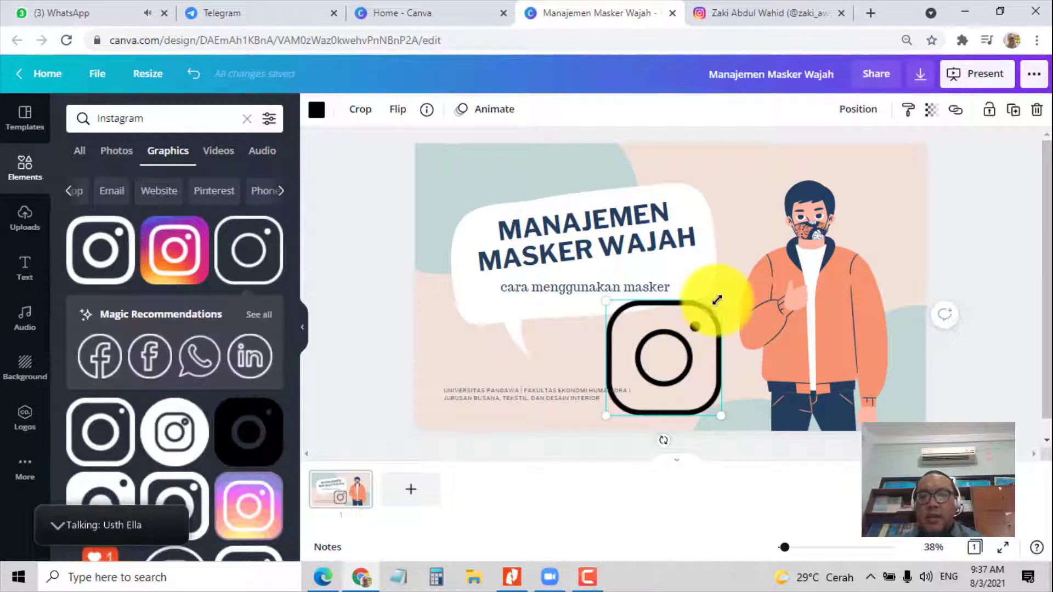
Shrink the Instagram icon to a small size and move it to the upper-left corner of the first page
left_click_drag(714, 305, 636, 375)
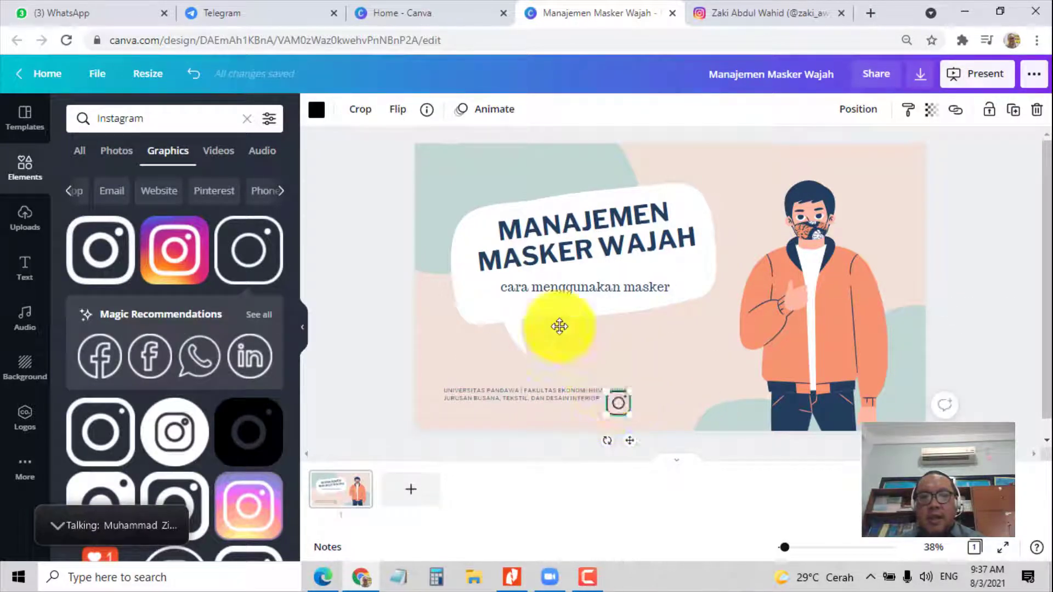
left_click_drag(559, 327, 439, 170)
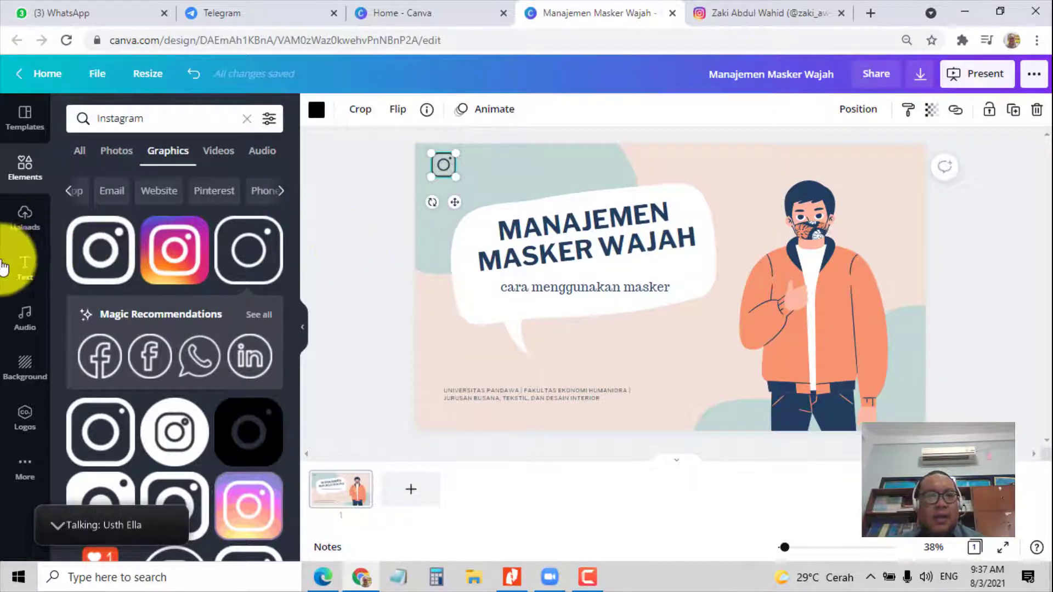
Add a subheading with the Instagram account handle beside the icon and enlarge it to font size 44.6
left_click(25, 269)
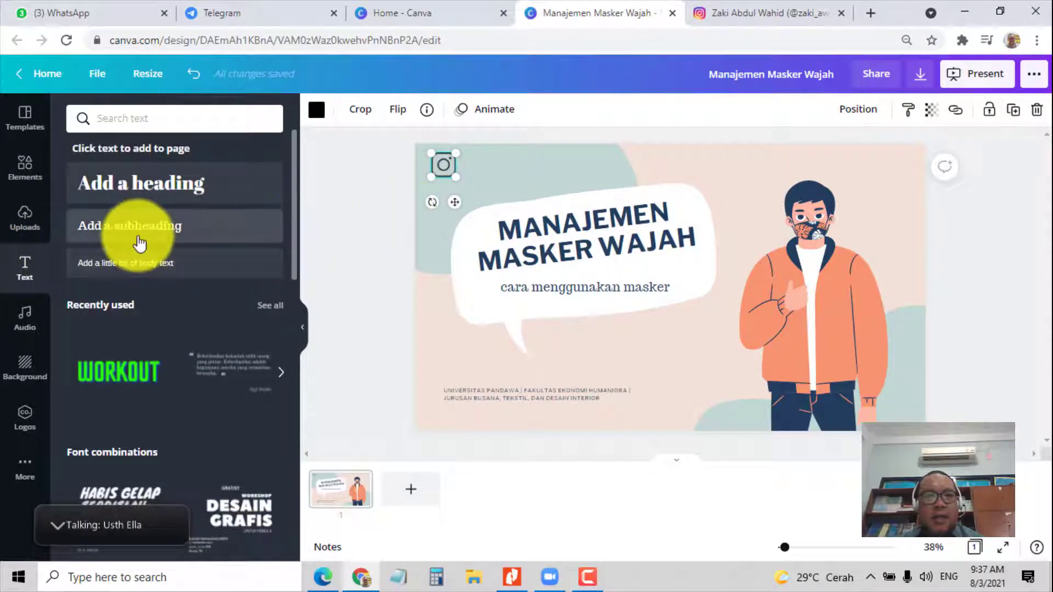
left_click(141, 233)
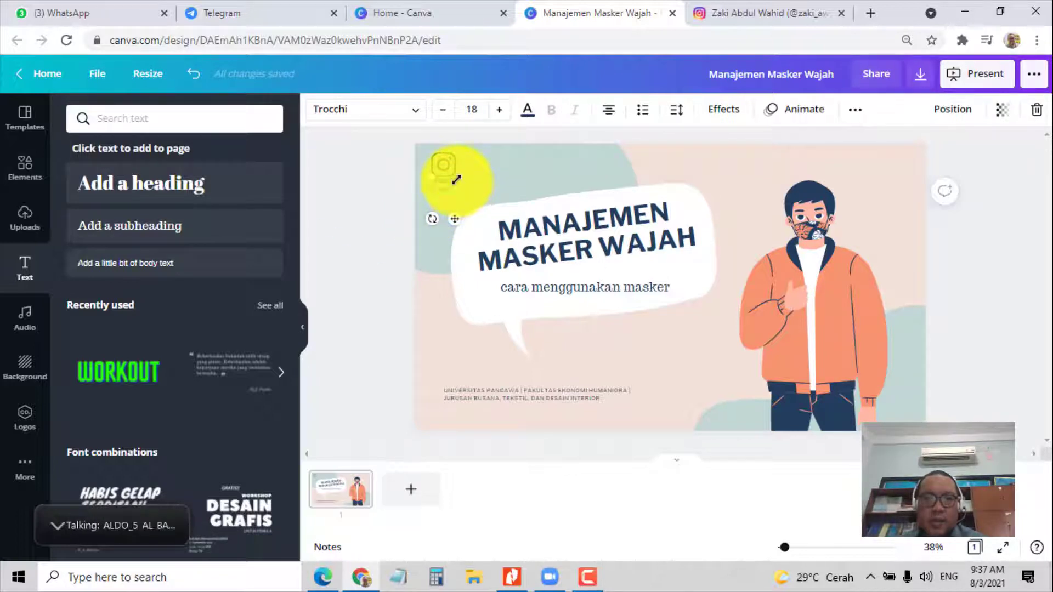
left_click_drag(493, 185, 535, 177)
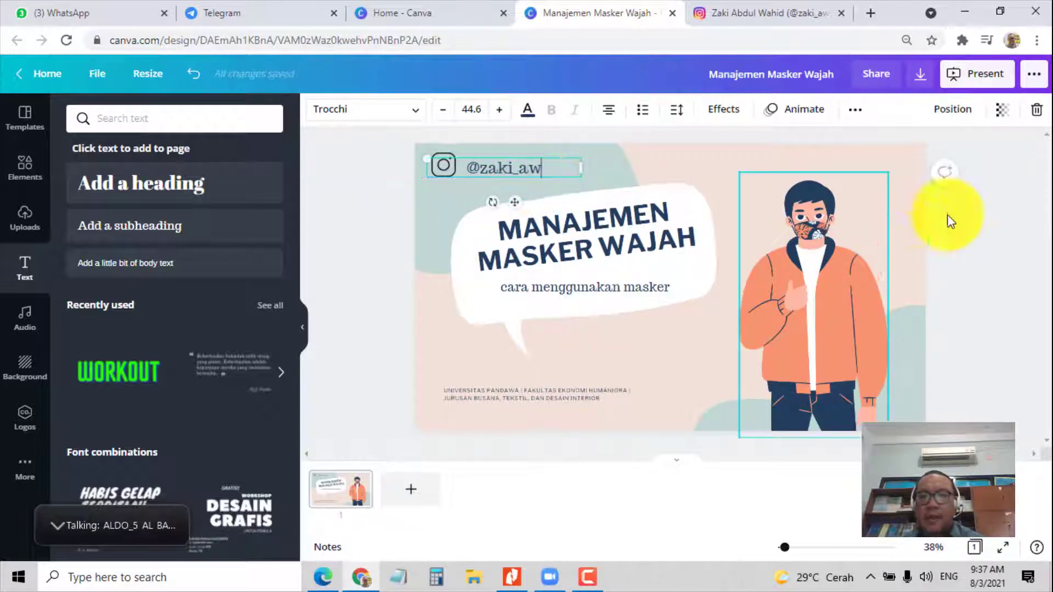
left_click(622, 333)
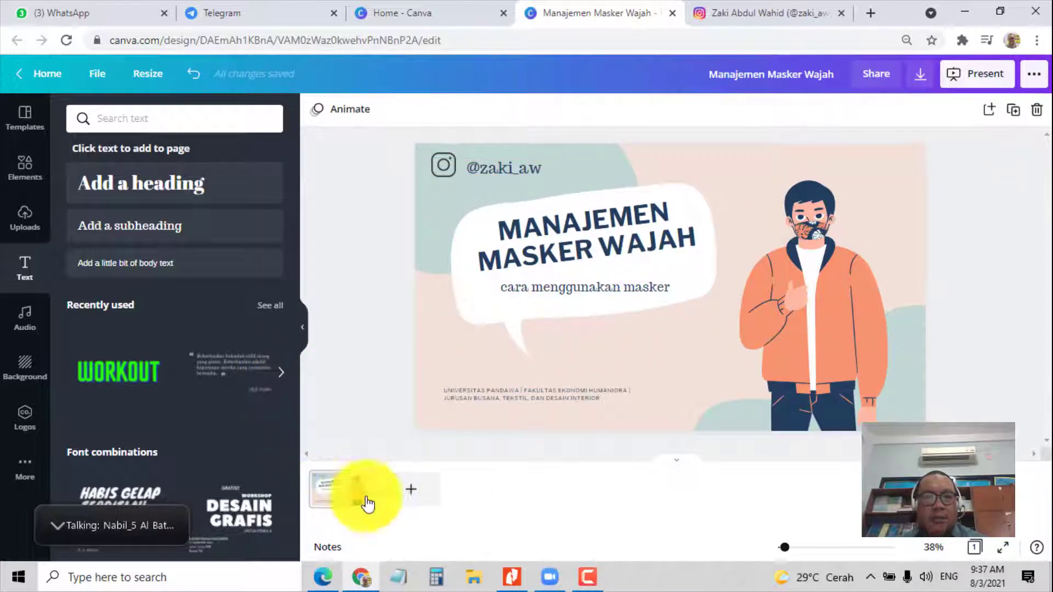
Add a blank second page to the presentation
left_click(413, 494)
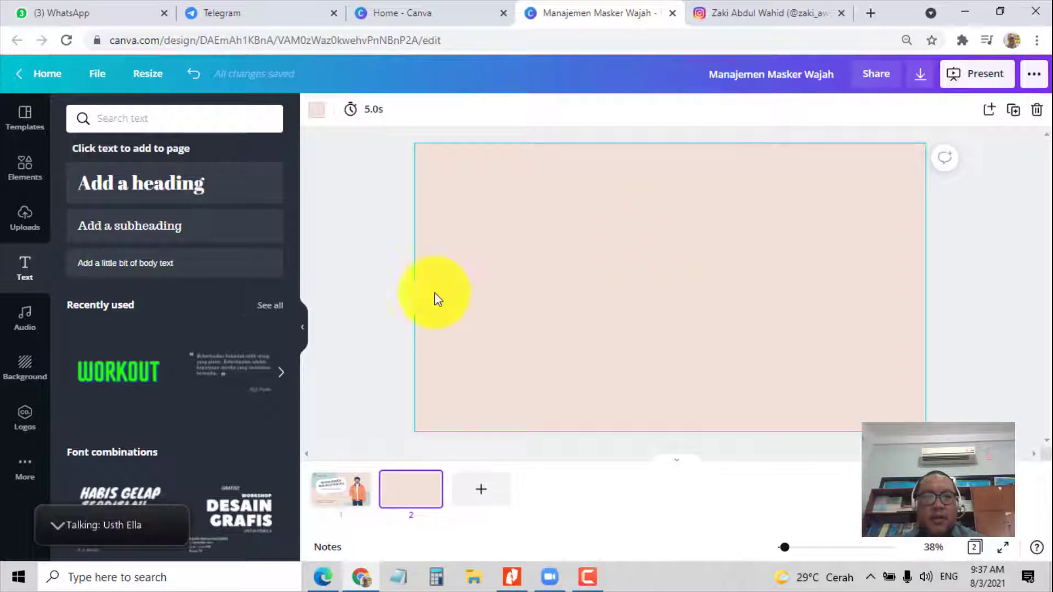
Browse the font combinations and the Instagram and Facebook graphics in the element library
scroll(260, 362, "down", 5)
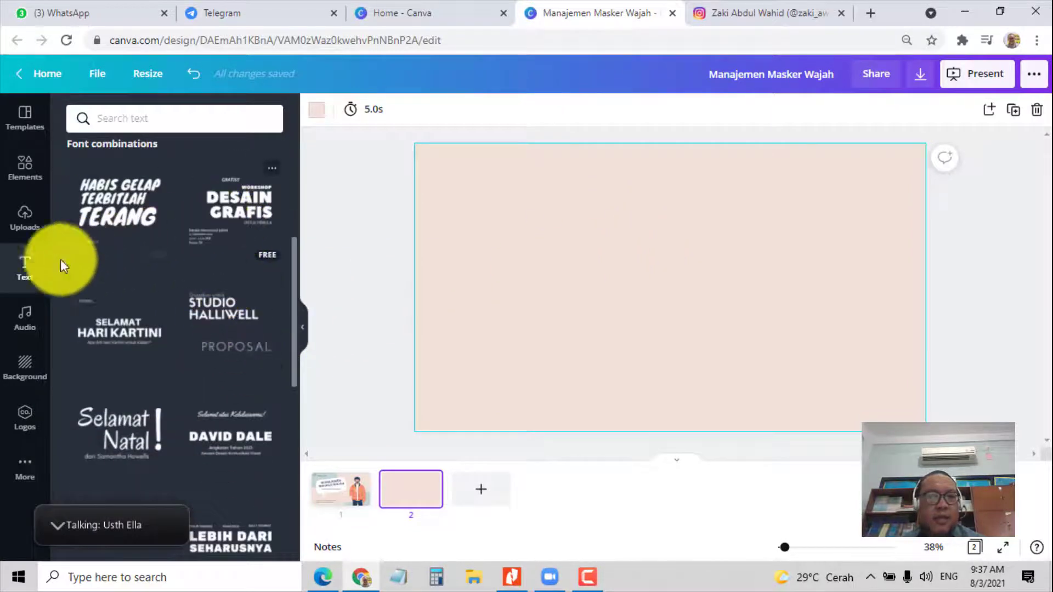
left_click(25, 163)
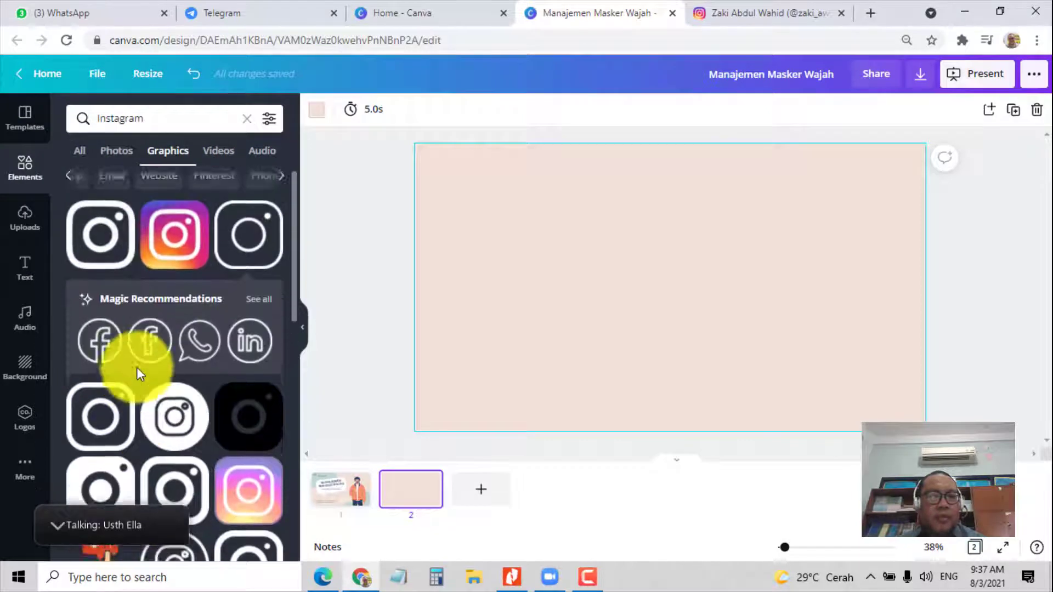
left_click(82, 153)
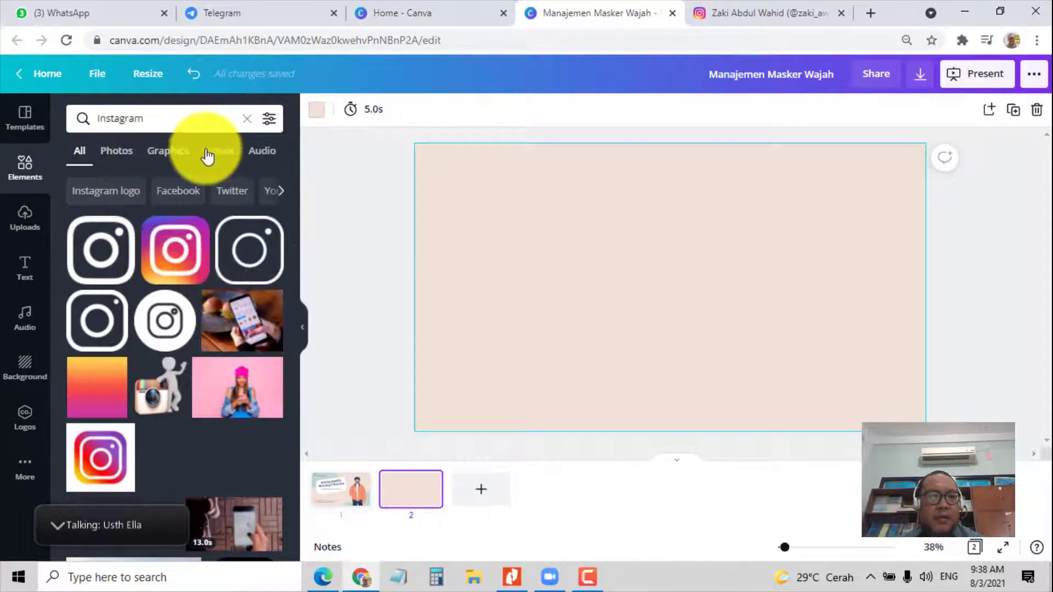
left_click(170, 152)
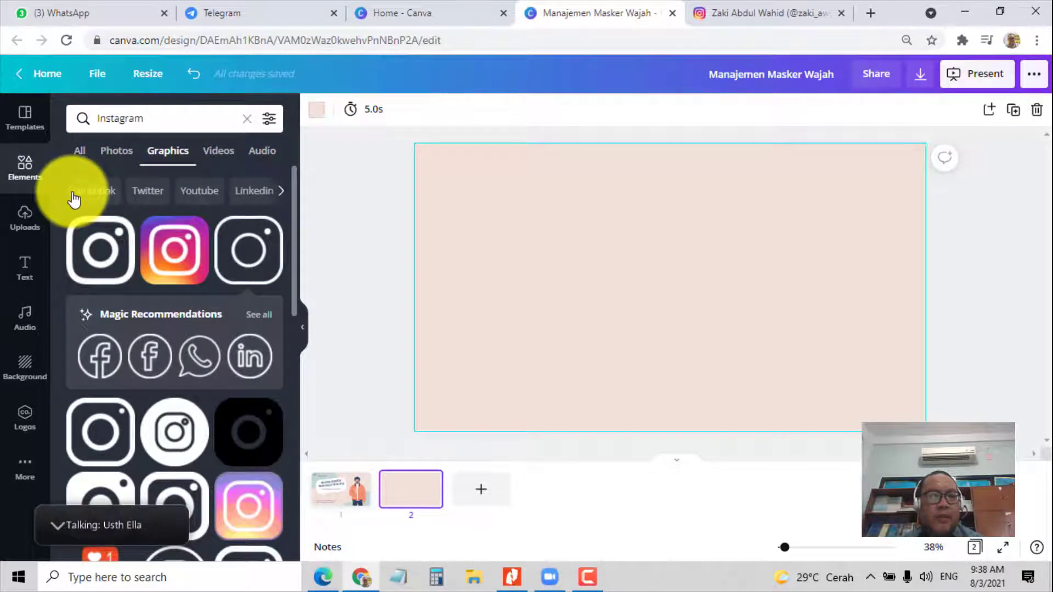
left_click(73, 195)
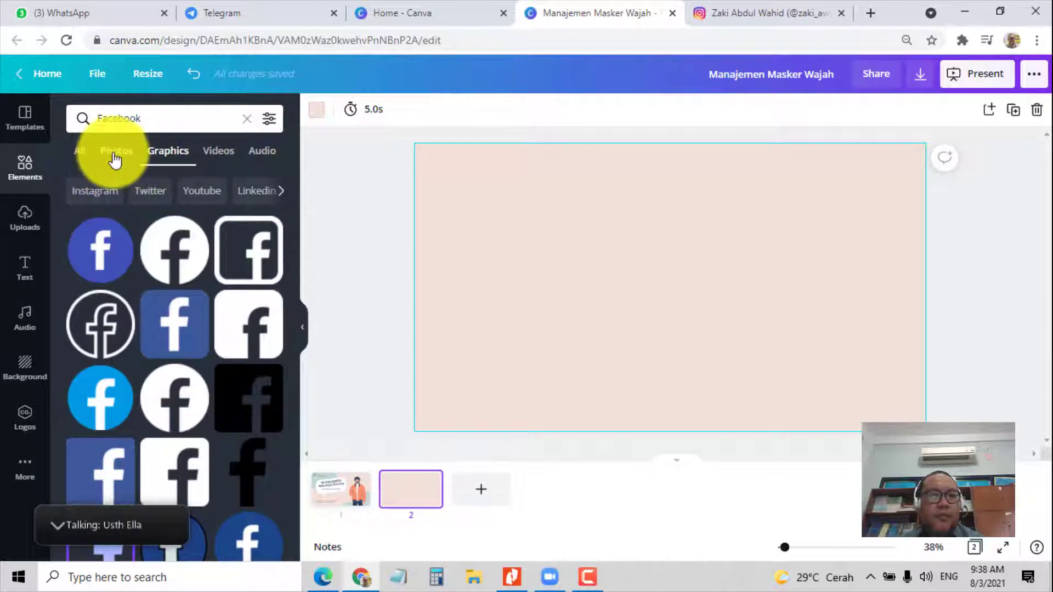
left_click(115, 159)
left_click(166, 154)
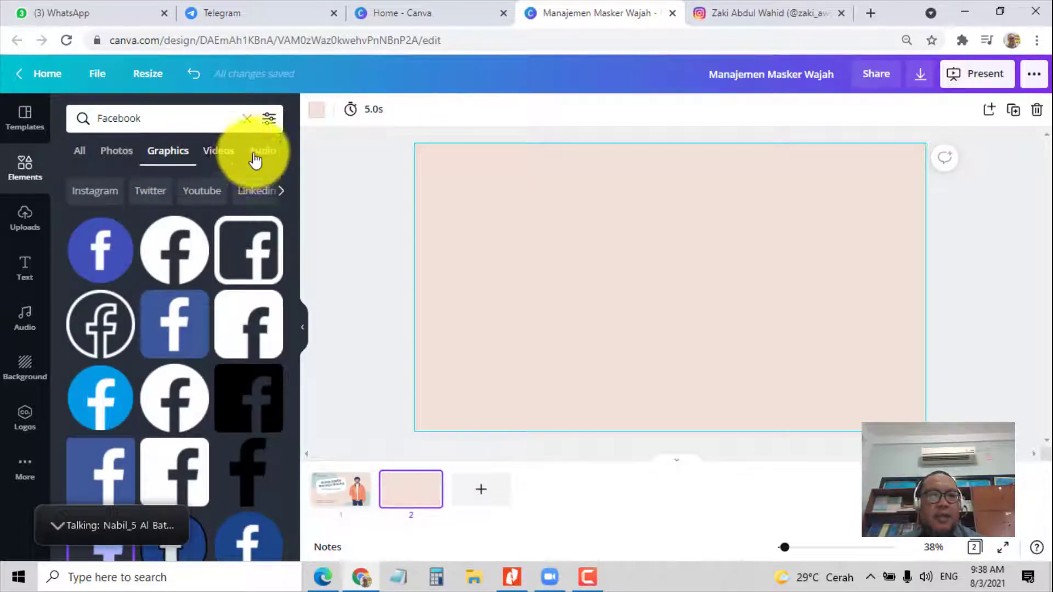
Place a cloud-edged shape from the Lines & Shapes collection along the lower-left edge of page 2
left_click(247, 119)
scroll(221, 332, "up", 1)
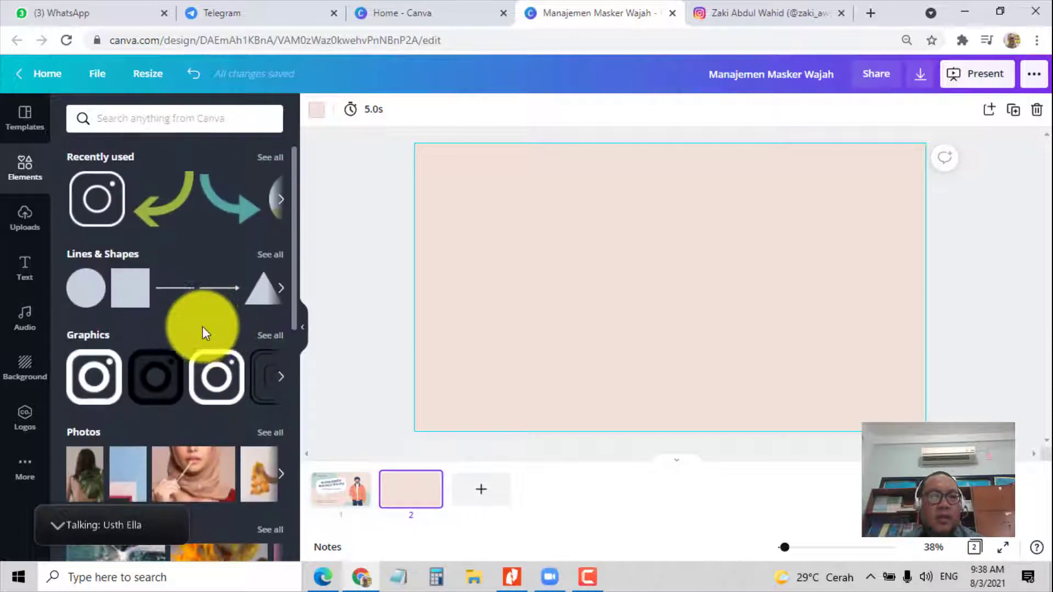
left_click(99, 254)
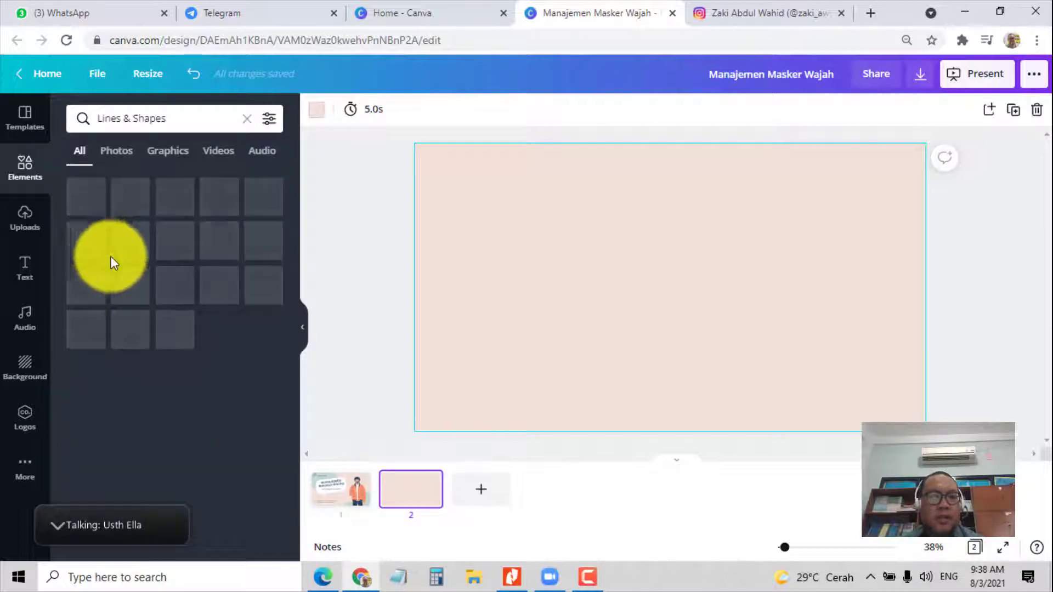
scroll(257, 272, "down", 5)
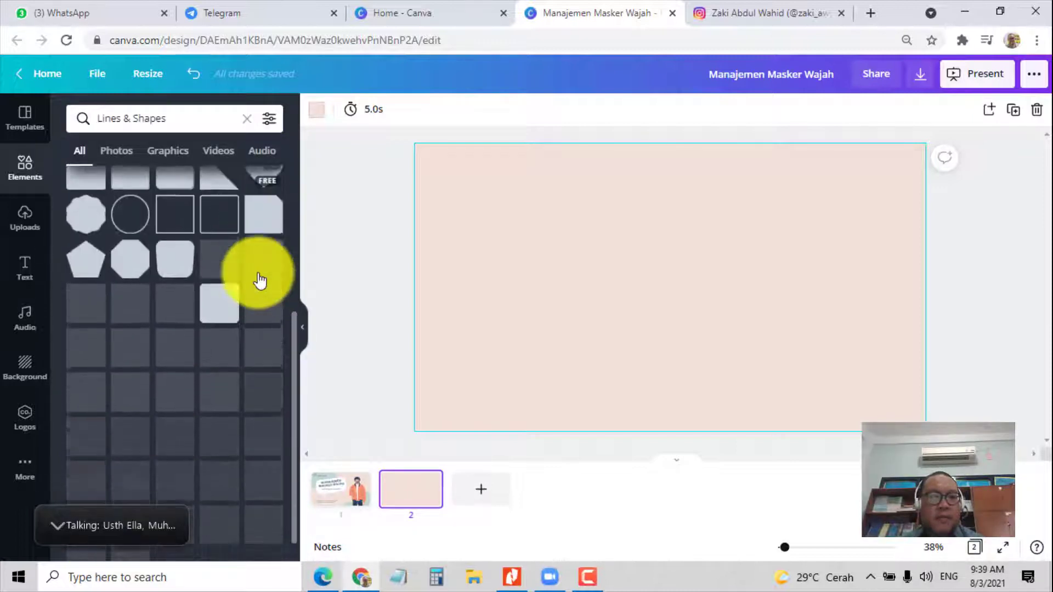
scroll(260, 281, "down", 3)
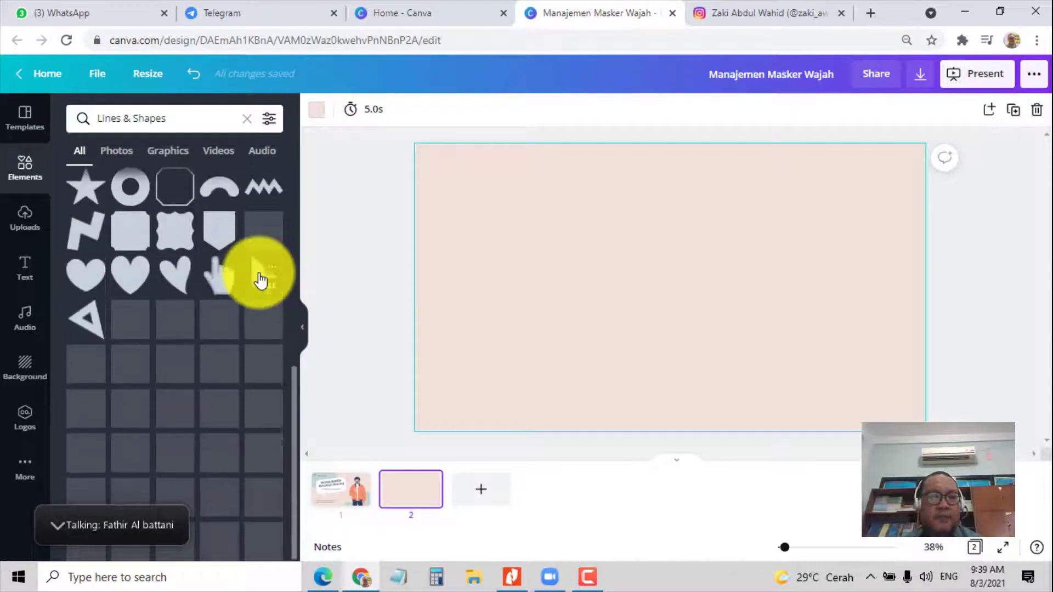
scroll(260, 280, "down", 6)
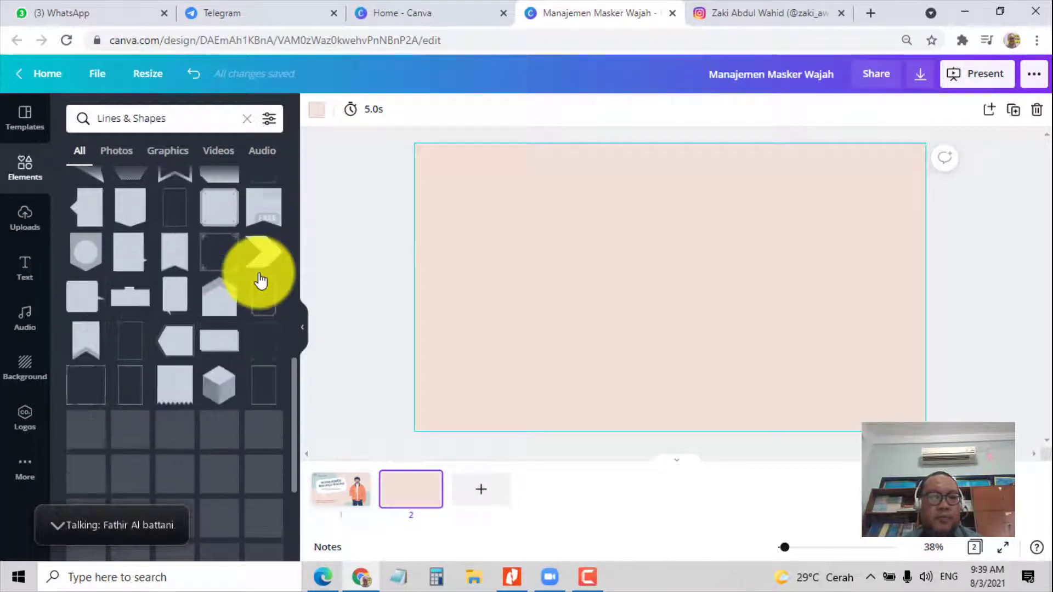
scroll(258, 272, "down", 5)
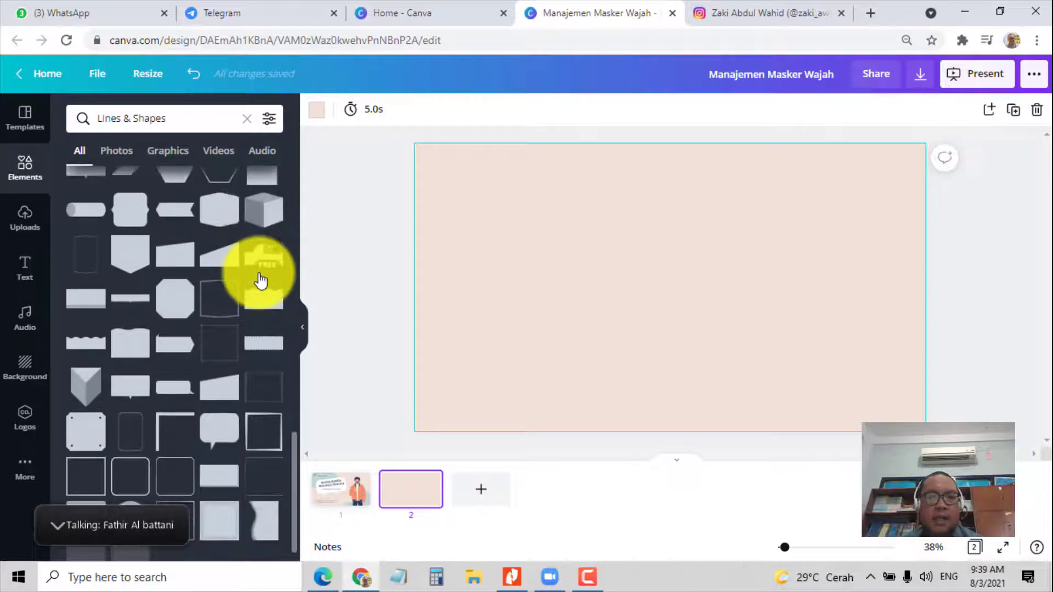
left_click_drag(264, 306, 419, 351)
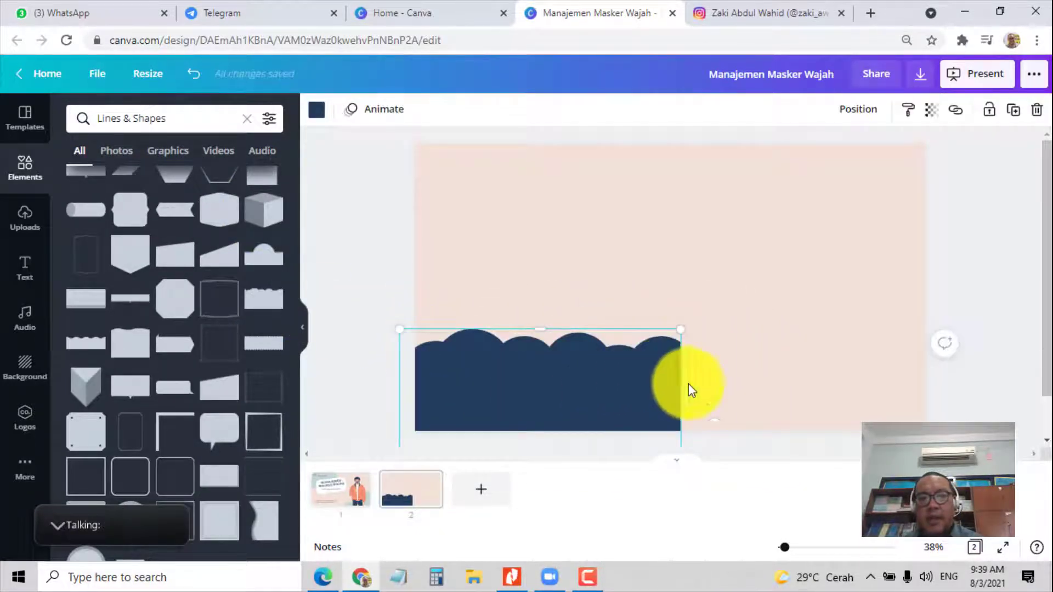
left_click_drag(614, 388, 626, 393)
Duplicate the cloud-edged shape and place the copy beside the original to extend the band across the page's lower edge
key("ctrl+c")
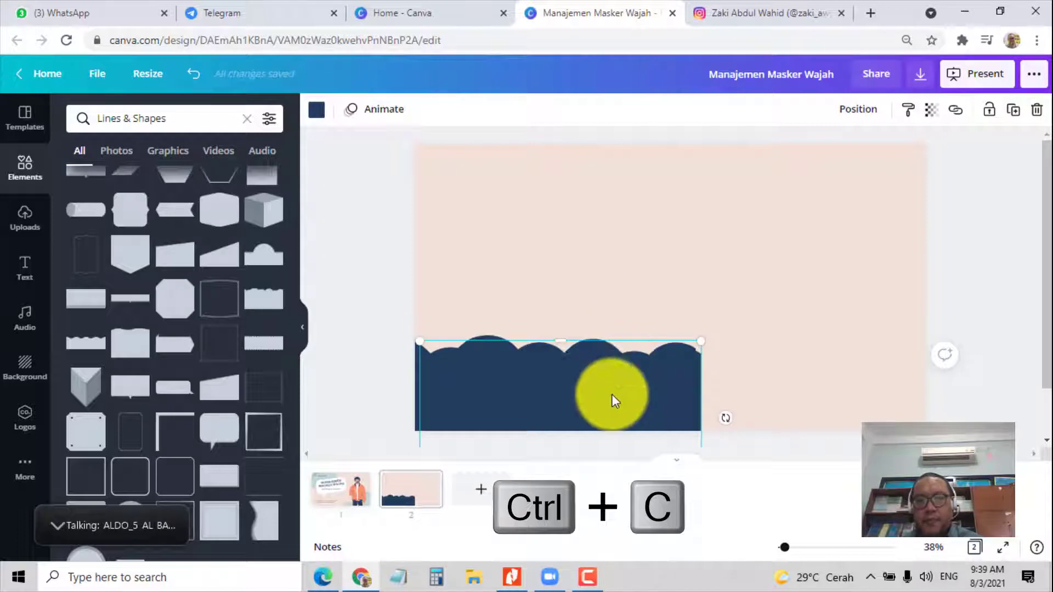
key("ctrl+v")
left_click_drag(612, 393, 881, 395)
left_click(947, 304)
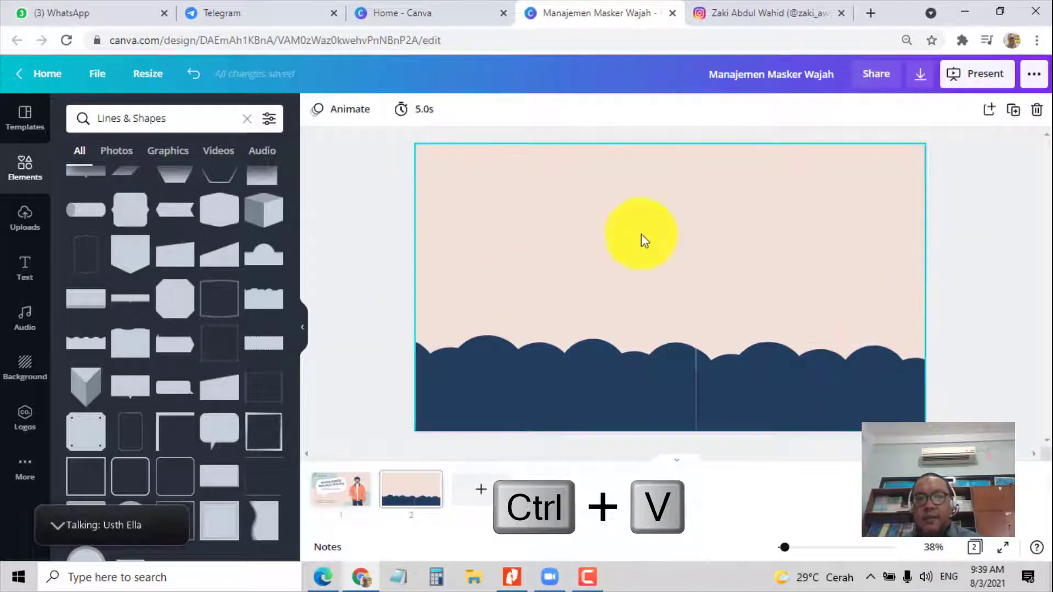
Nudge both cloud-edged shapes together so they overlap and close the seam between them
left_click(857, 412)
left_click_drag(847, 400, 849, 399)
left_click(948, 306)
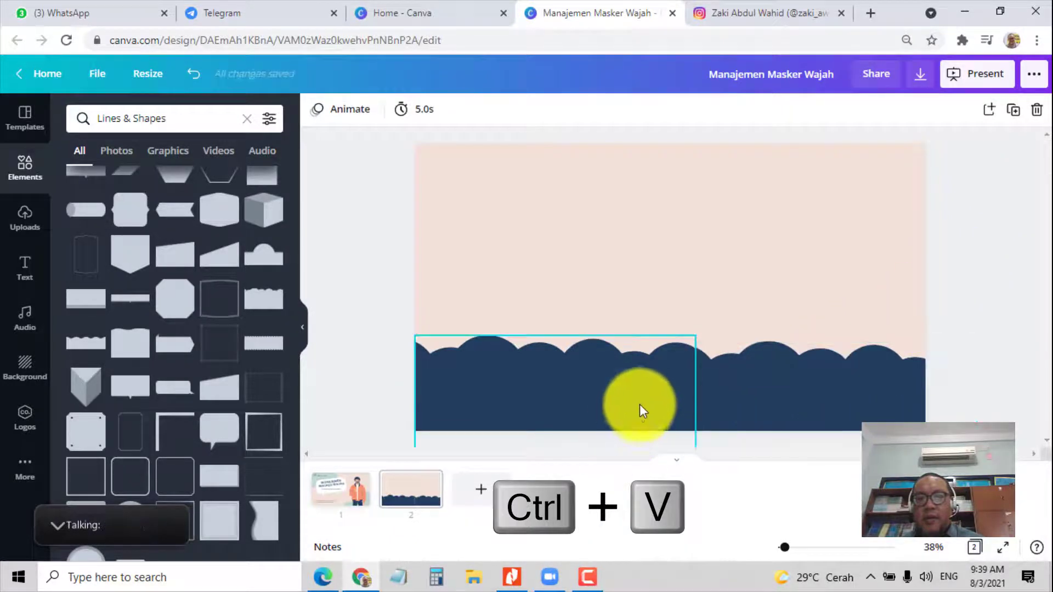
left_click_drag(639, 411, 647, 400)
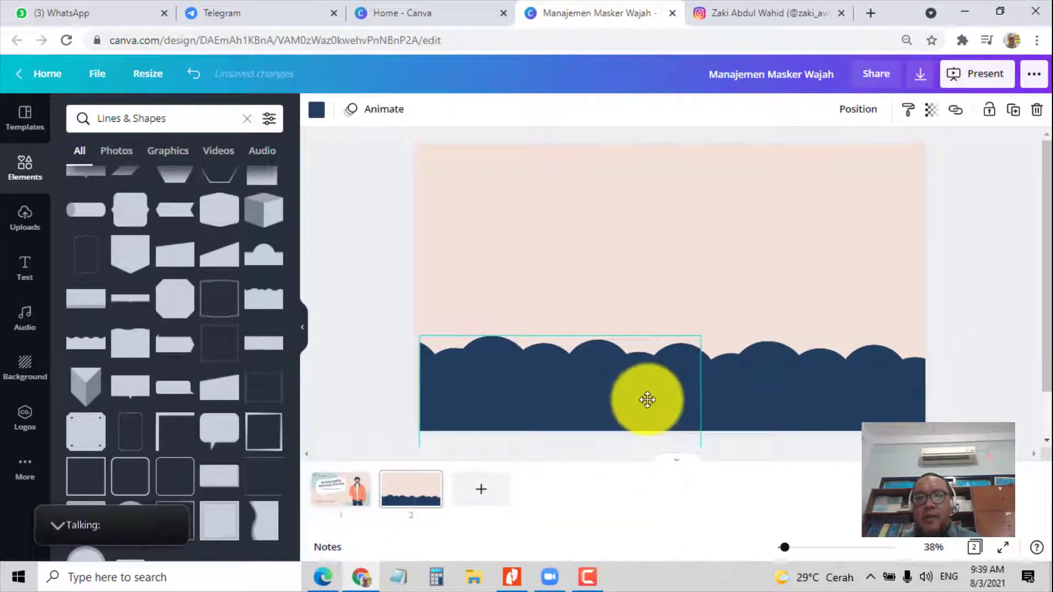
left_click(995, 273)
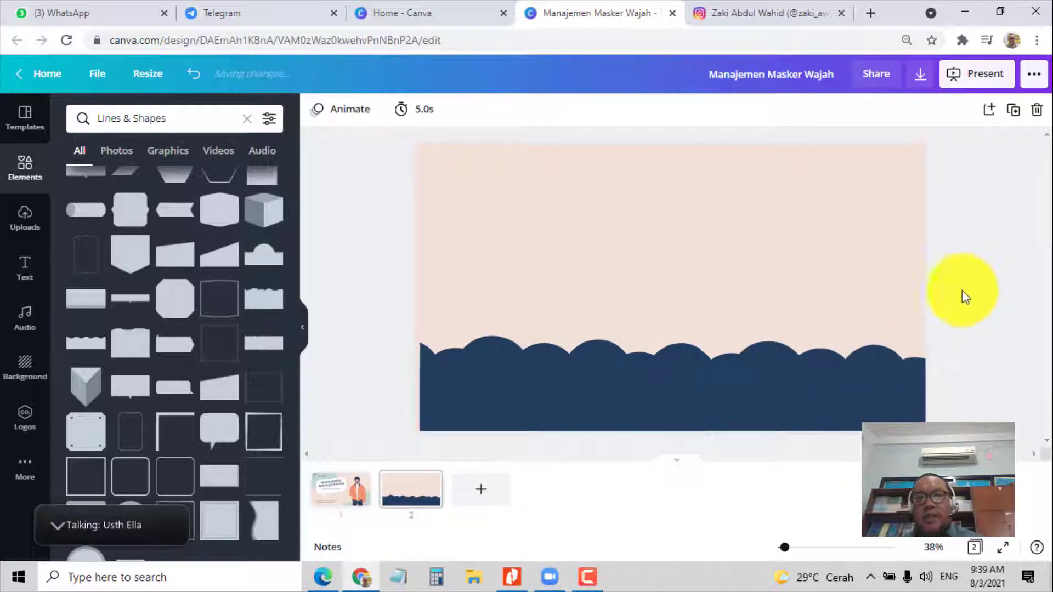
Recolour both cloud-edged shapes together, trying purple, light grey and blue before choosing the light teal document colour
left_click(685, 401)
left_click(812, 375, "shift")
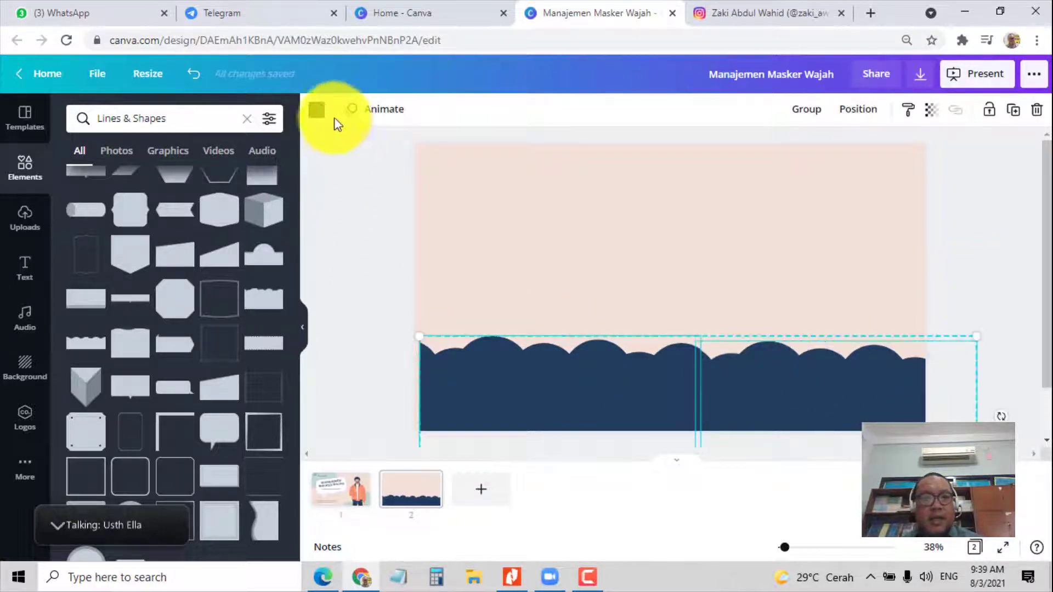
left_click(319, 110)
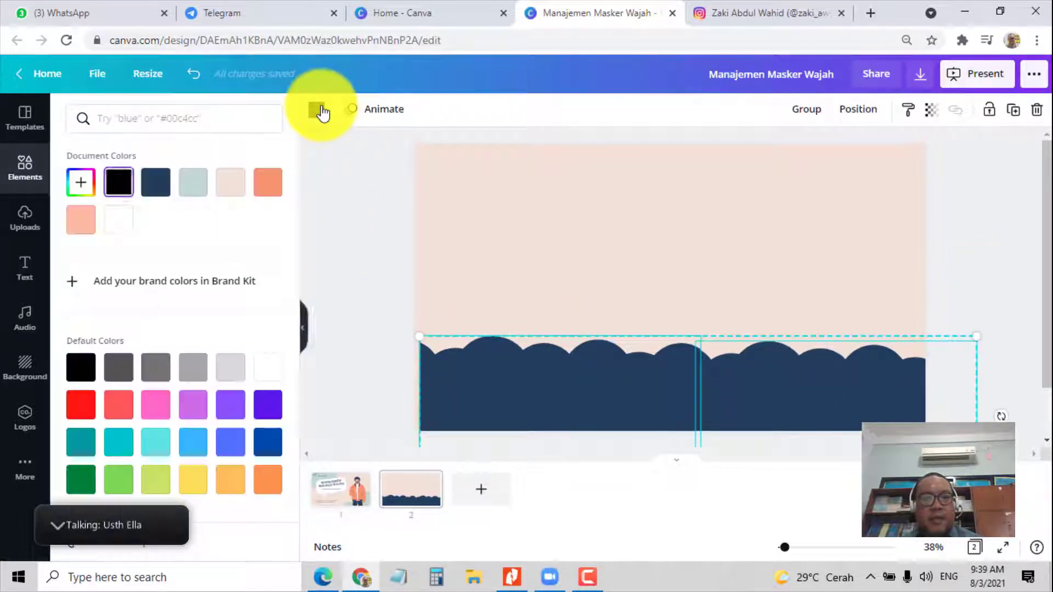
left_click(231, 405)
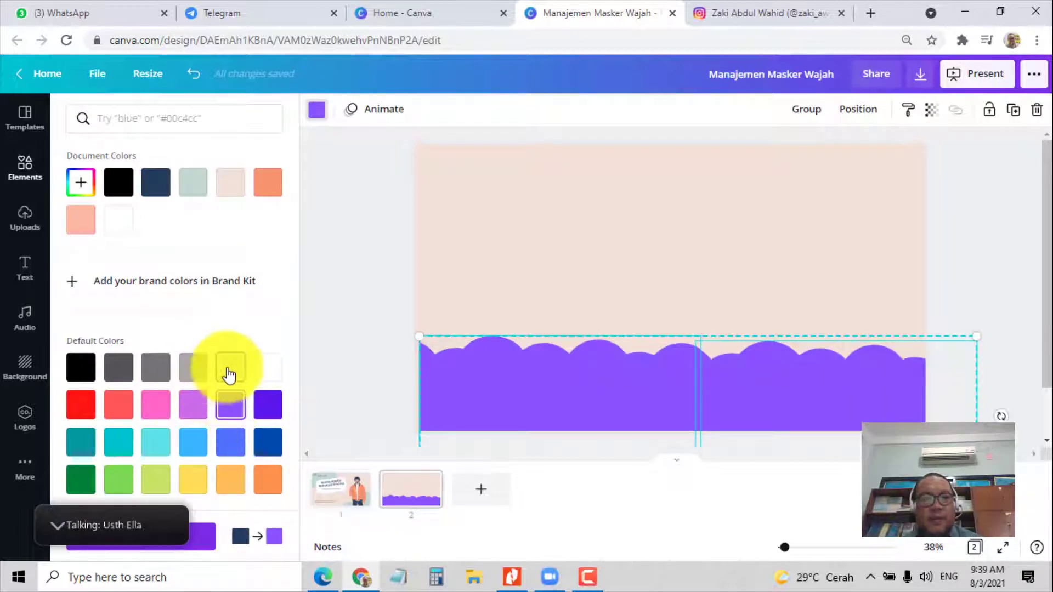
left_click(227, 371)
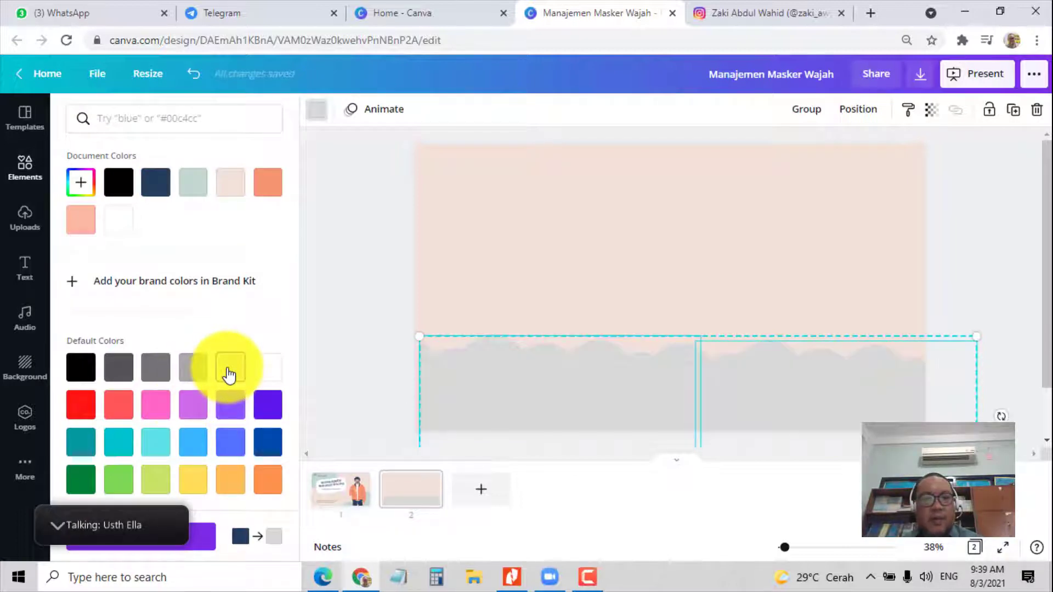
left_click(231, 443)
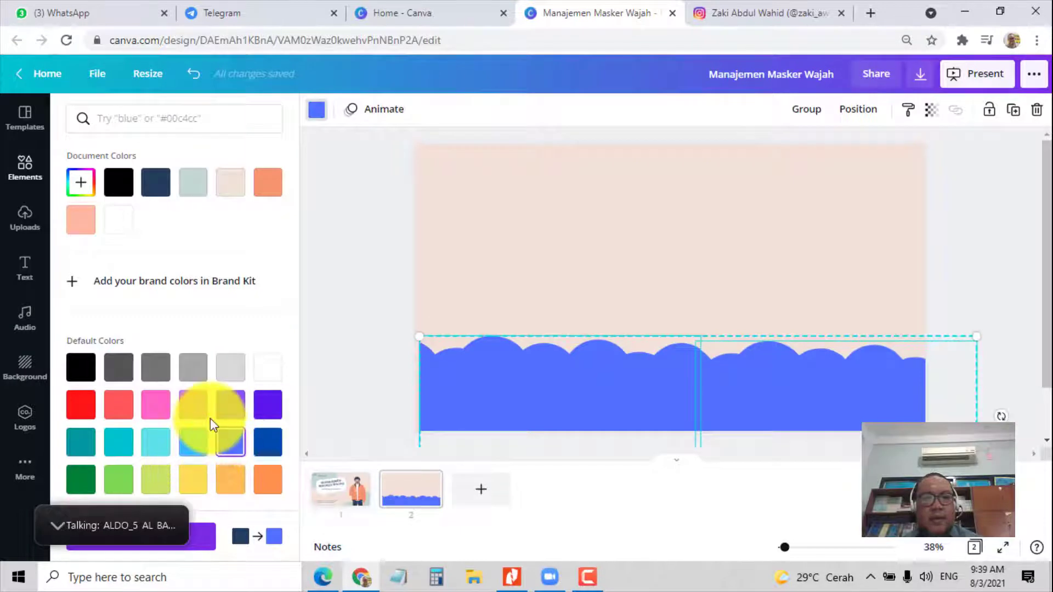
left_click(189, 187)
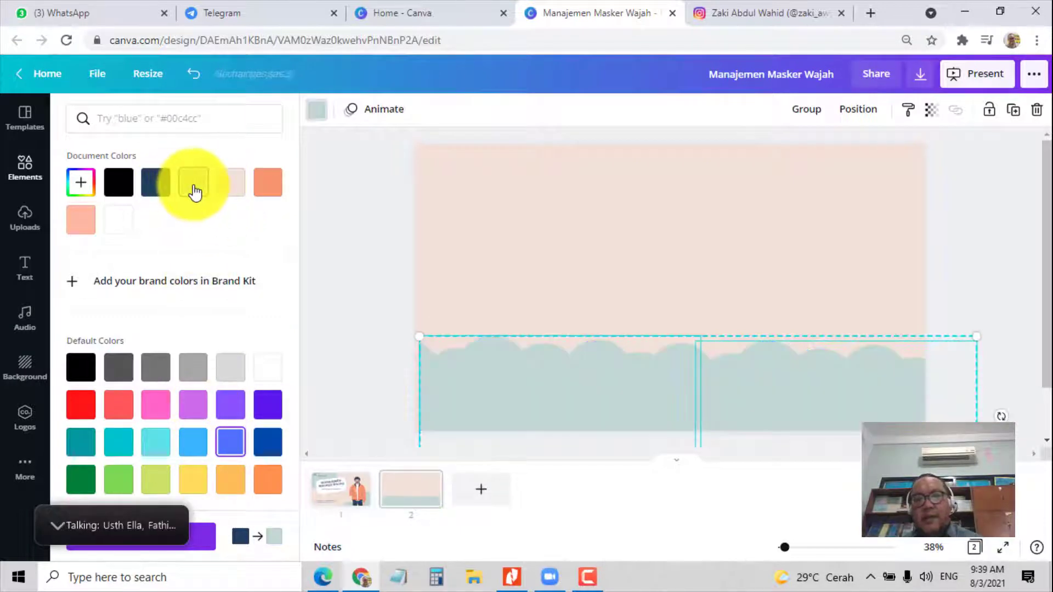
left_click(357, 278)
left_click(364, 270)
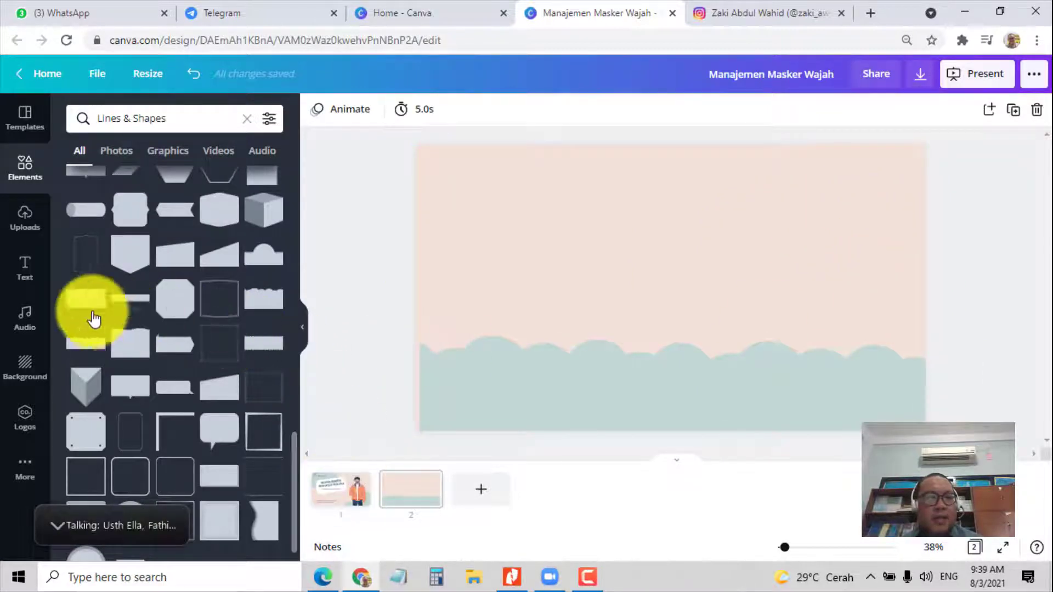
Open the Pexels photo integration and search its free images for masker
scroll(82, 306, "up", 2)
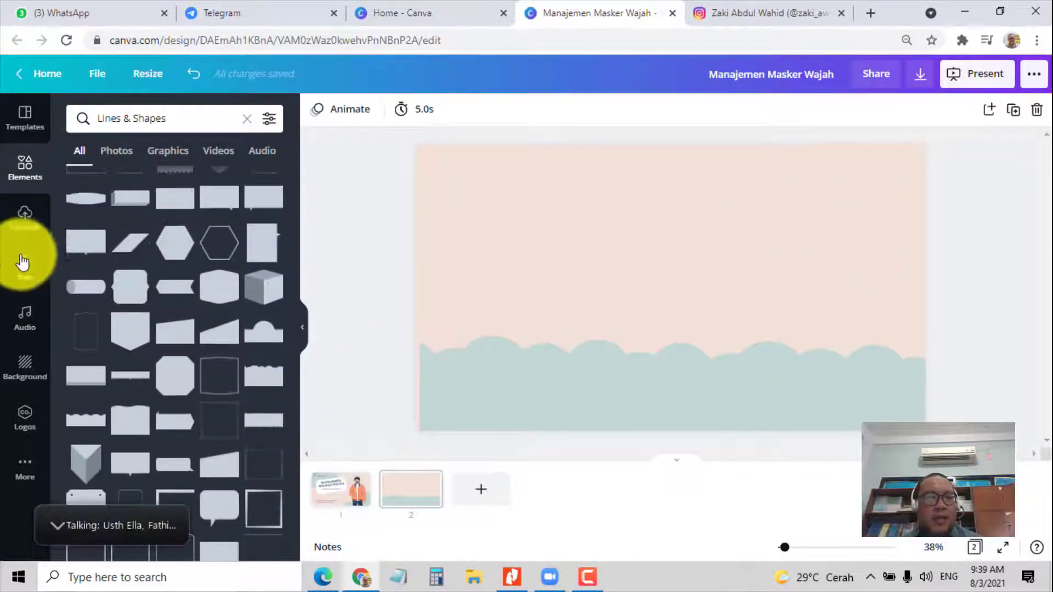
left_click(32, 468)
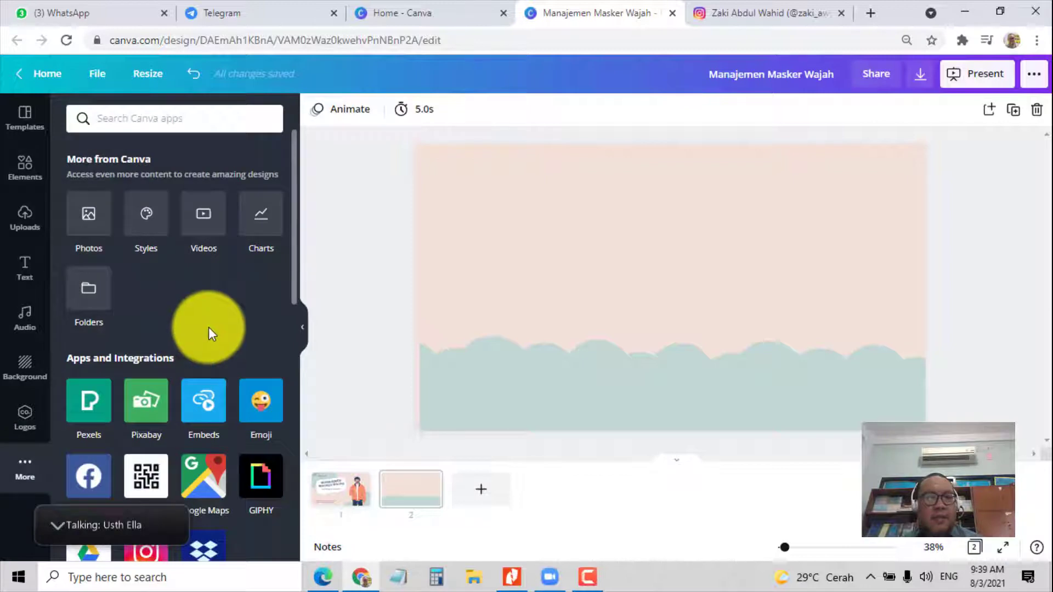
scroll(207, 328, "down", 3)
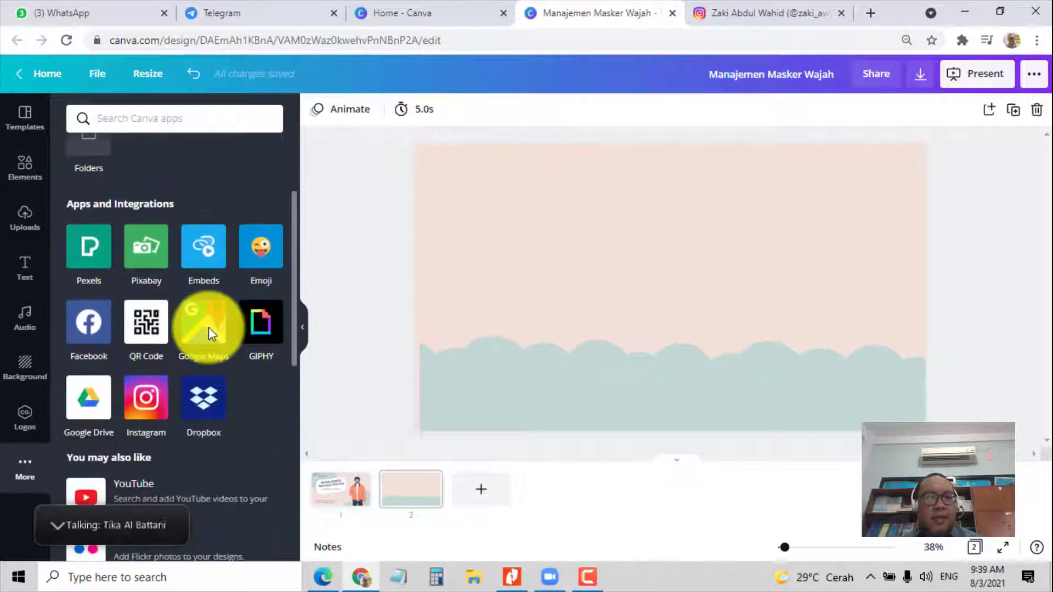
left_click(84, 255)
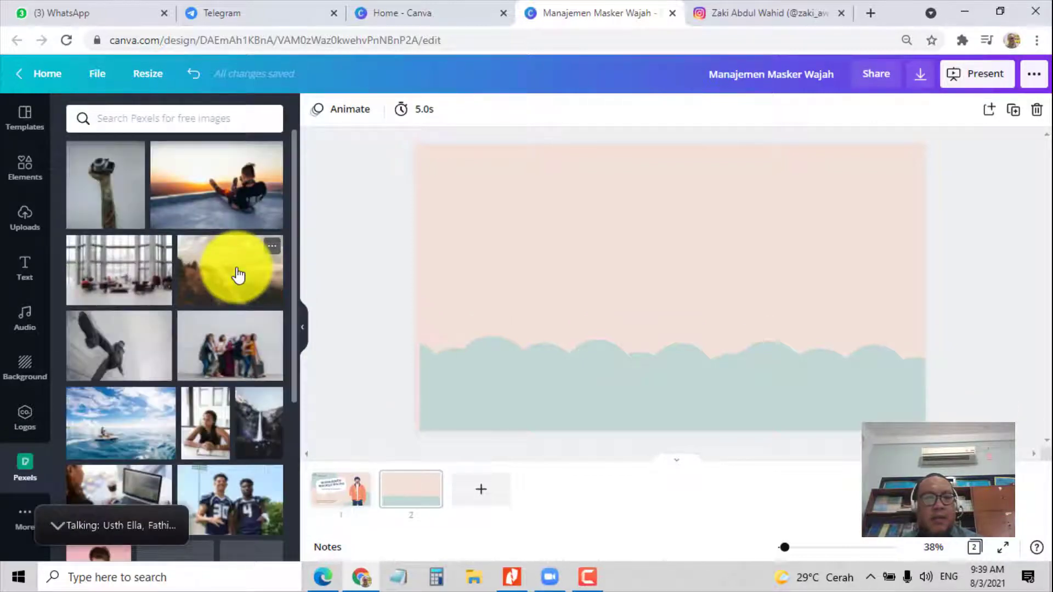
scroll(234, 280, "down", 1)
left_click(190, 116)
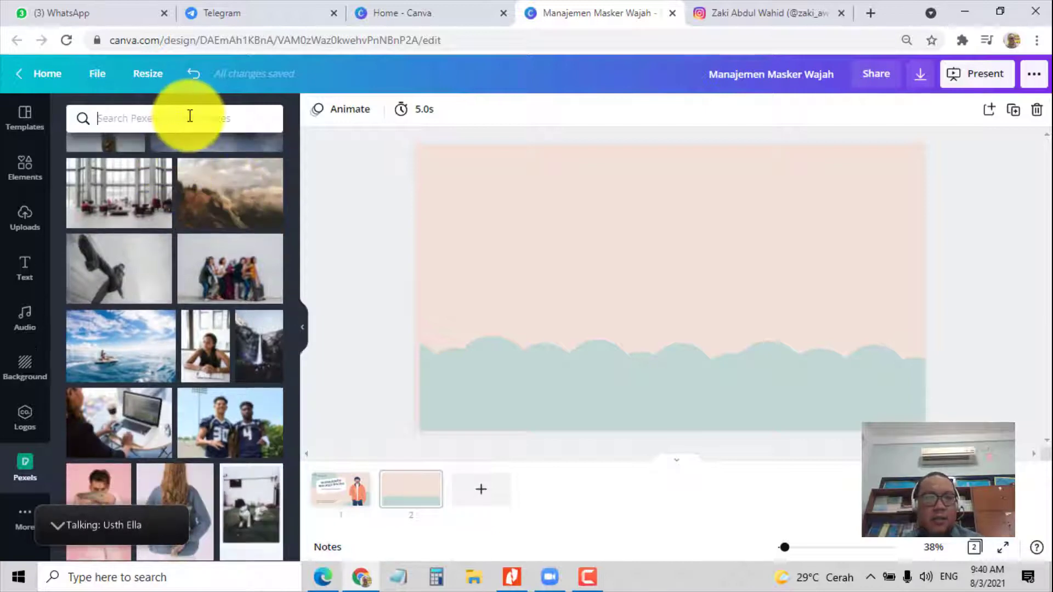
type("masker")
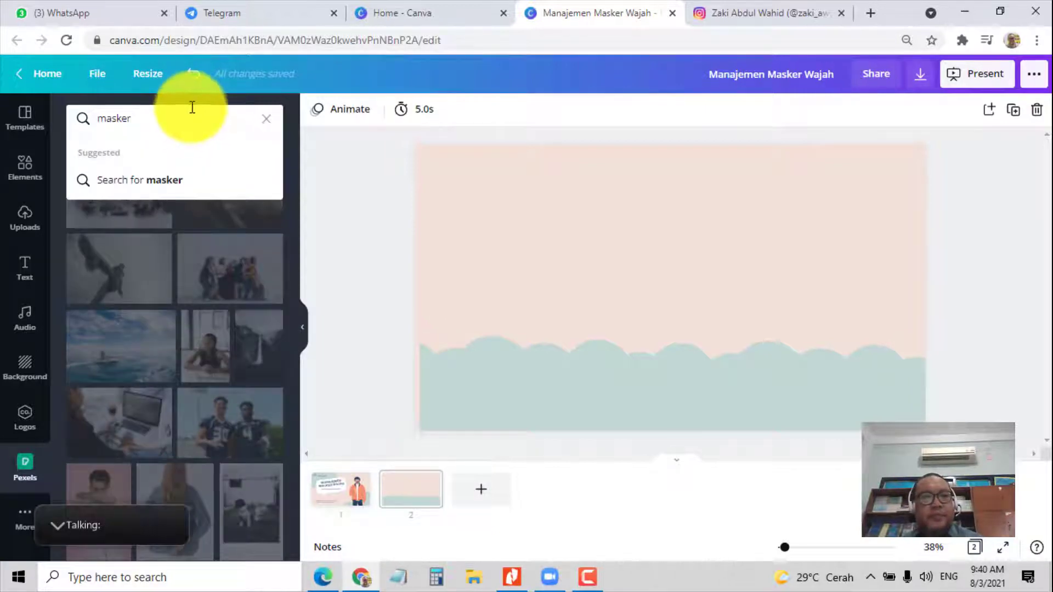
left_click(168, 182)
Replace the Pexels search term with Doctor and run the search
left_click(148, 120)
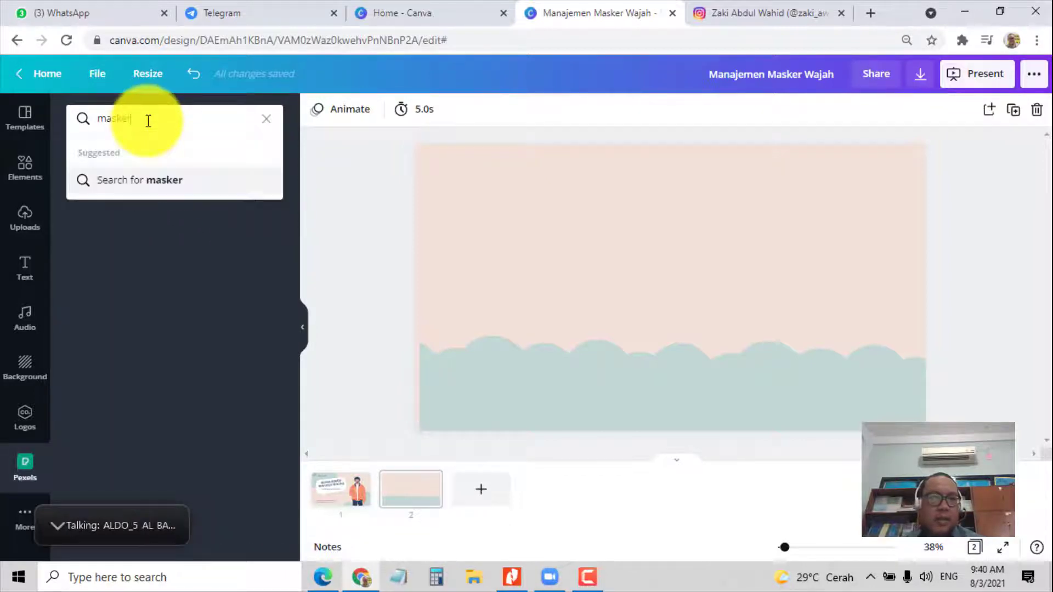
key("BackSpace")
key("BackSpace")
key("BackSpace")
key("BackSpace")
key("BackSpace")
key("BackSpace")
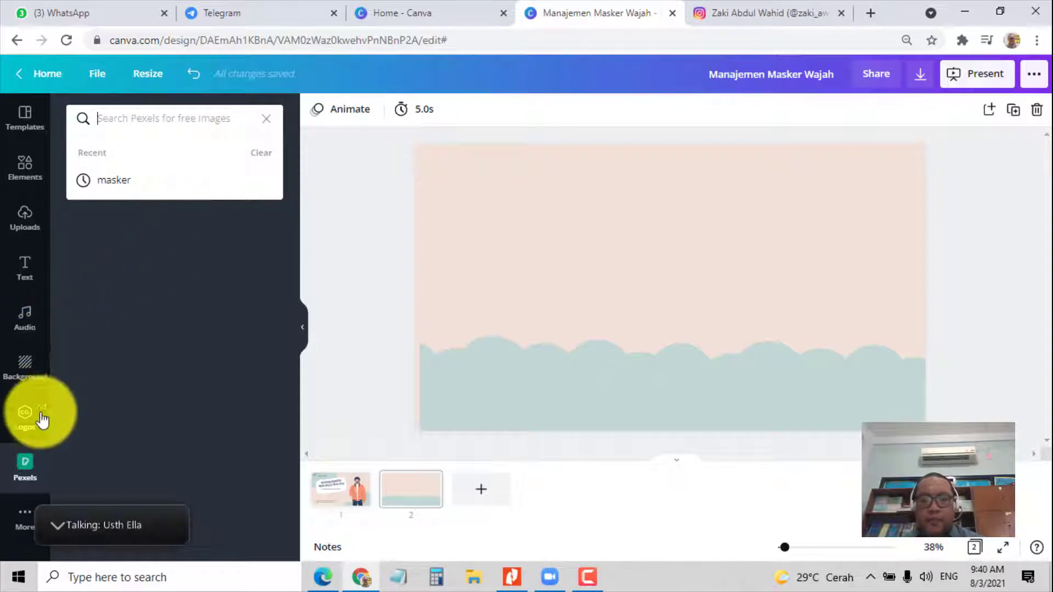
type("Doc")
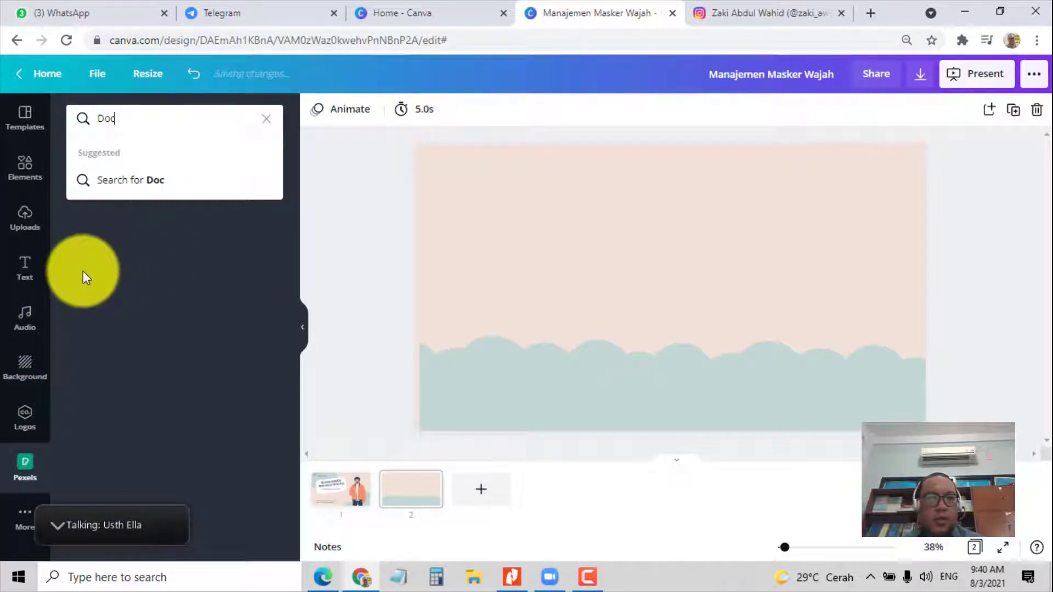
type("tor")
key("Return")
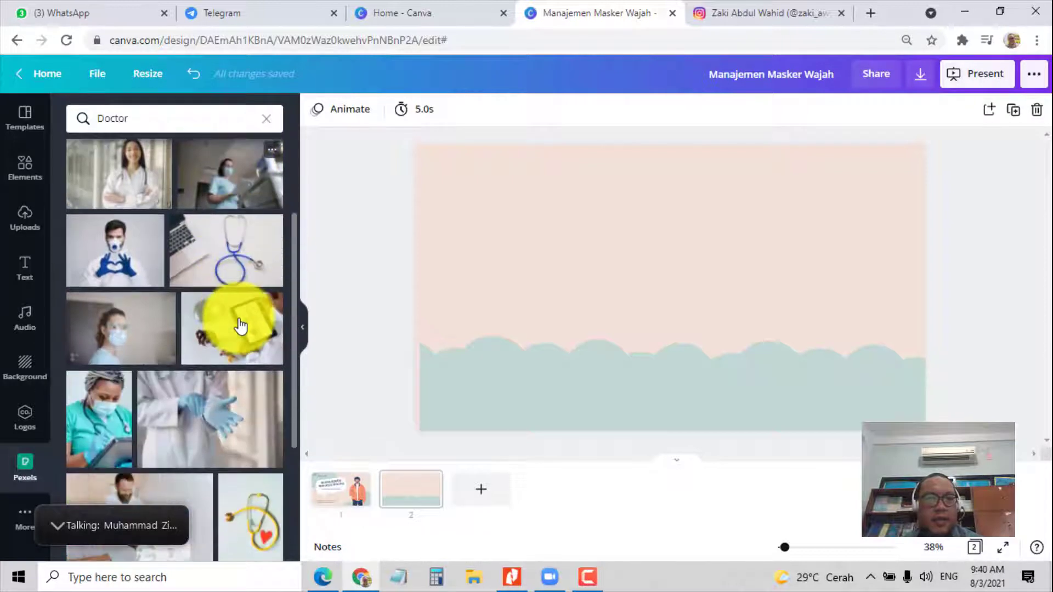
Place the Pexels photo of the masked doctor making a heart with blue gloves on page 2 and shrink it to fit the upper-left area
scroll(165, 291, "down", 2)
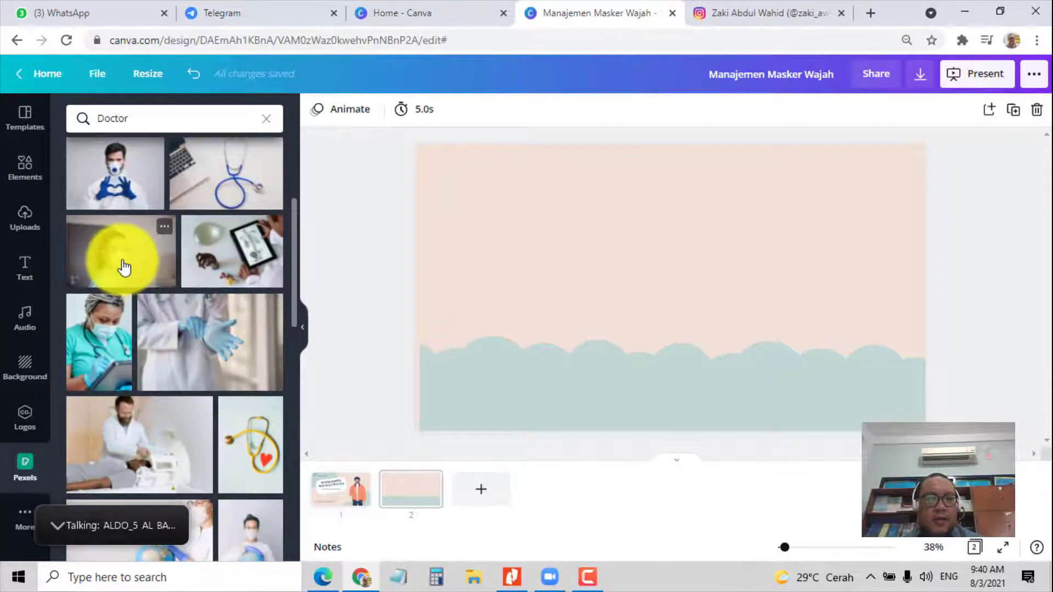
scroll(136, 280, "down", 5)
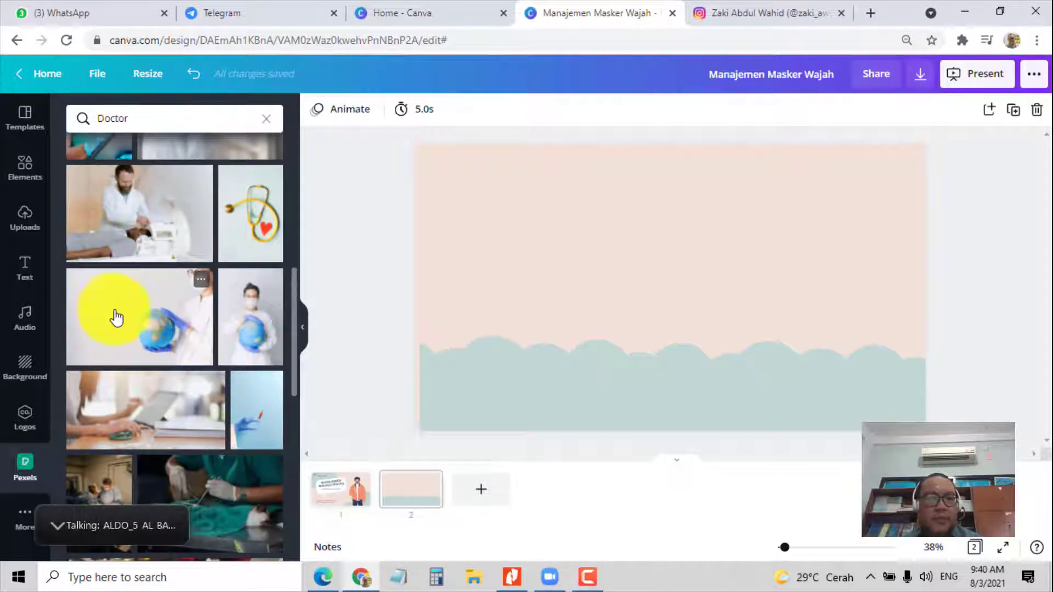
scroll(222, 341, "down", 10)
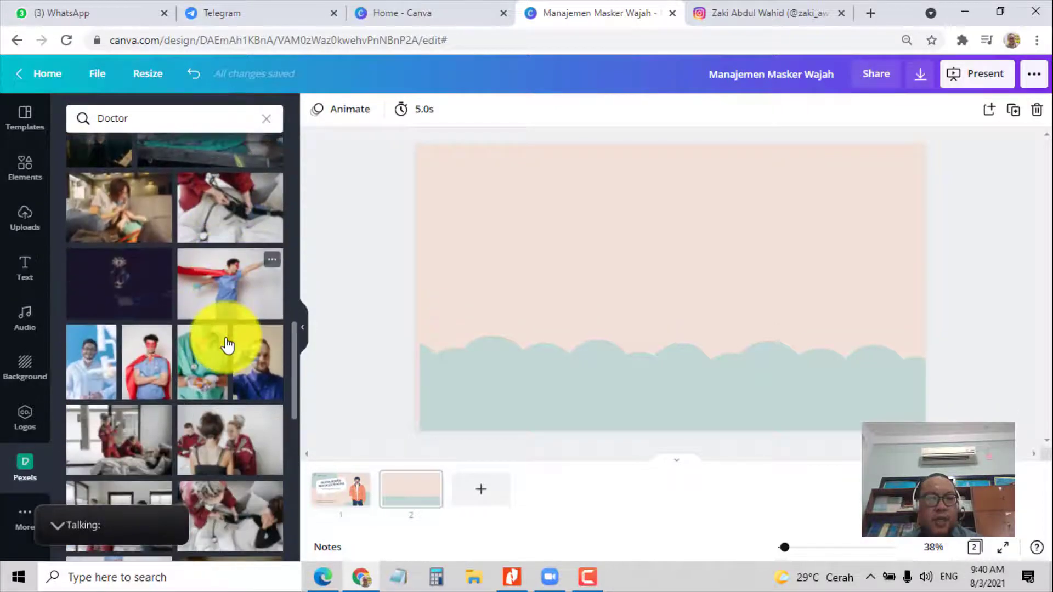
scroll(229, 345, "down", 8)
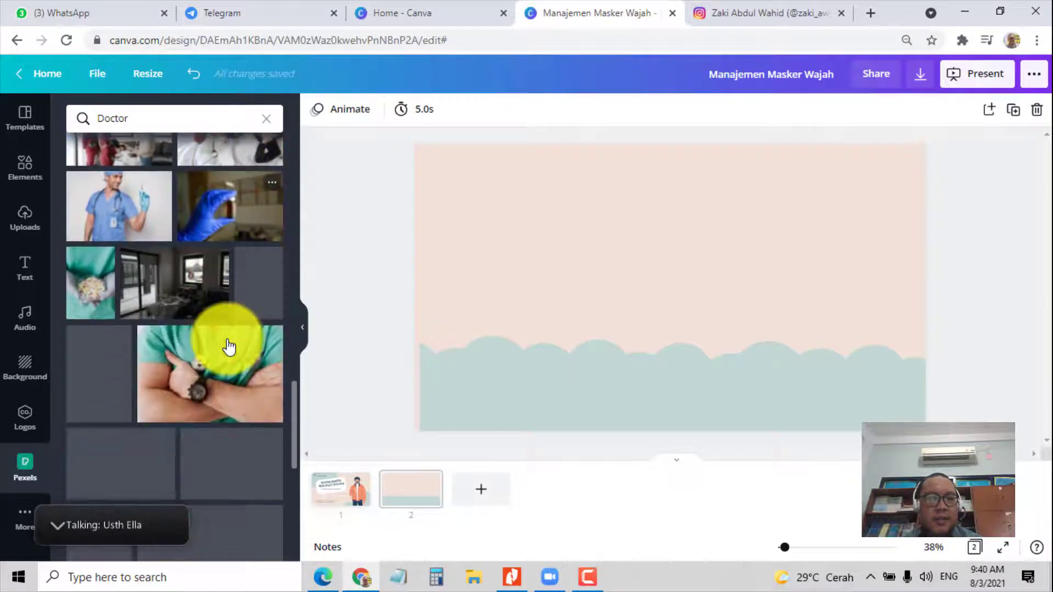
scroll(173, 348, "down", 5)
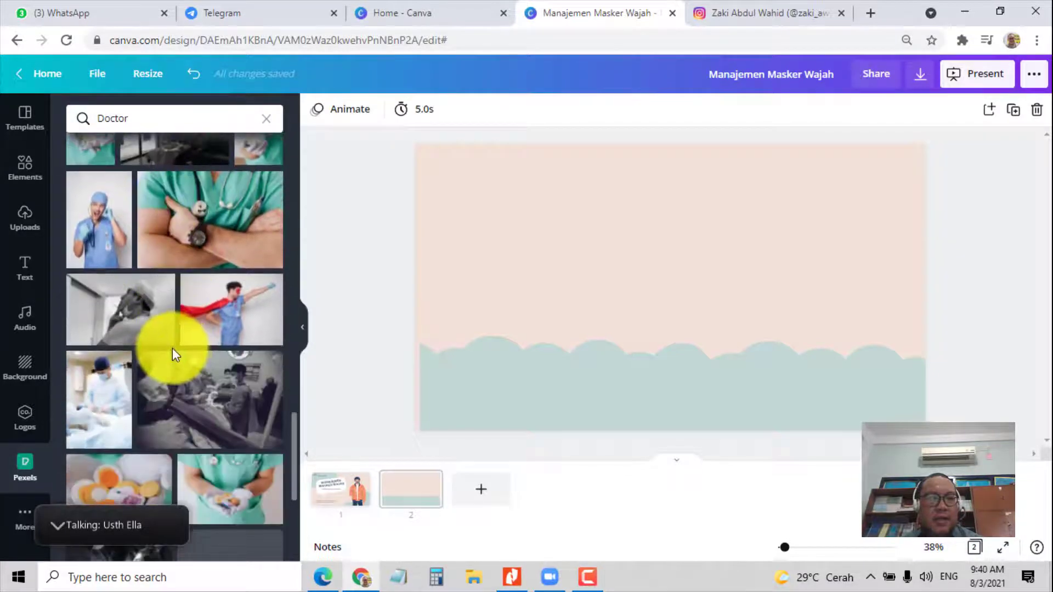
scroll(173, 349, "down", 3)
scroll(174, 349, "up", 20)
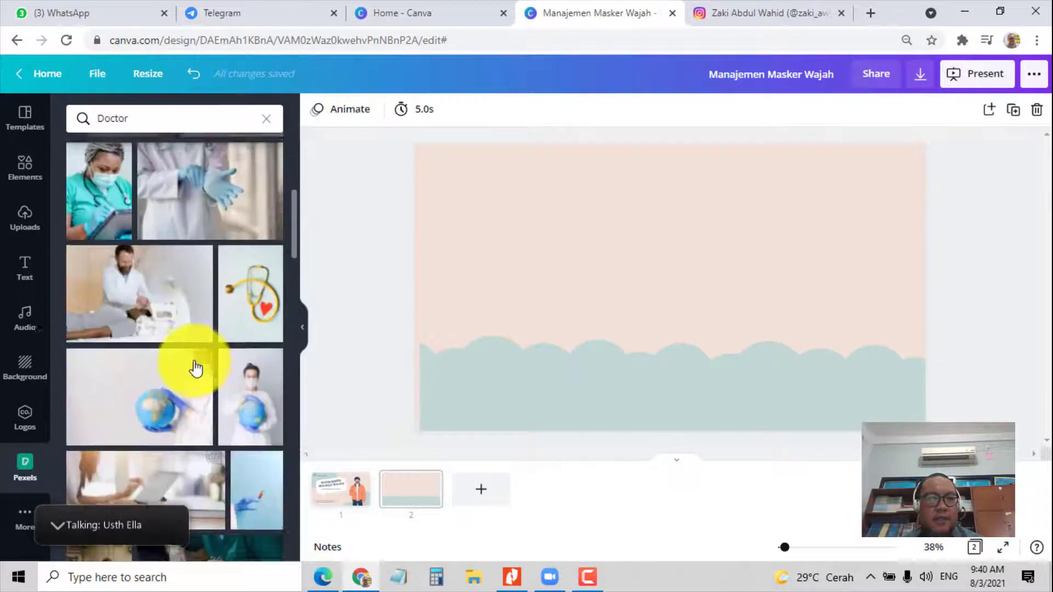
scroll(122, 387, "down", 2)
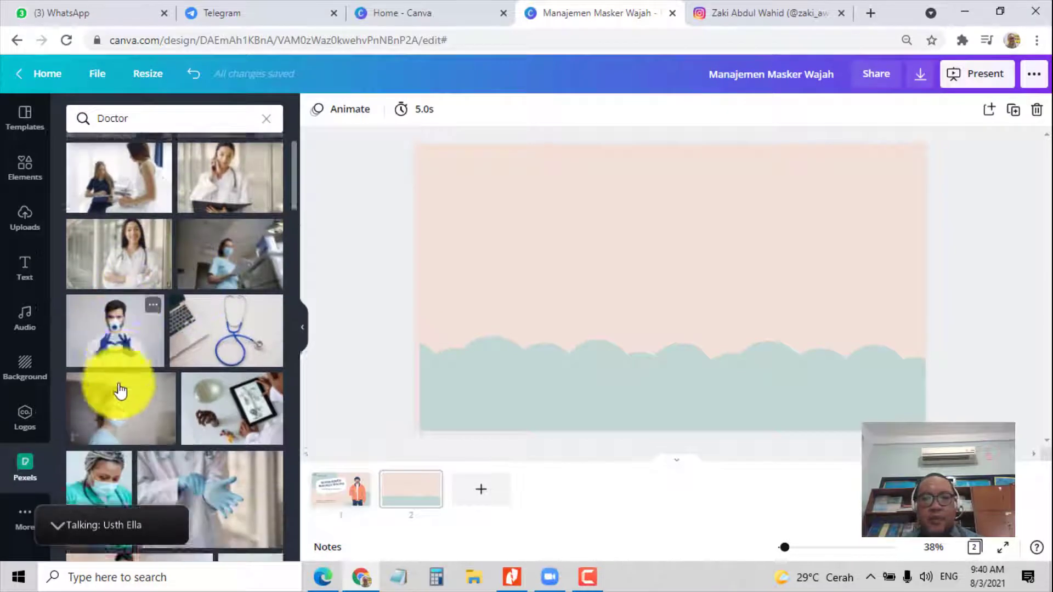
left_click_drag(105, 329, 465, 200)
left_click_drag(747, 399, 620, 302)
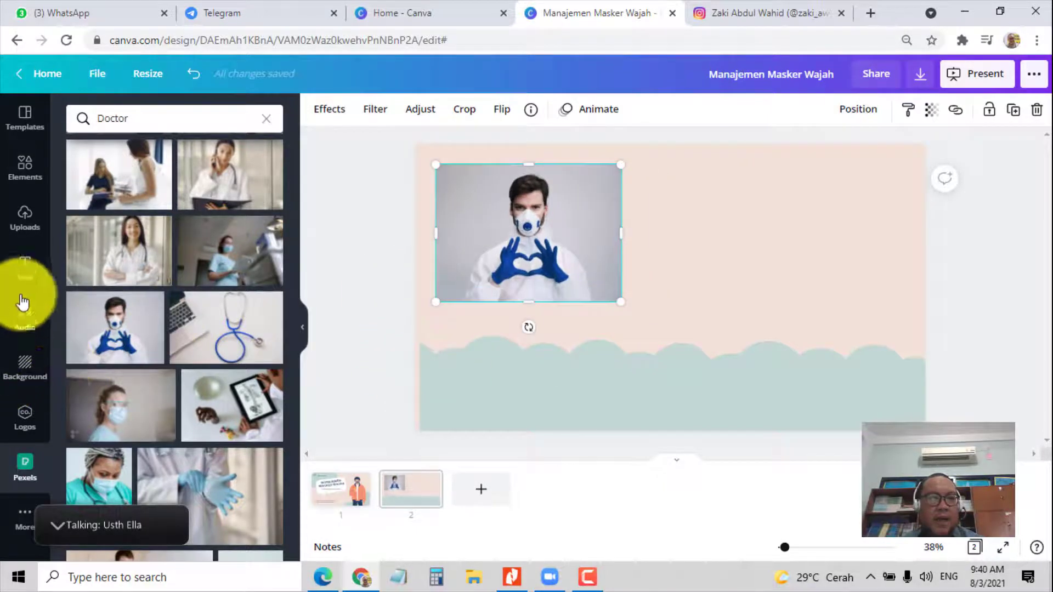
Search the Elements library for Frames
left_click(25, 168)
left_click(88, 110)
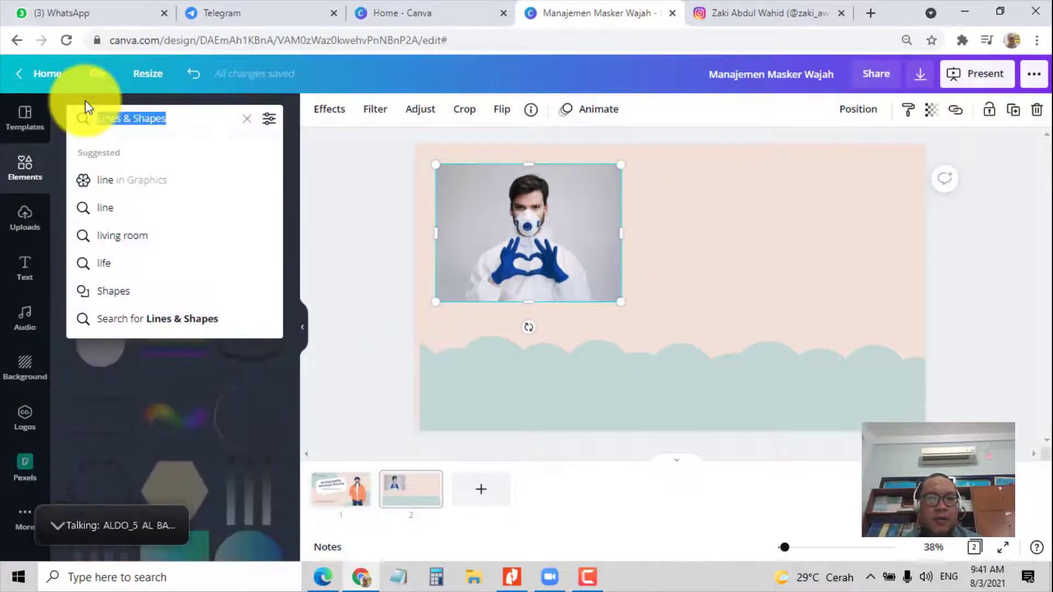
type("Fra")
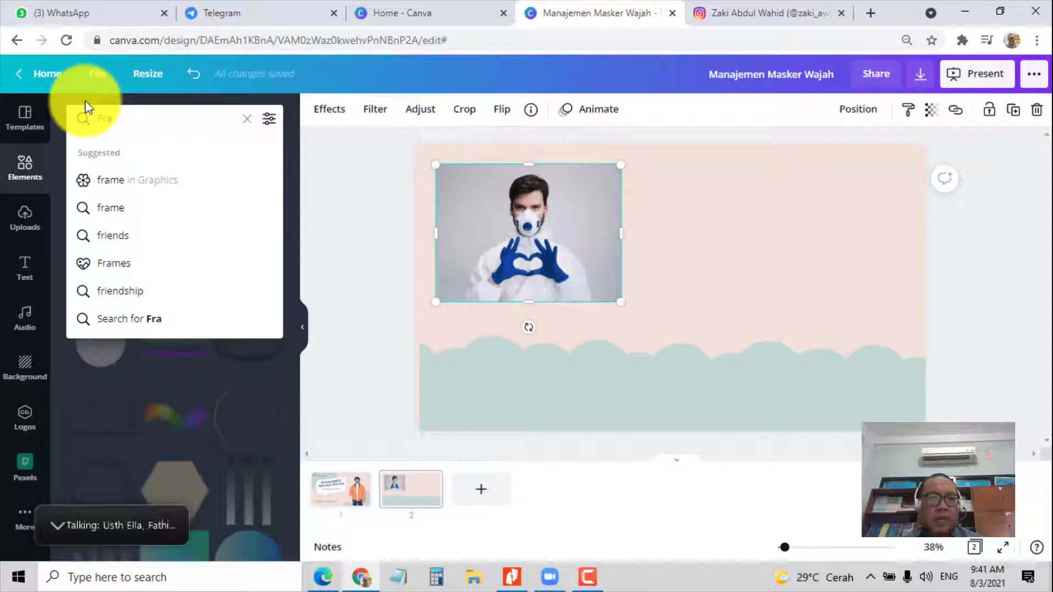
type("mes")
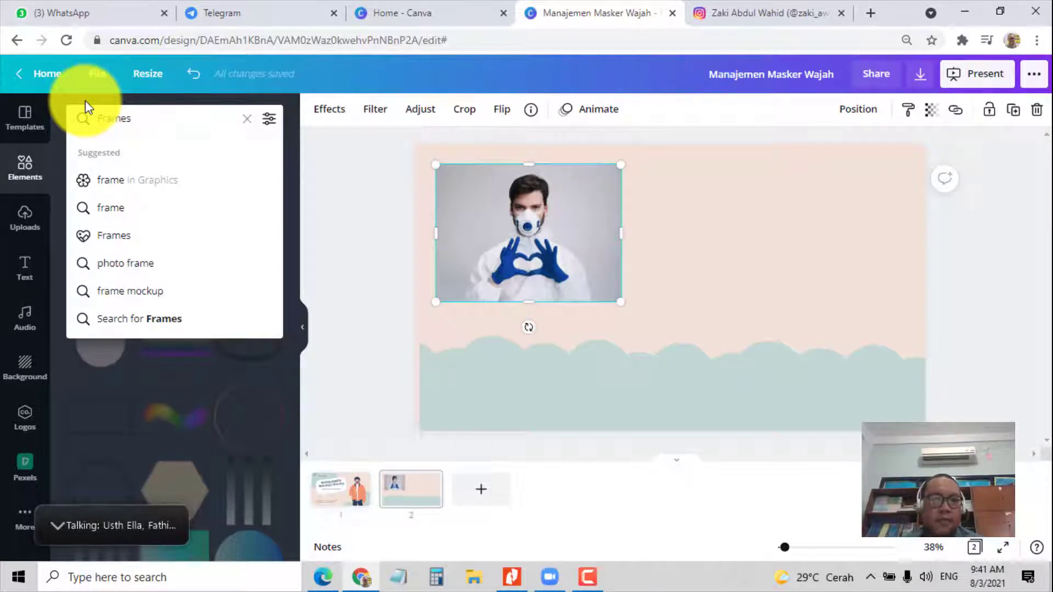
key("Return")
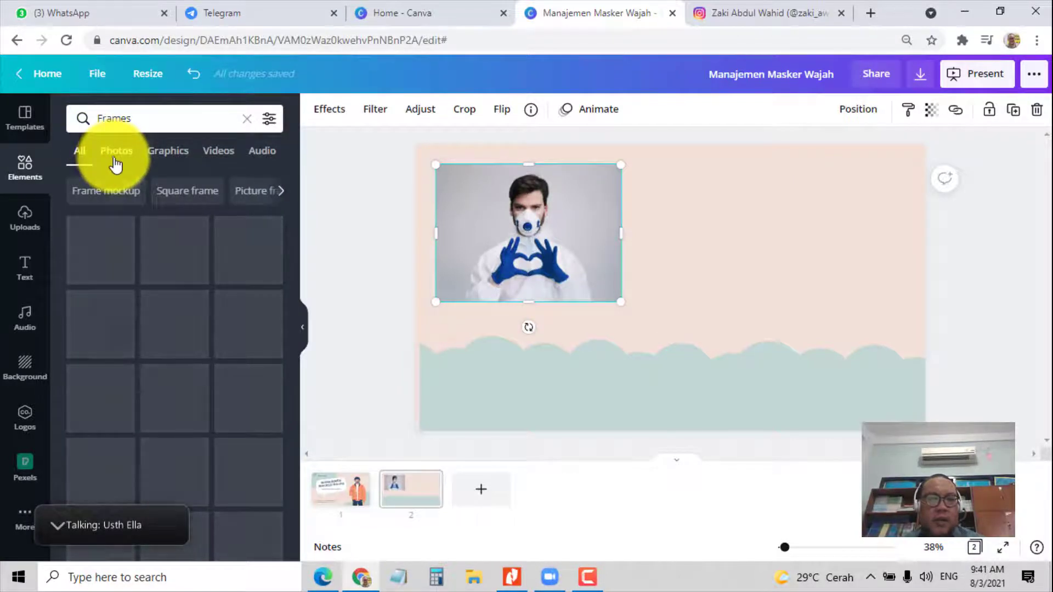
Add the free landscape Polaroid-style frame to page 2 and position it to the right of the doctor photo
scroll(245, 346, "down", 5)
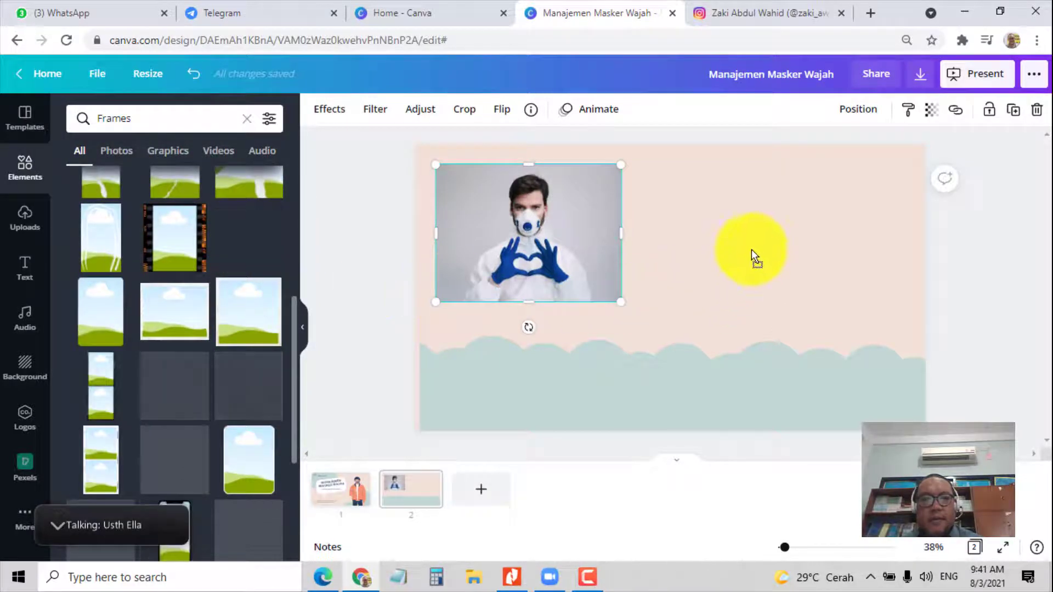
left_click(753, 238)
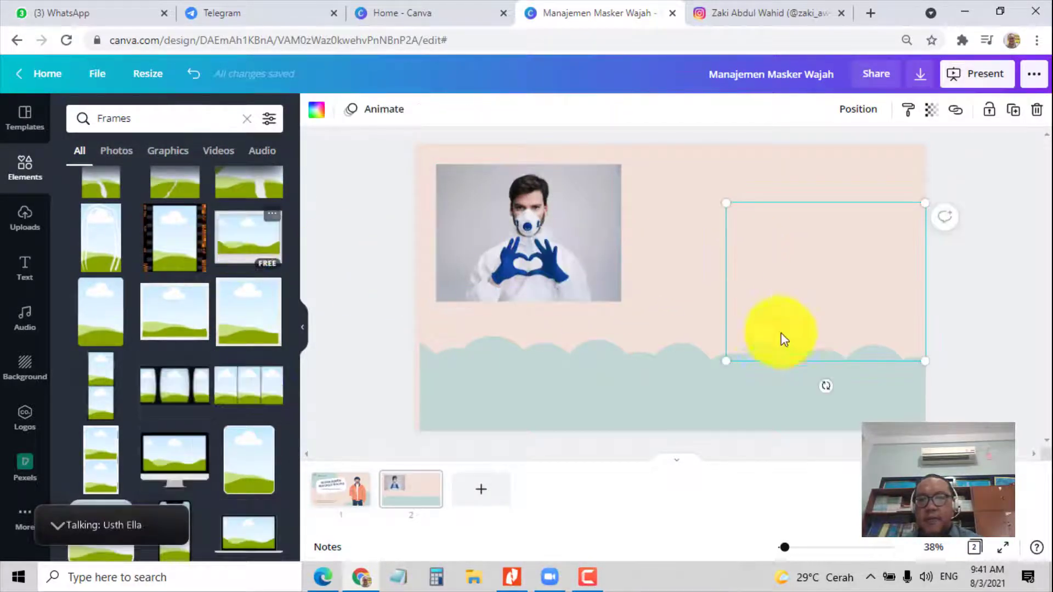
left_click(784, 265)
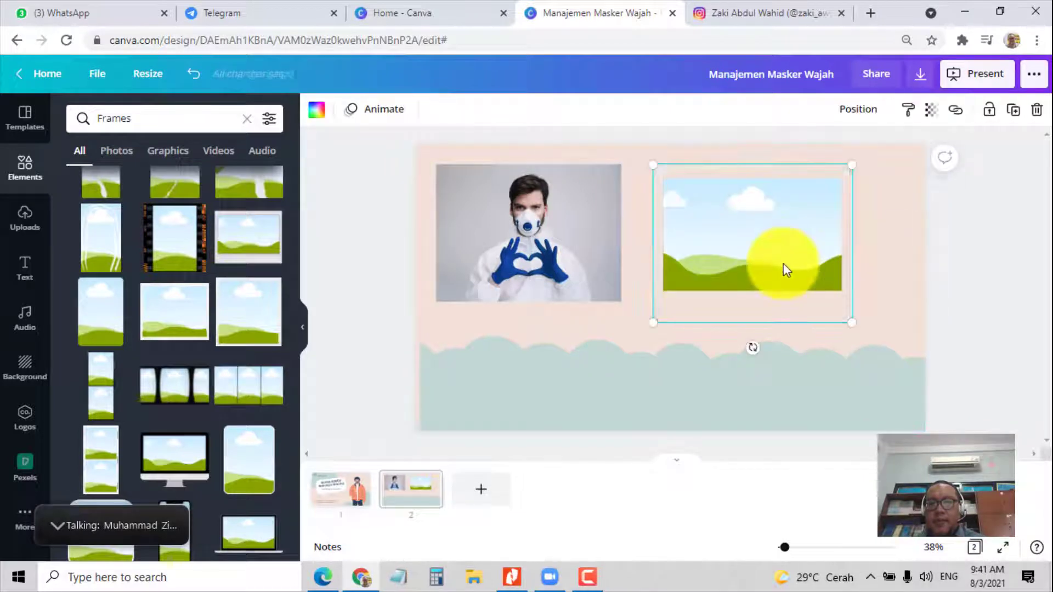
left_click_drag(783, 265, 784, 273)
left_click(903, 290)
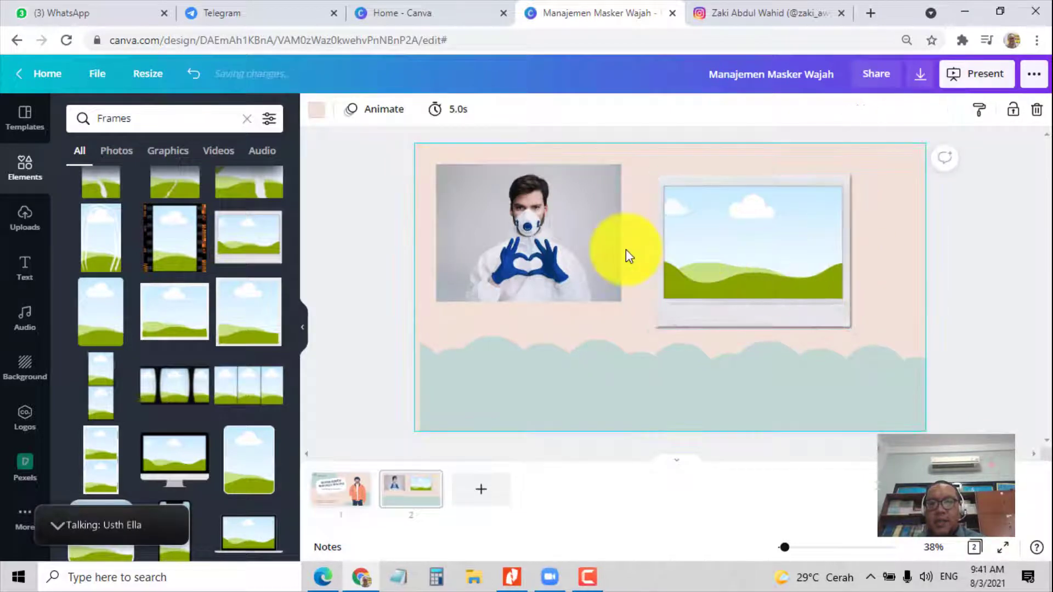
Drop the doctor photo into the Polaroid-style frame so that it fills the picture area
left_click(531, 232)
left_click_drag(659, 259, 738, 250)
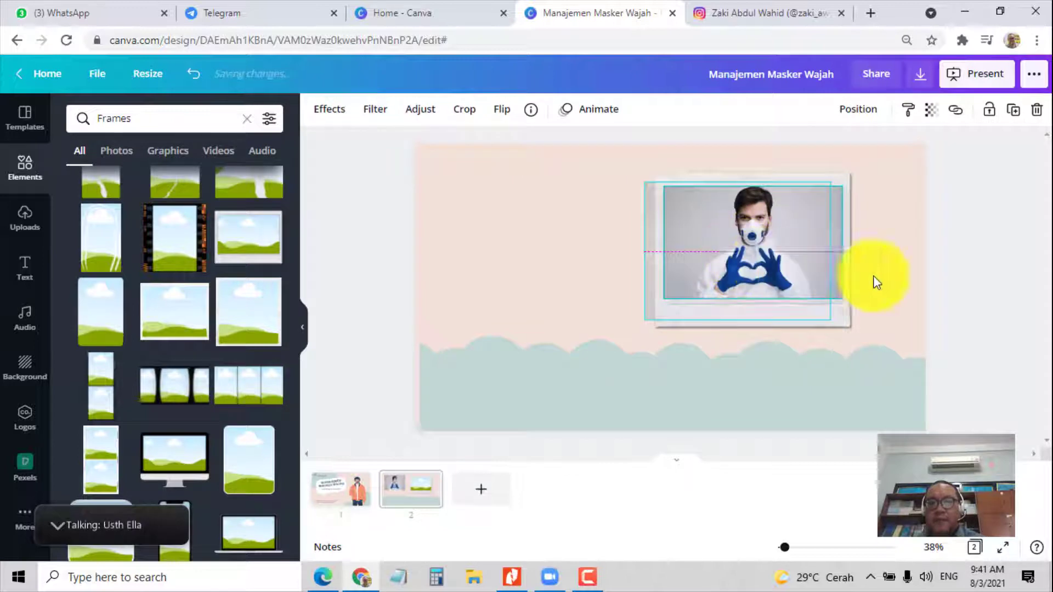
left_click(902, 281)
Move the framed doctor photo to the left half of page 2, tilt it slightly counterclockwise and lower it to touch the cloud band
left_click_drag(828, 316, 624, 314)
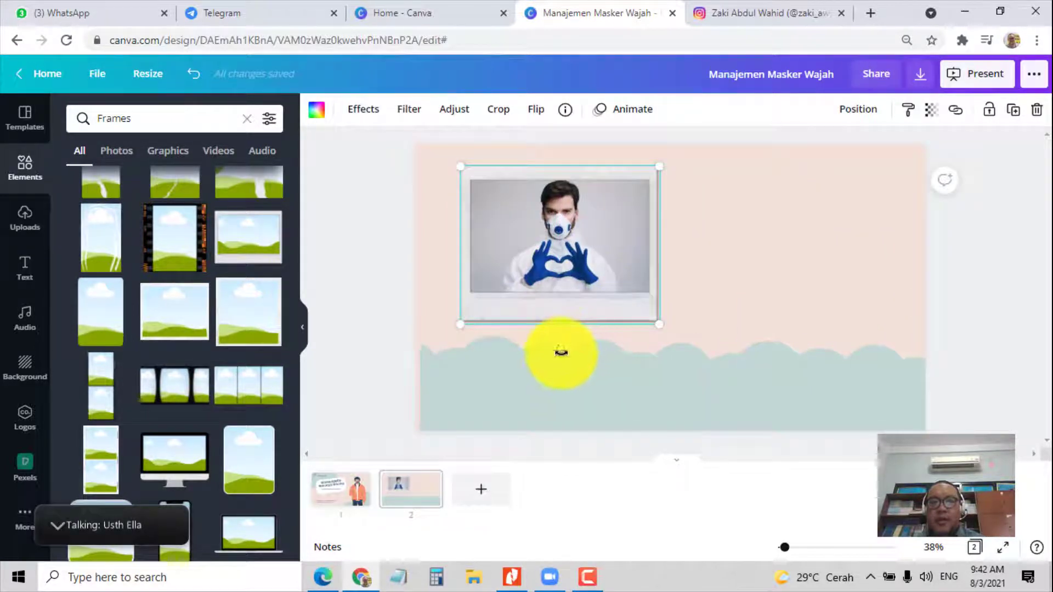
left_click_drag(561, 352, 579, 353)
left_click(794, 277)
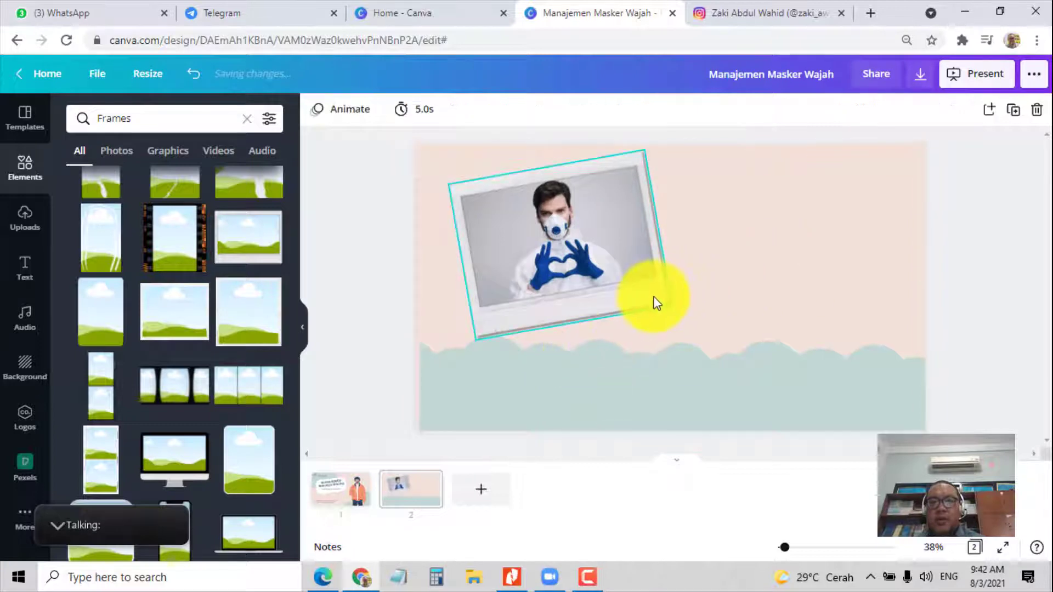
left_click_drag(653, 301, 647, 308)
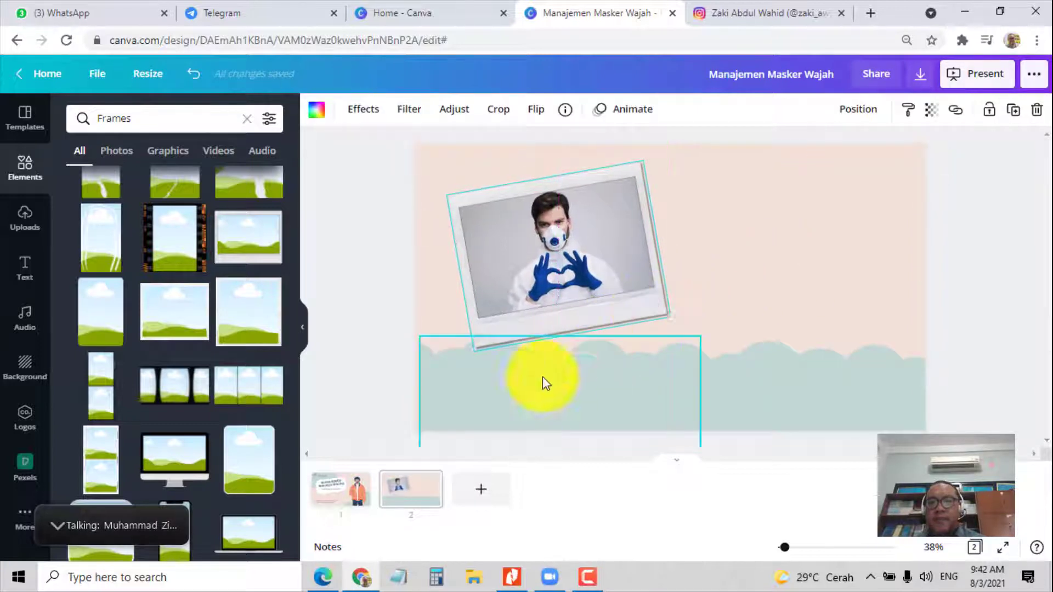
left_click(995, 291)
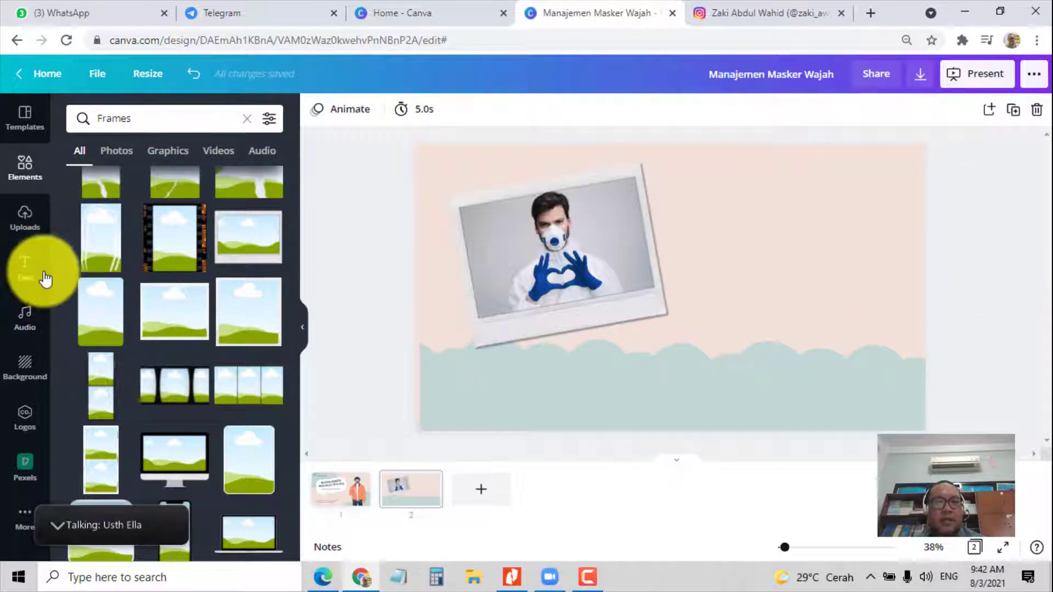
Add the Habis Gelap Terbitlah Terang font combination to page 2 and move it to the right of the framed photo
left_click(26, 275)
scroll(228, 306, "up", 1)
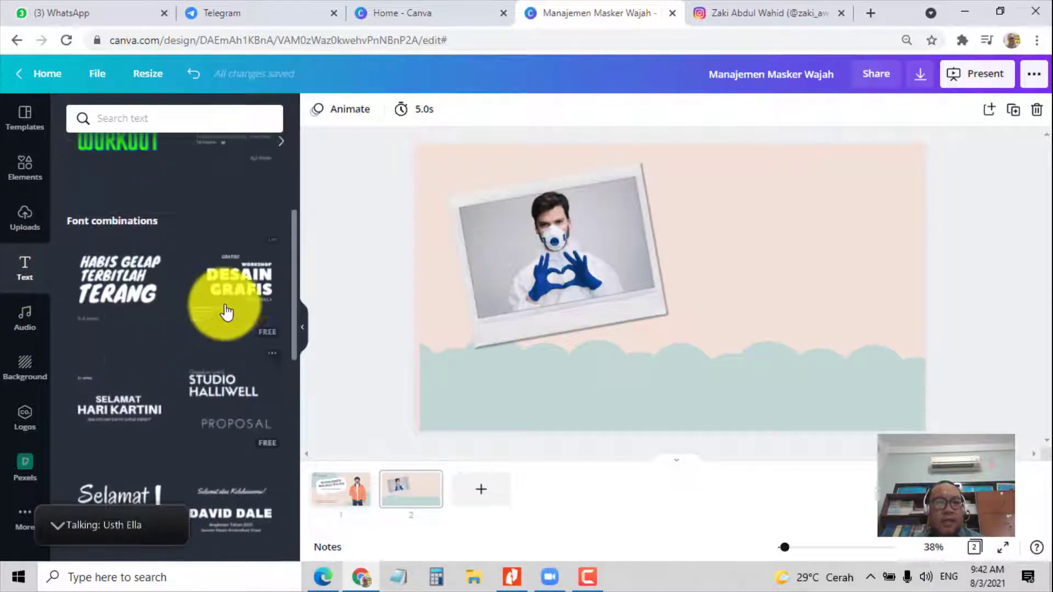
scroll(237, 306, "down", 5)
scroll(237, 306, "up", 3)
scroll(236, 306, "up", 2)
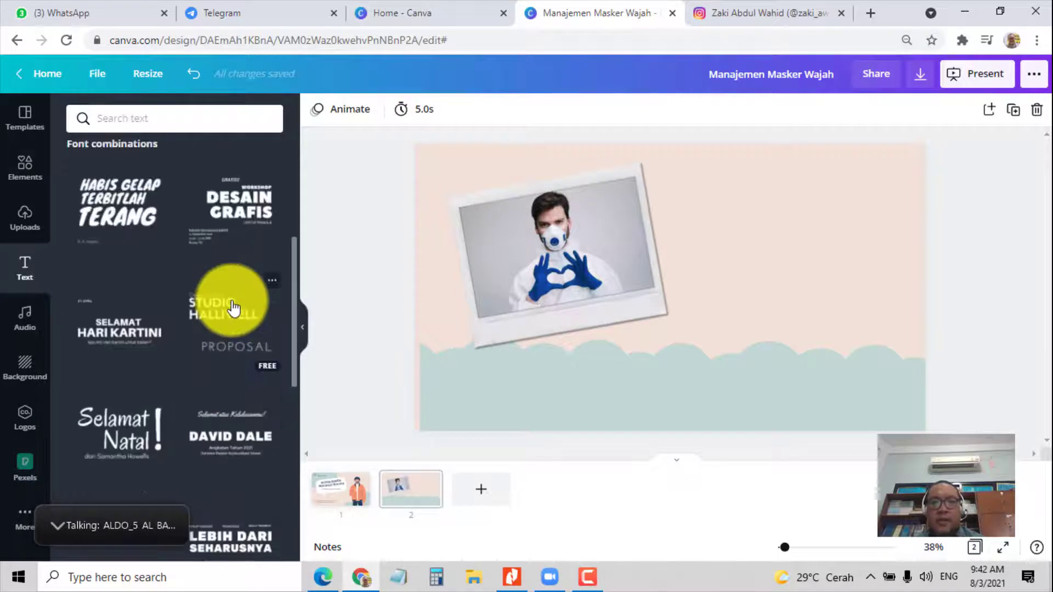
left_click(124, 219)
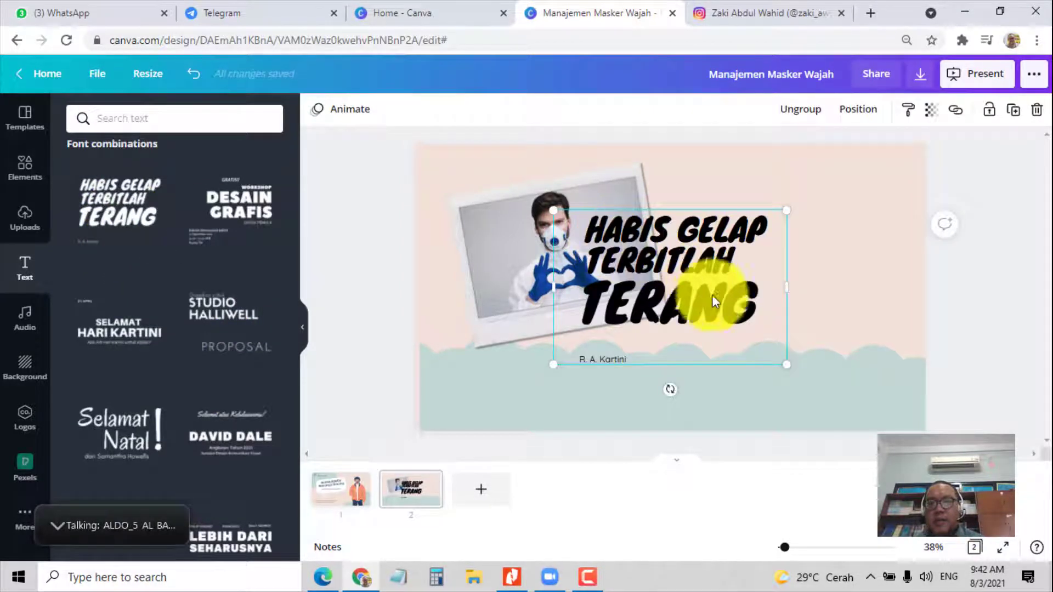
left_click_drag(712, 295, 829, 271)
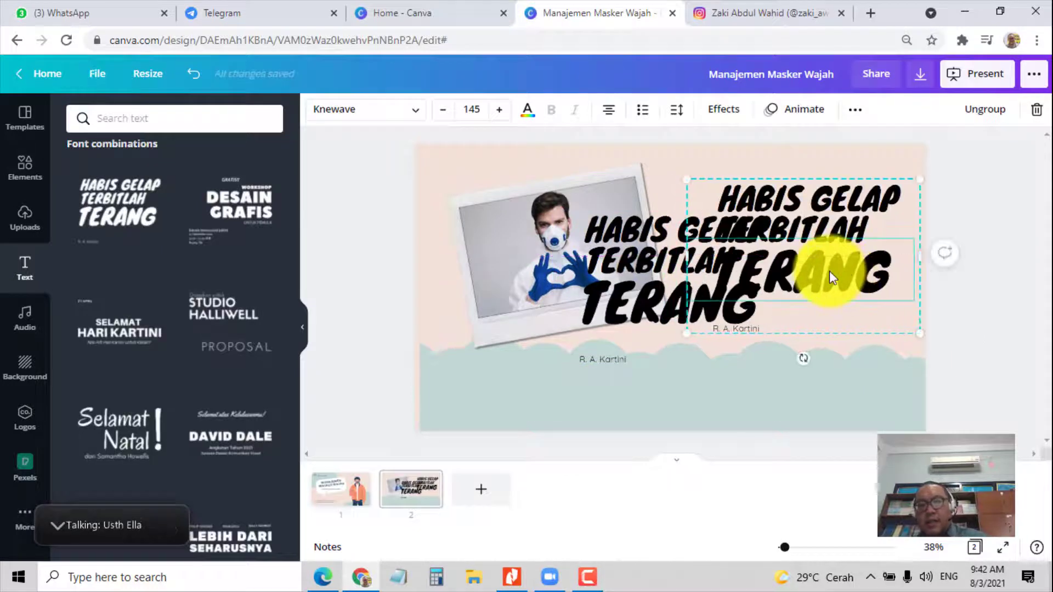
Delete the duplicate Habis Gelap Terbitlah Terang text combination with its small caption from page 2, keeping the page's peach background
key("Delete")
key("ctrl+z")
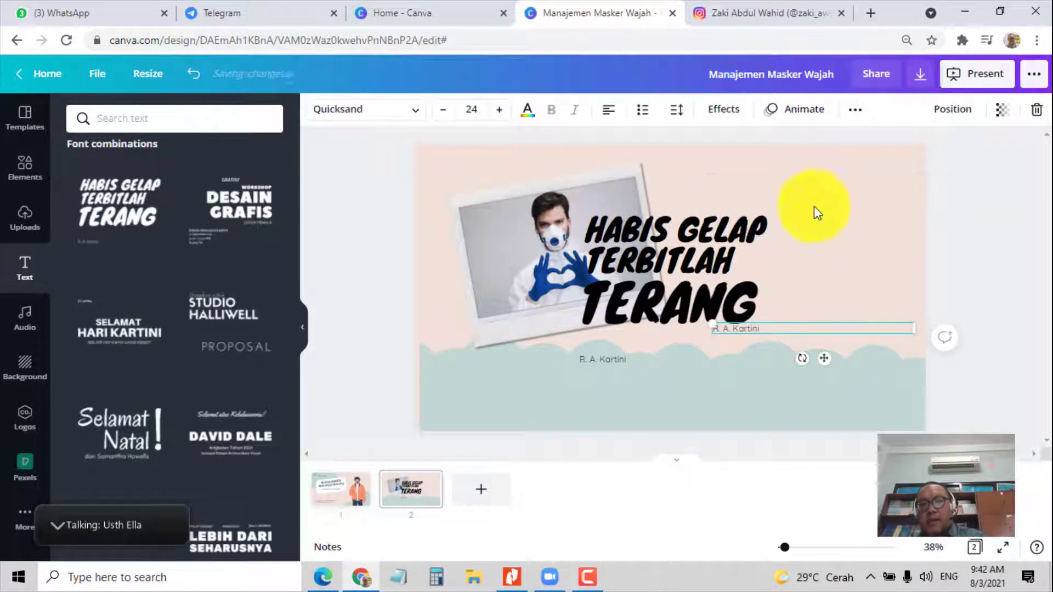
left_click(821, 335)
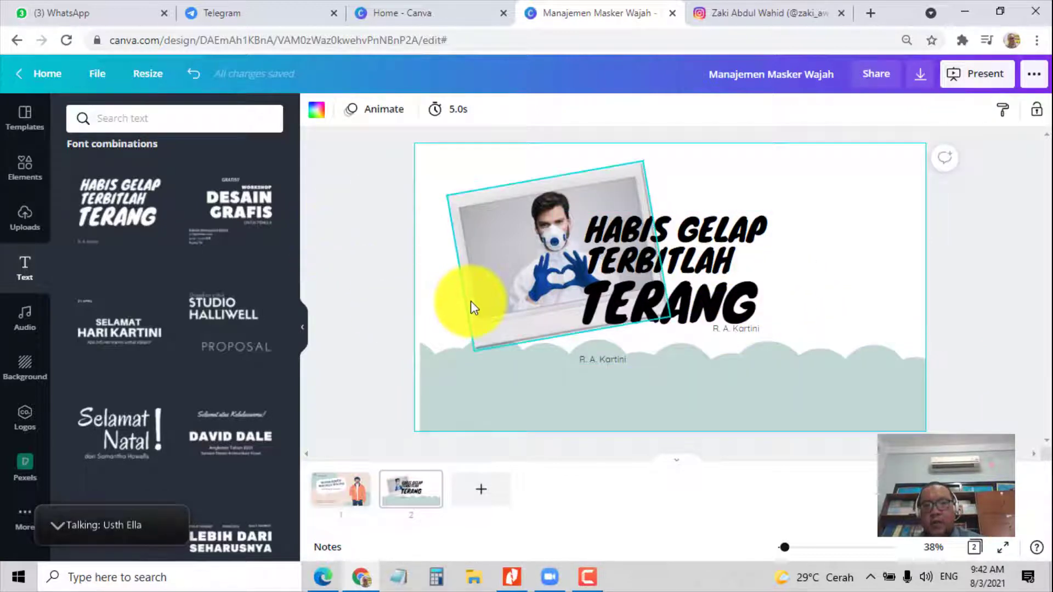
key("ctrl+z")
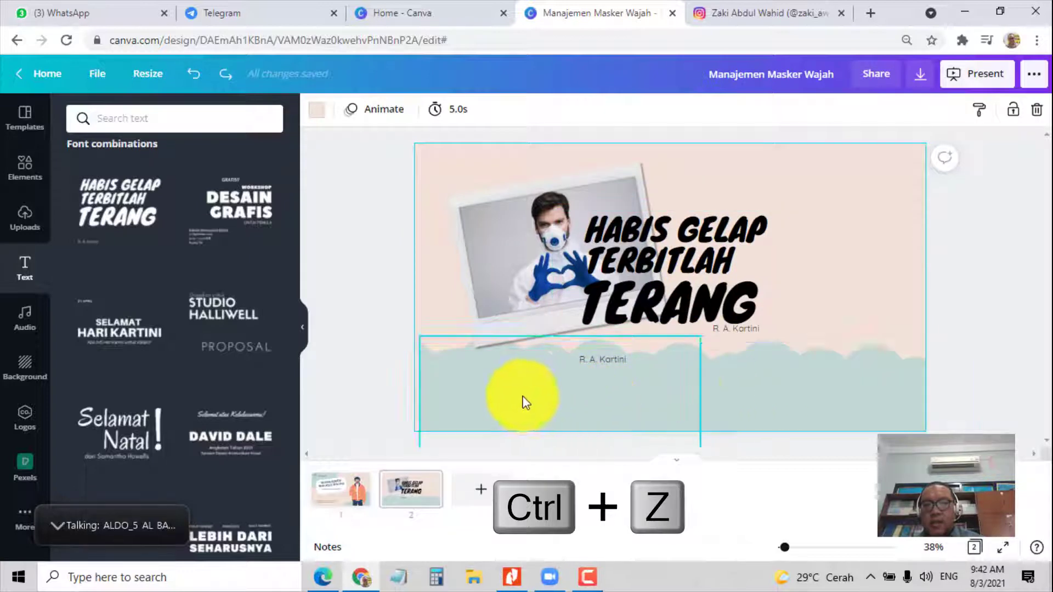
left_click(722, 331)
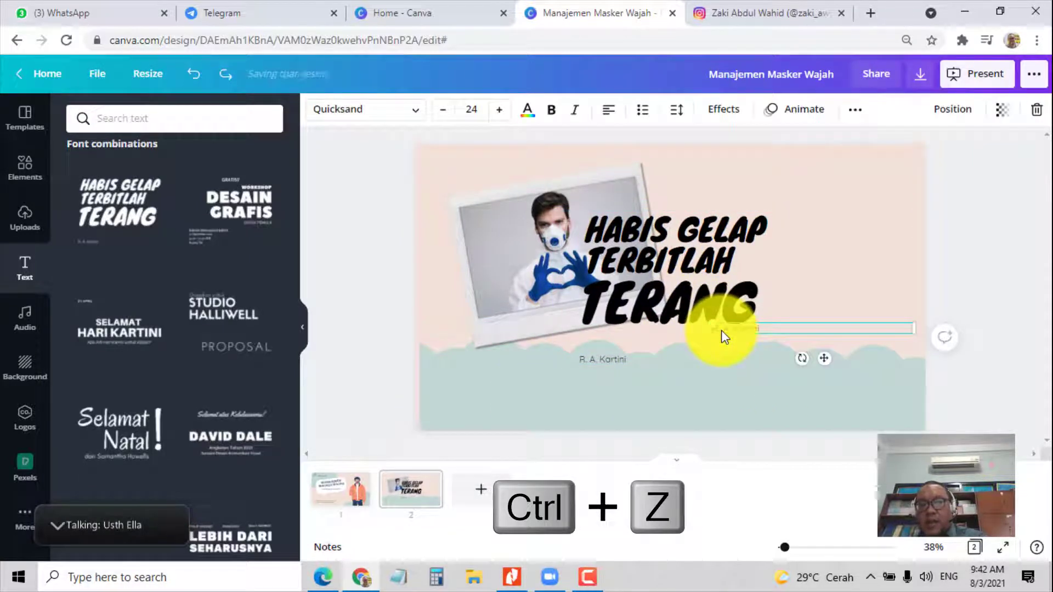
key("Escape")
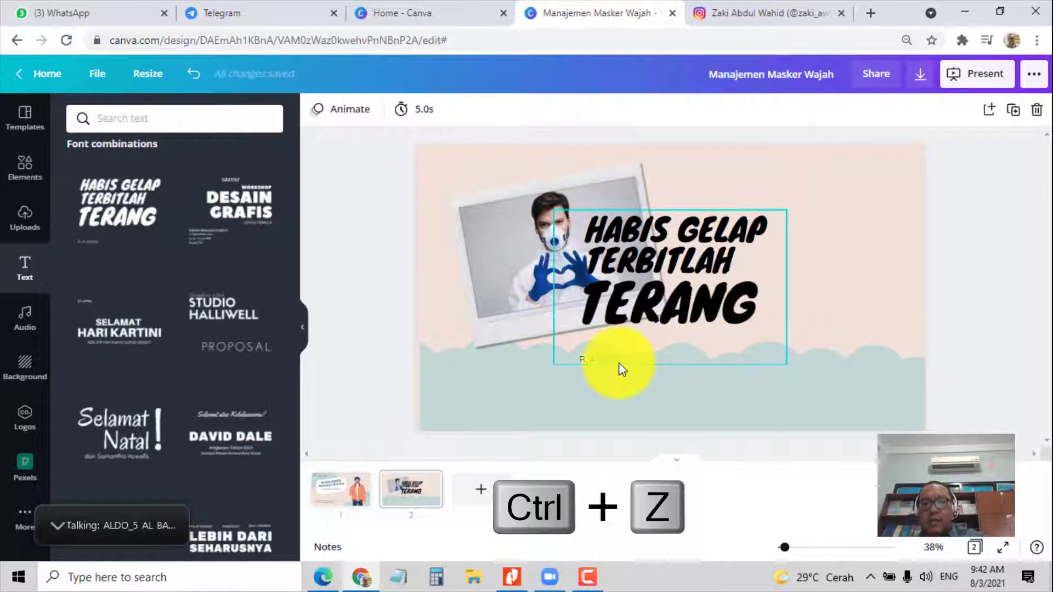
Move the remaining Habis Gelap Terbitlah Terang text combination to the right of the framed photo and delete its small caption
left_click_drag(677, 301, 802, 264)
left_click(737, 336)
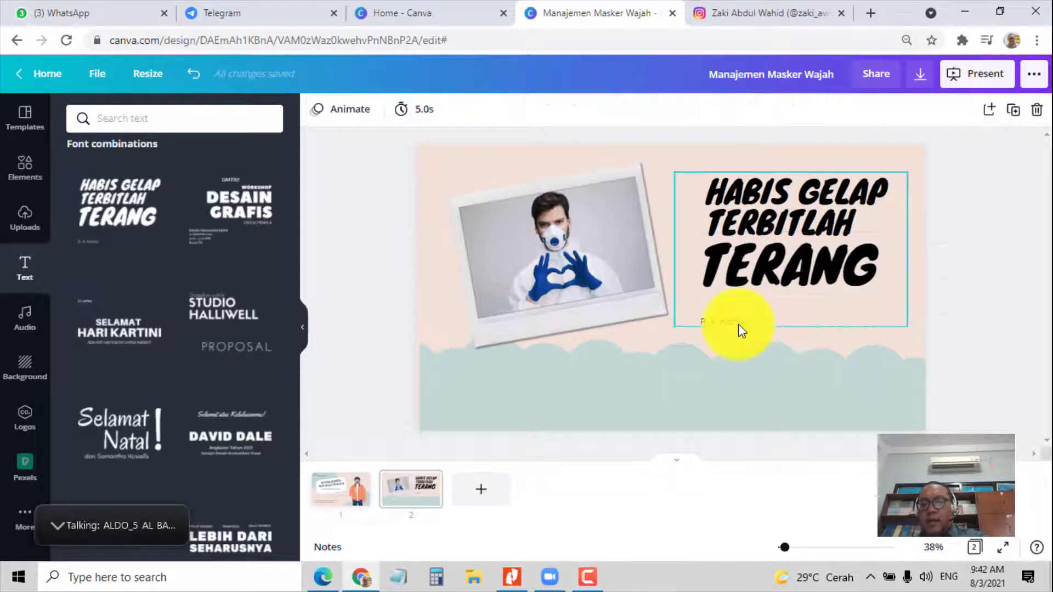
left_click(739, 324)
key("Delete")
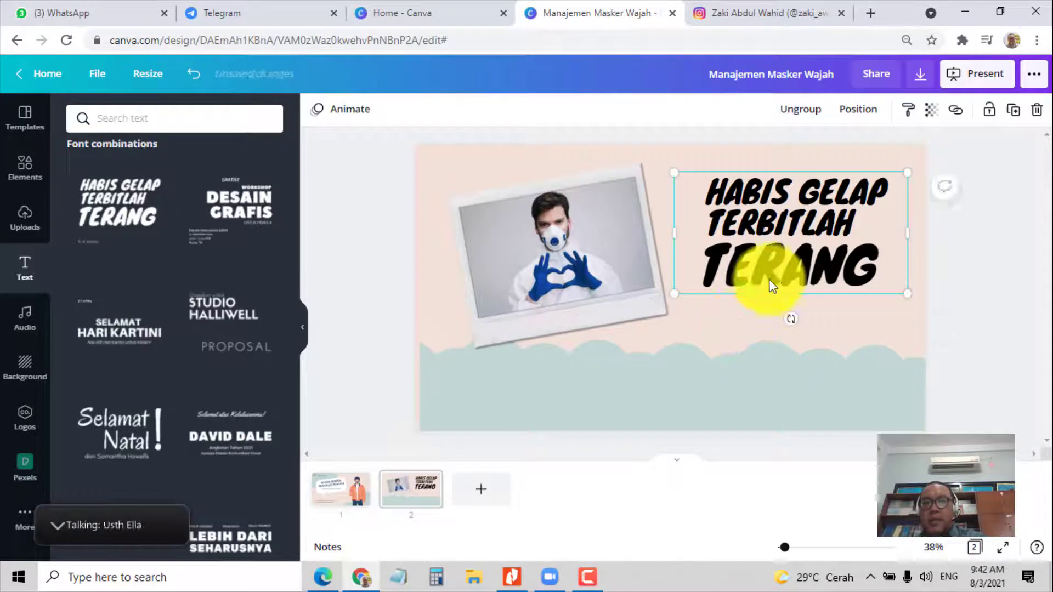
Replace the HABIS GELAP TERBITLAH text on page 2 with JAGALAH KESEHATAN
double_click(773, 277)
left_click(852, 212)
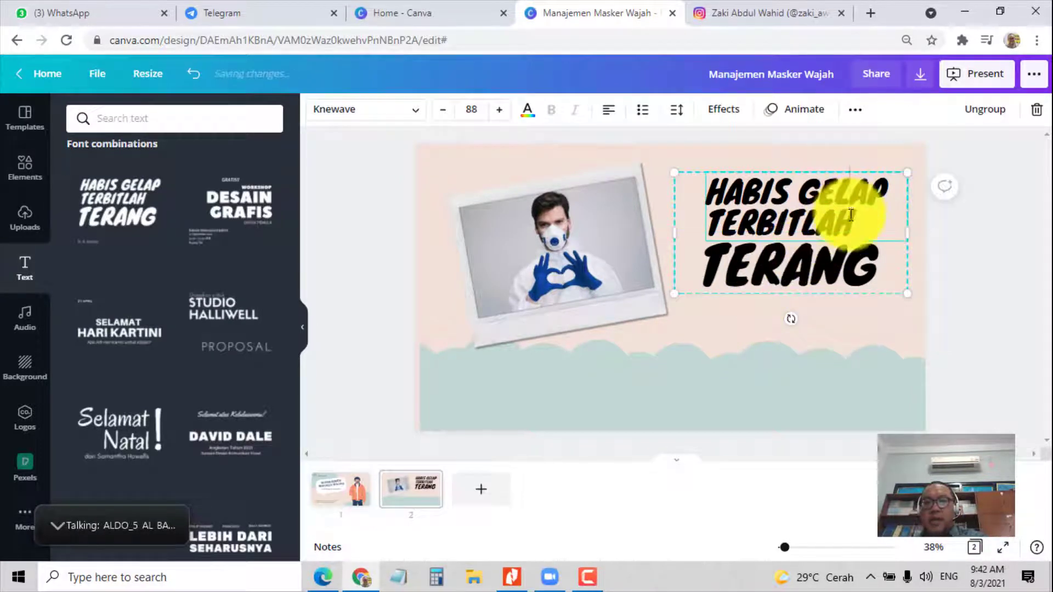
left_click_drag(858, 228, 731, 204)
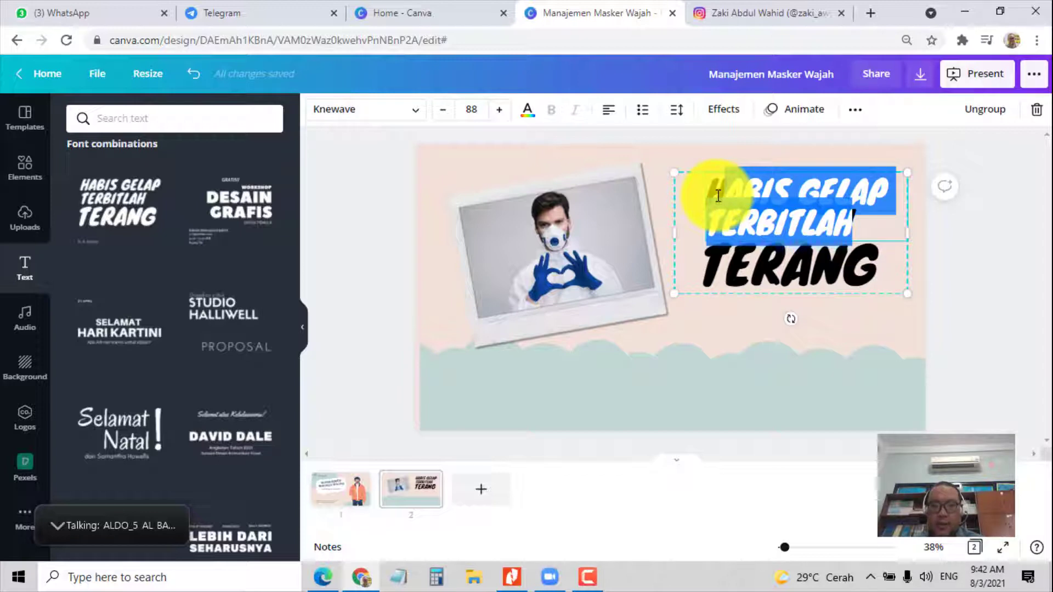
key("BackSpace")
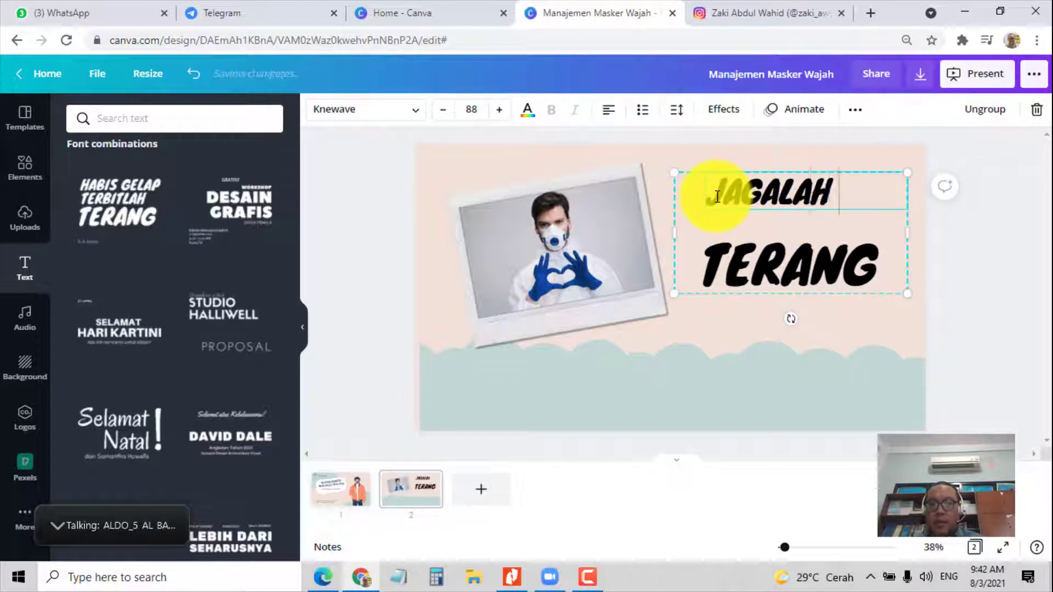
type("JAGALAH KESA")
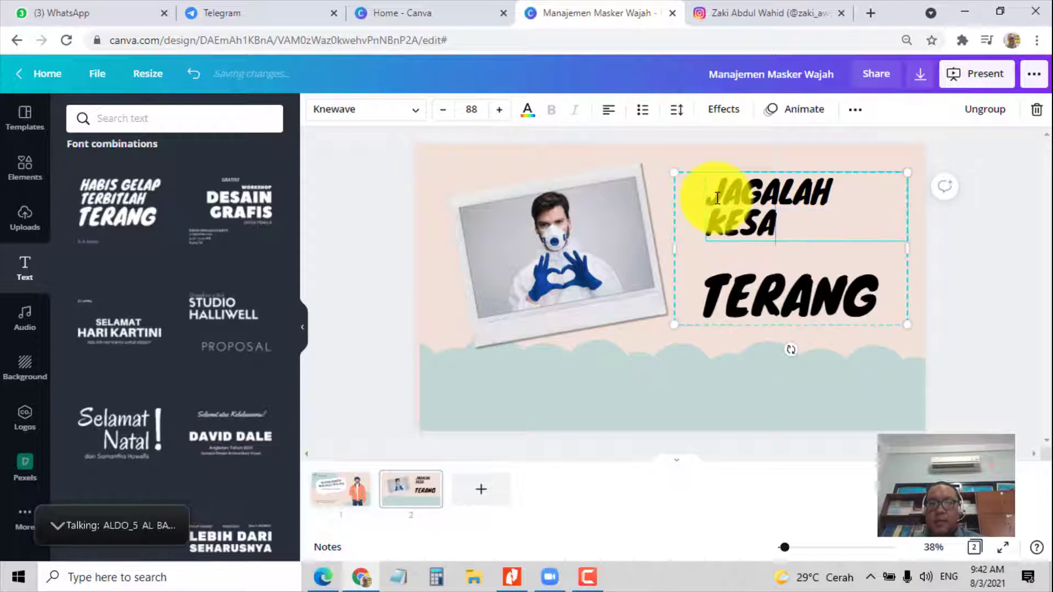
key("BackSpace")
type("EHATAN")
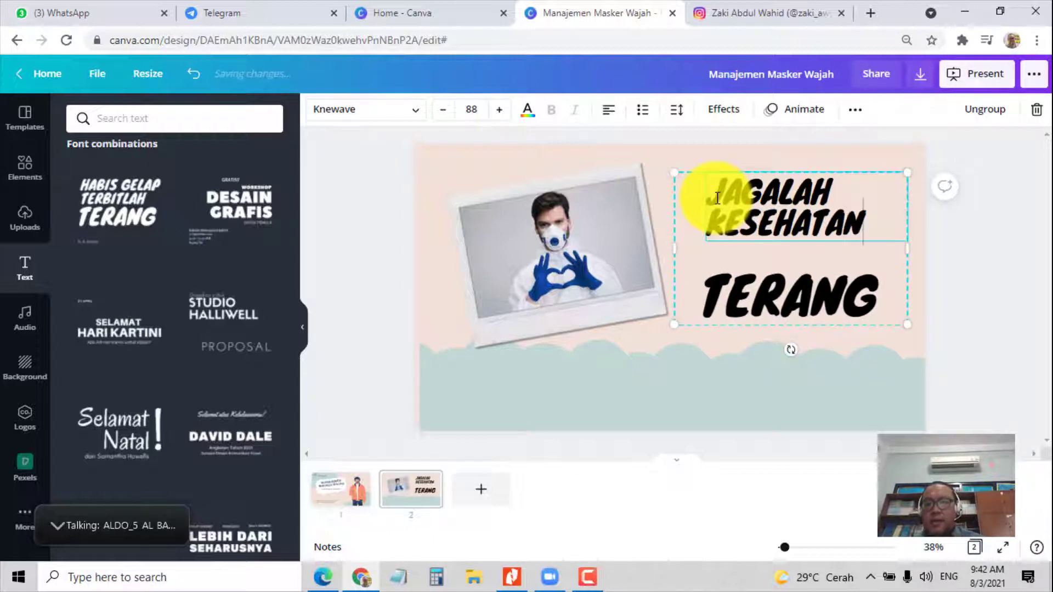
Replace the large TERANG text on page 2 with Diri
left_click(762, 281)
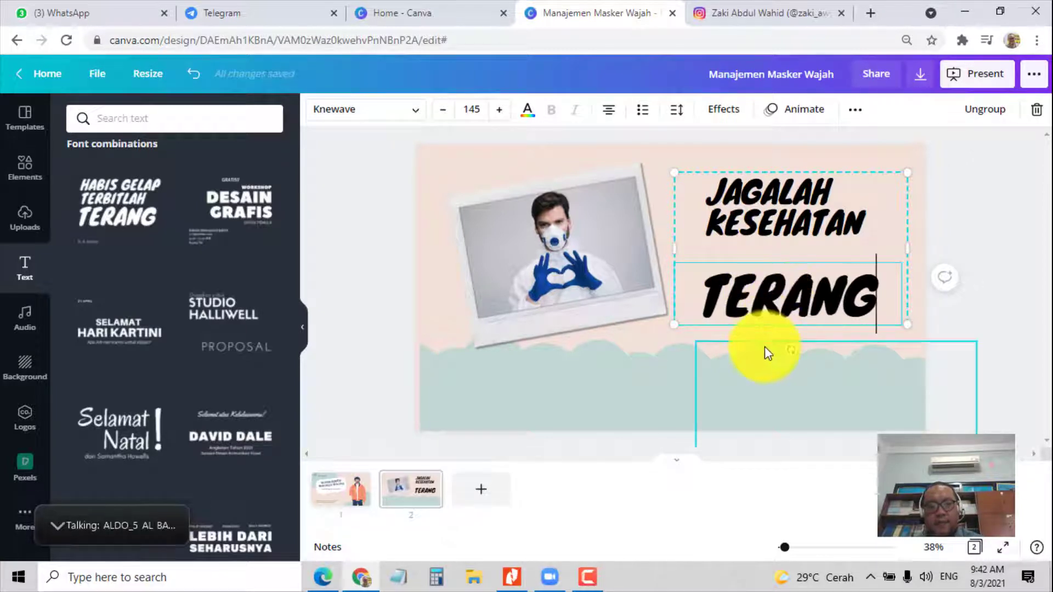
key("ctrl+a")
type("Diri")
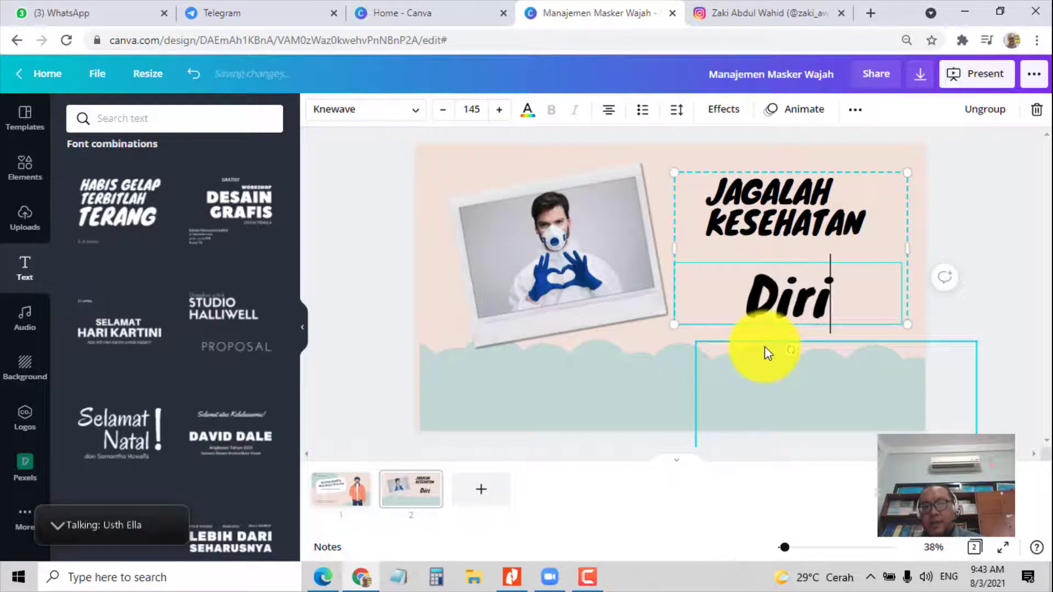
left_click(1020, 301)
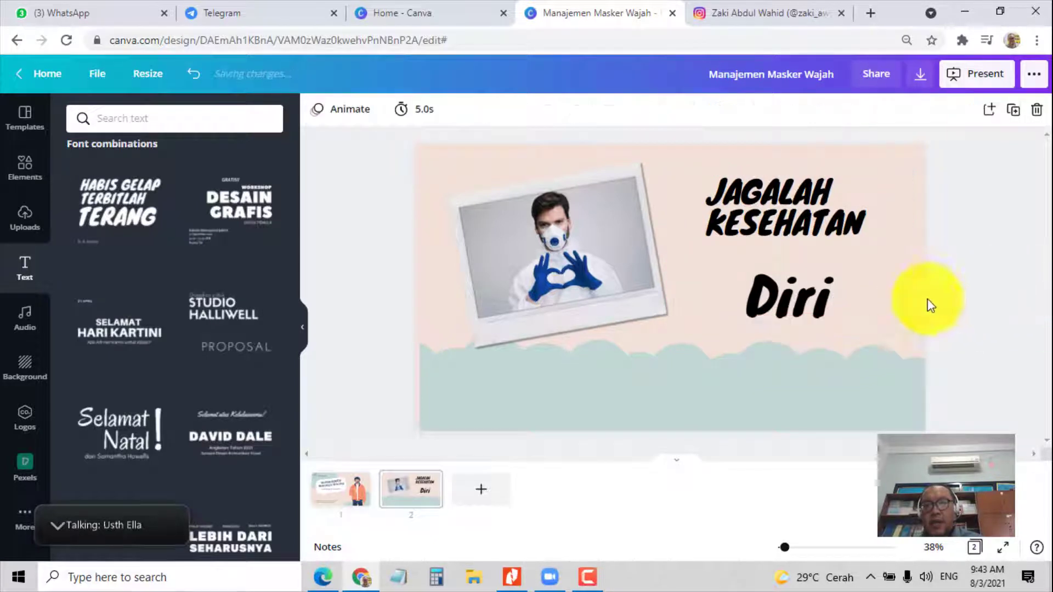
Ungroup the two text boxes on page 2 and move Diri up directly beneath JAGALAH KESEHATAN
left_click(843, 309)
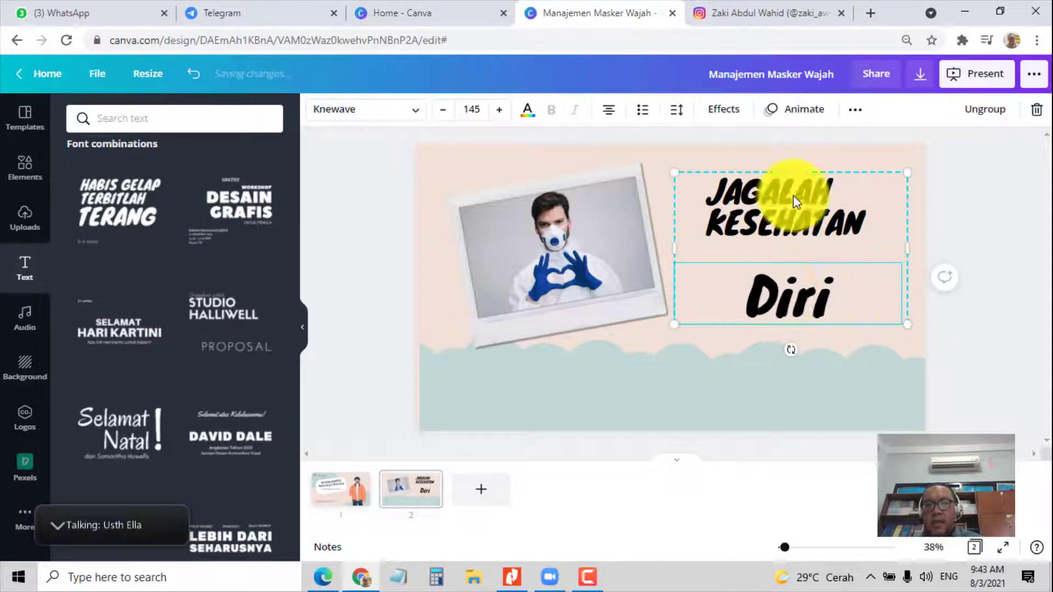
right_click(783, 229)
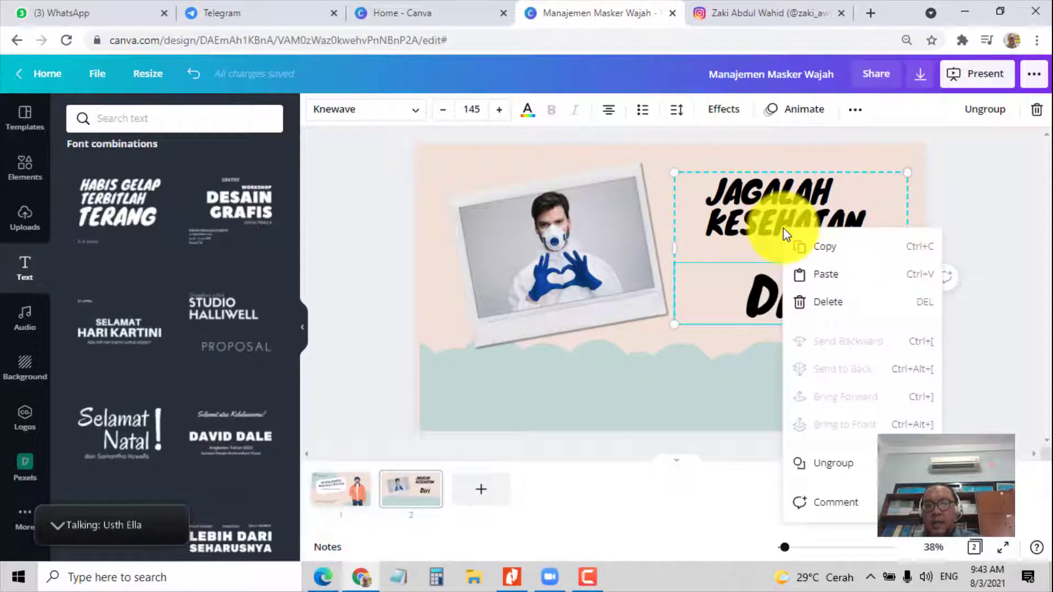
left_click(841, 464)
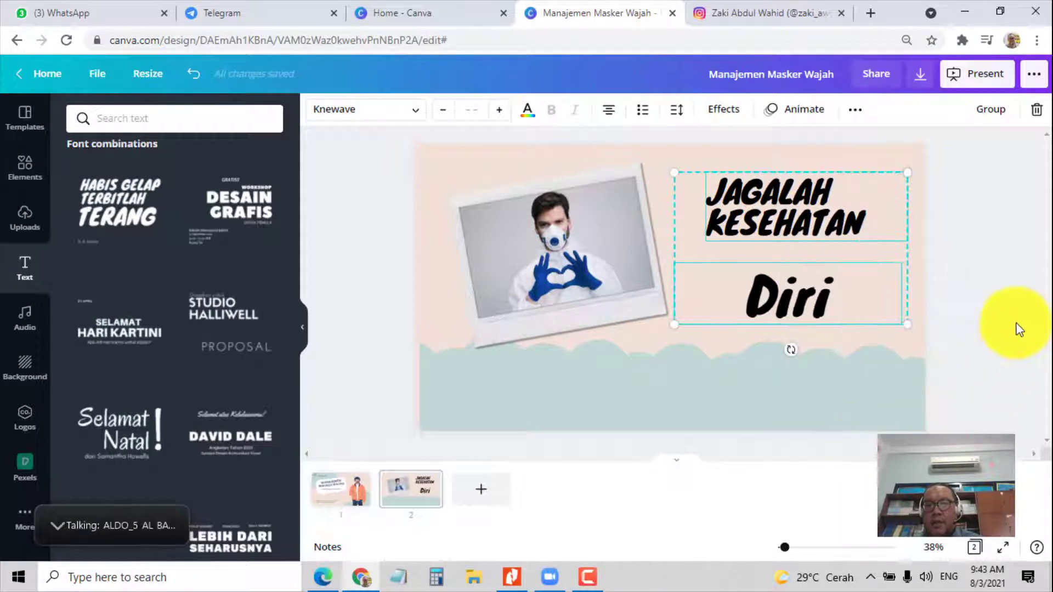
left_click(1020, 324)
left_click(812, 299)
mouse_move(822, 287)
left_mouse_down()
mouse_move(811, 271)
mouse_move(772, 281)
mouse_move(807, 278)
left_mouse_up()
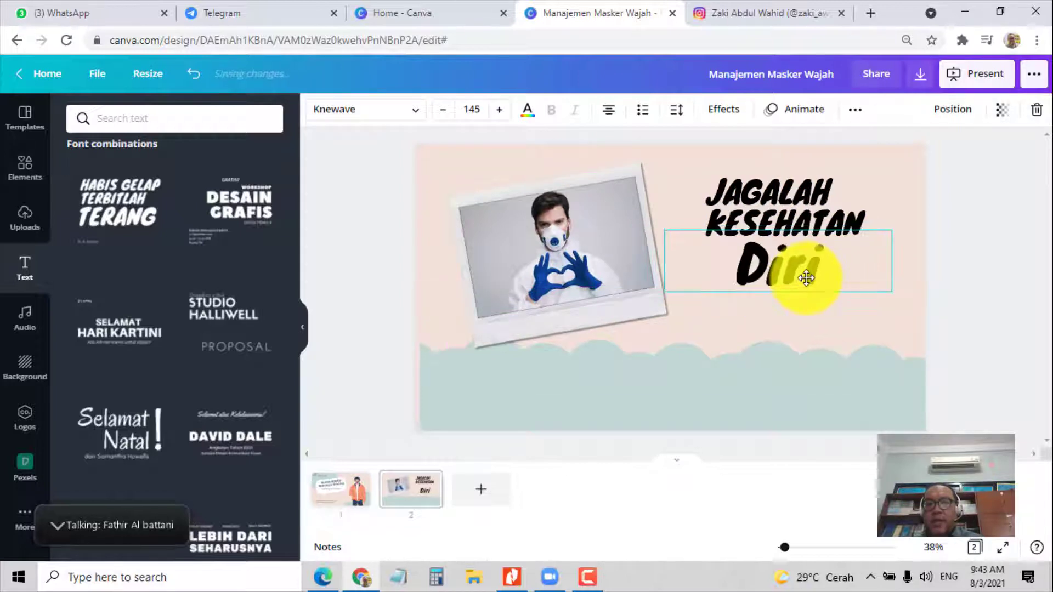
Recolor both JAGALAH KESEHATAN and Diri with the dark blue taken from the photo colors
left_click(811, 221, "shift")
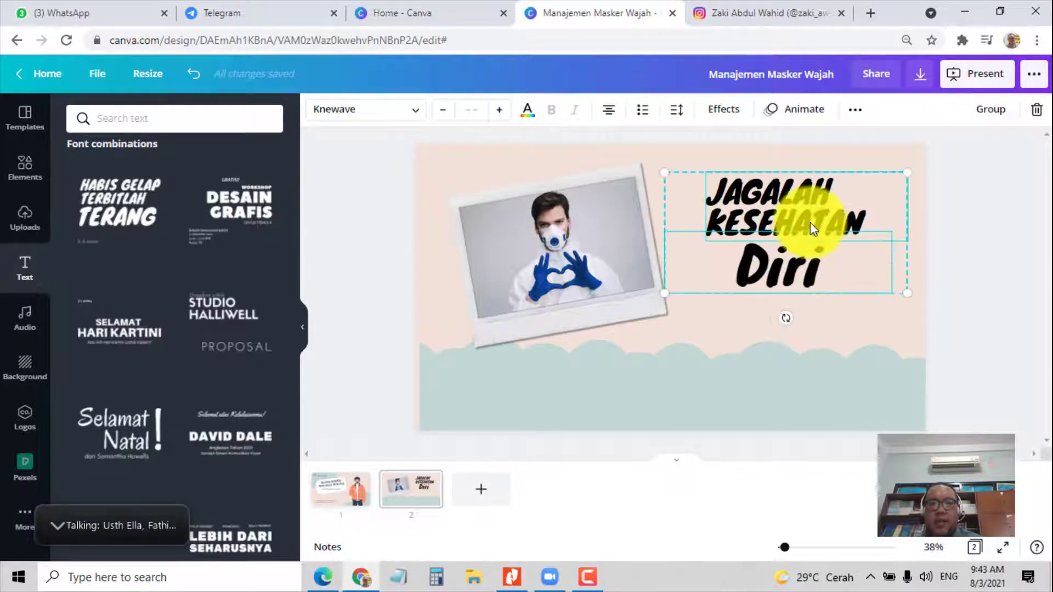
left_click(527, 109)
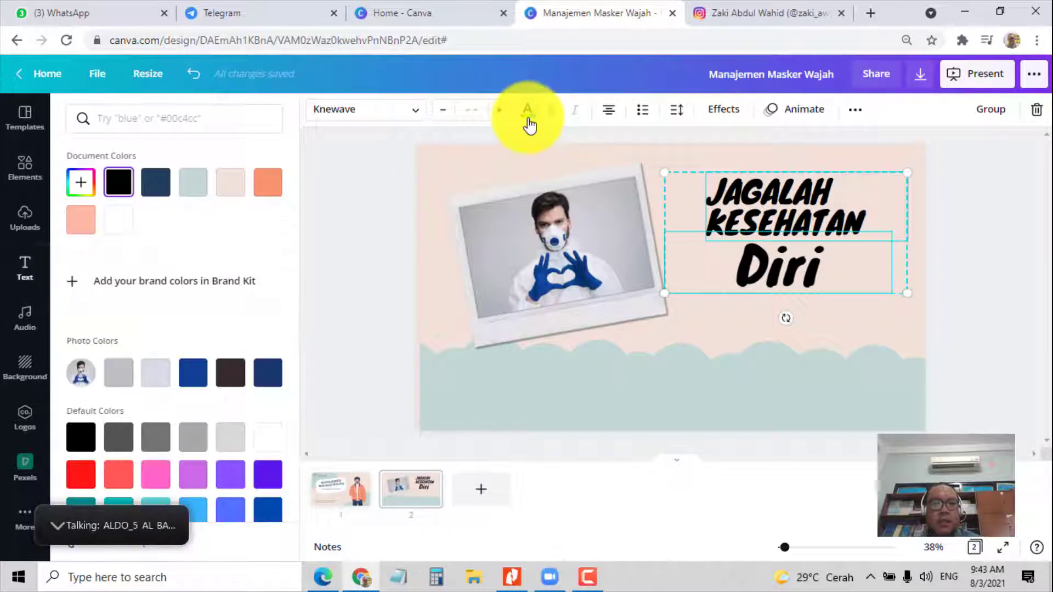
left_click(162, 191)
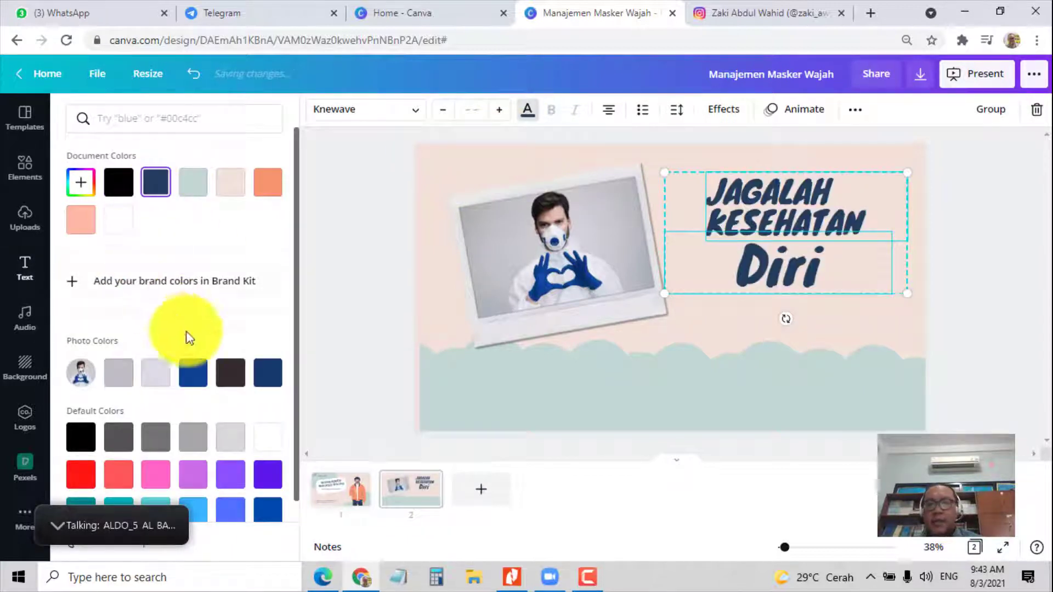
left_click(267, 379)
left_click(773, 296)
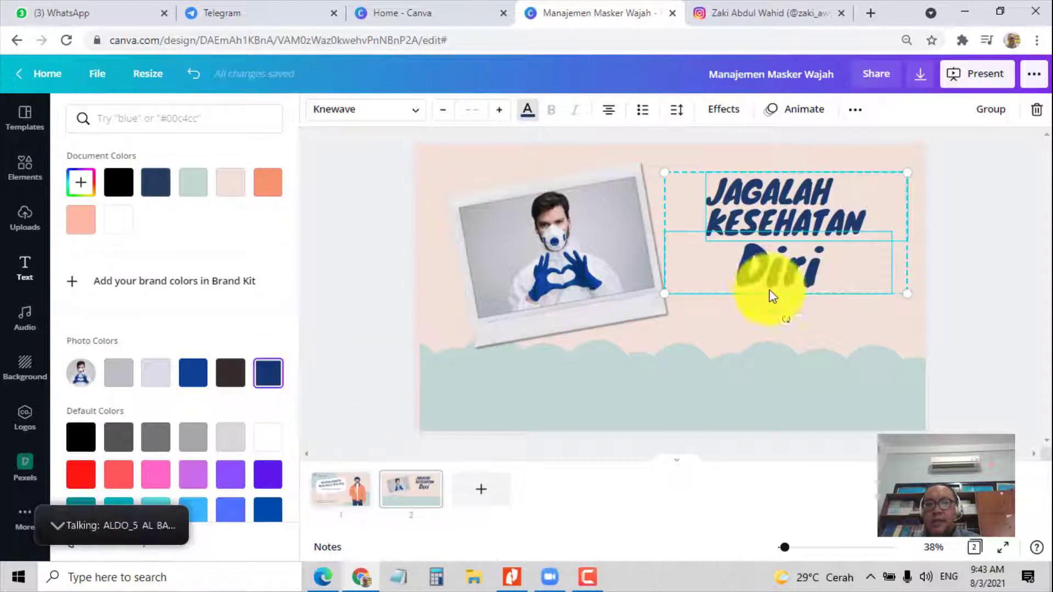
left_click(975, 293)
left_click(988, 295)
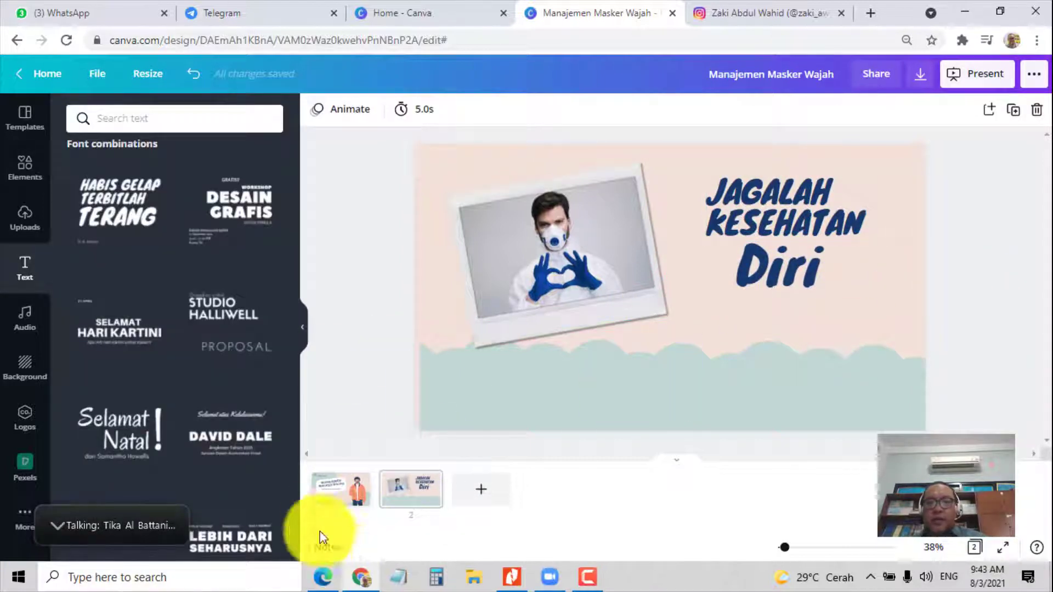
On page 1, delete the university and faculty text and move the Instagram icon with its handle into its lower-left place
left_click(336, 499)
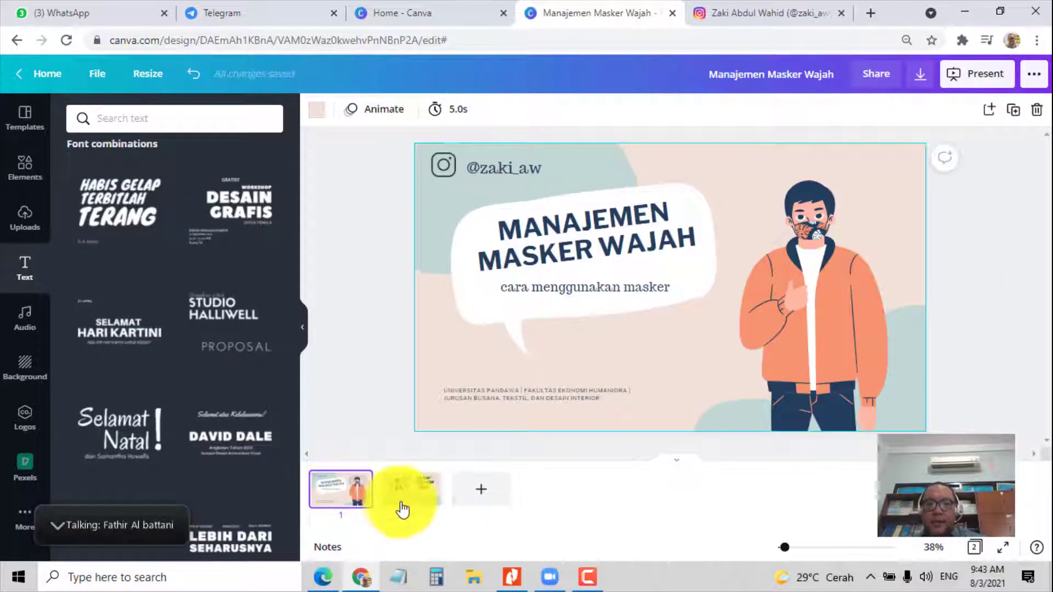
left_click(468, 404)
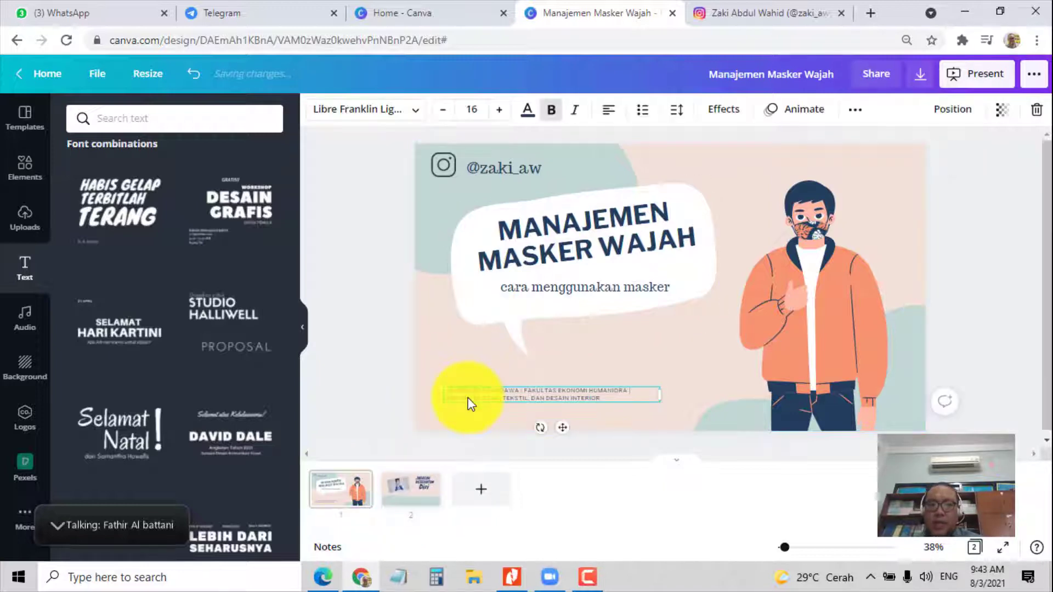
key("Delete")
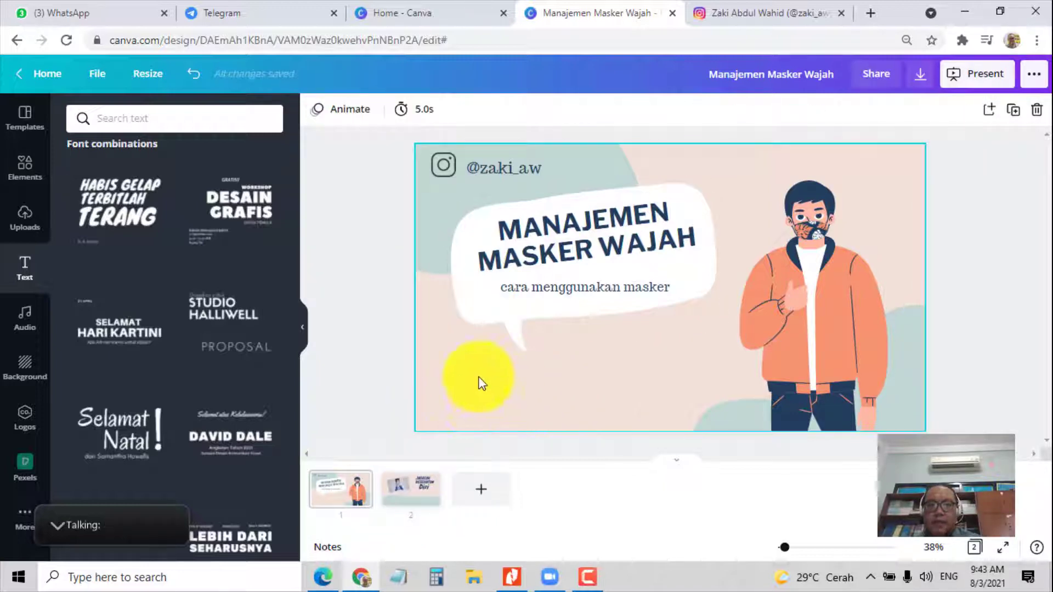
left_click(460, 176)
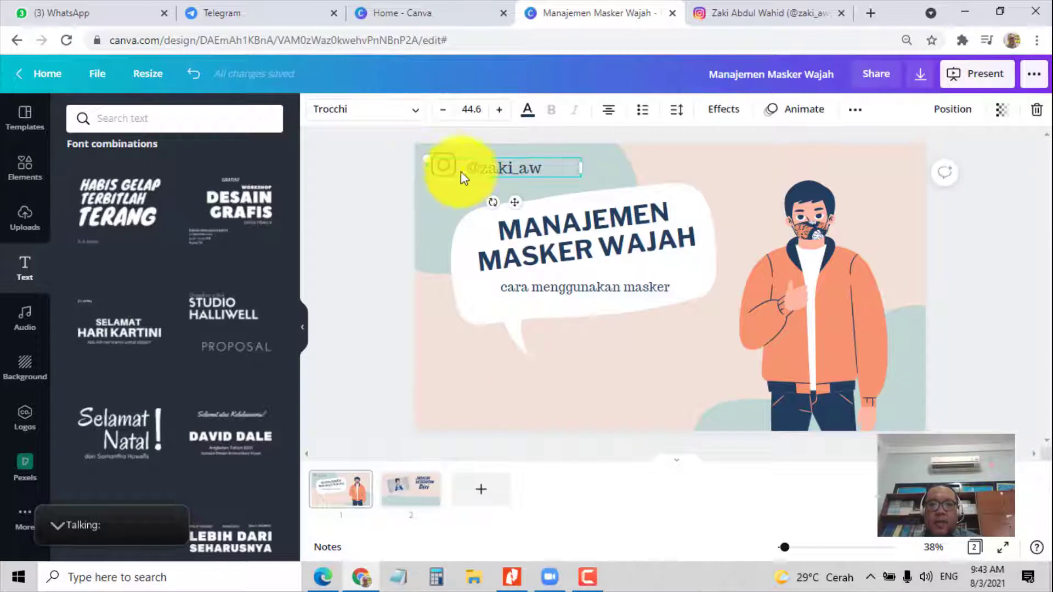
left_click_drag(440, 160, 447, 396)
left_click(357, 395)
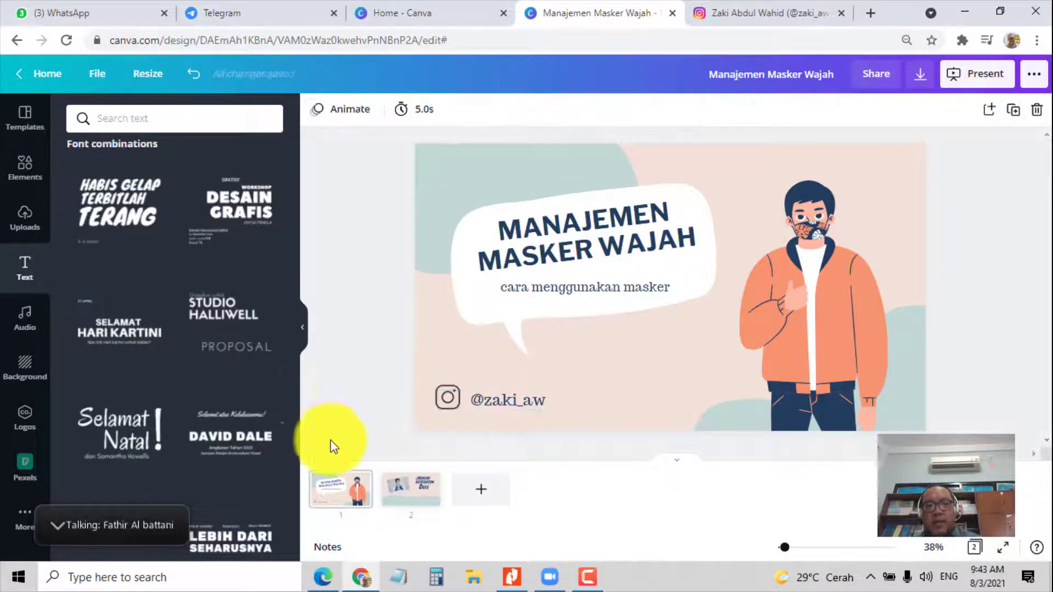
Add a third page and apply the template layout with the hand holding a green mask and the Sangat penting untuk mengetahui text
left_click(476, 500)
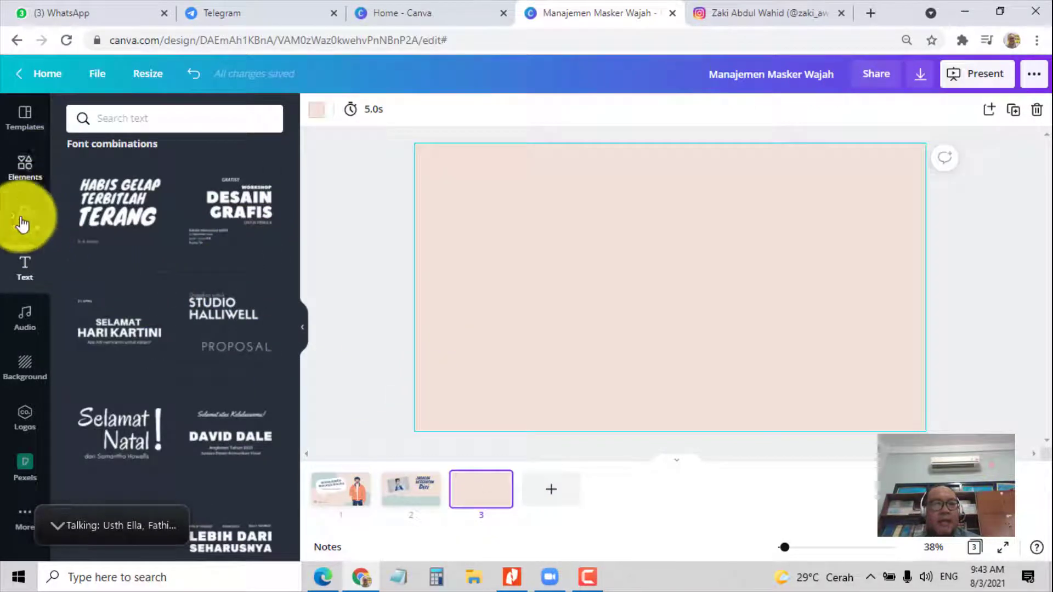
left_click(25, 116)
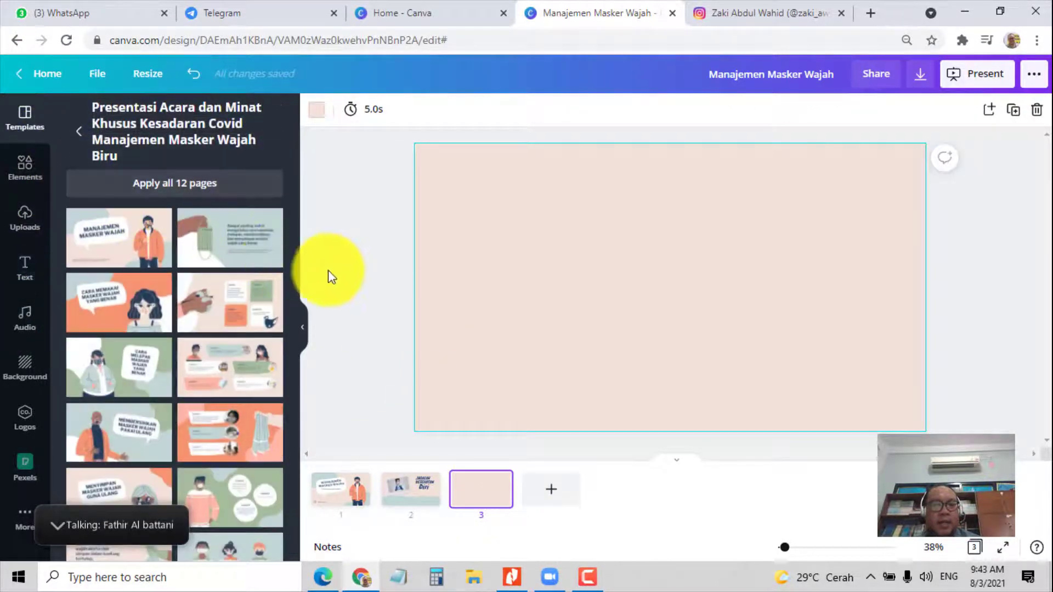
scroll(244, 331, "down", 1)
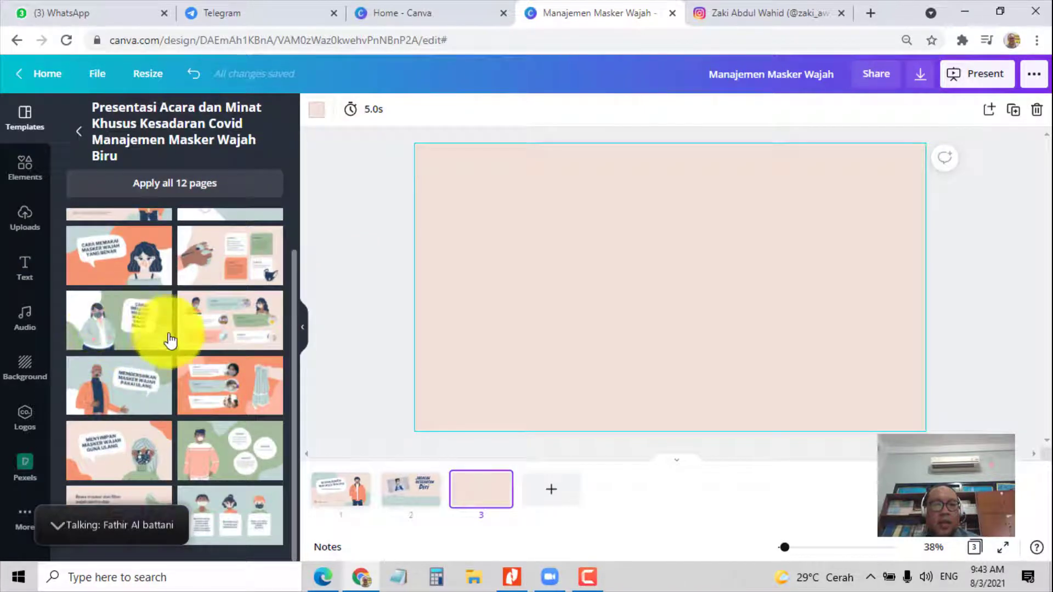
scroll(181, 345, "up", 1)
left_click(231, 256)
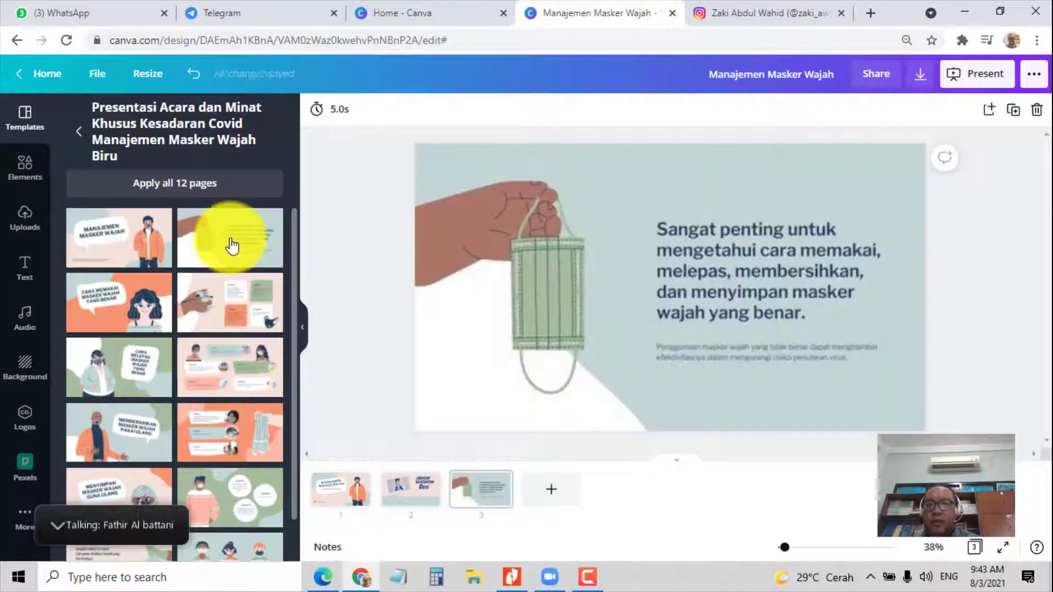
Look over the text on page 3 and review pages 1 and 2 of the presentation
left_click(776, 282)
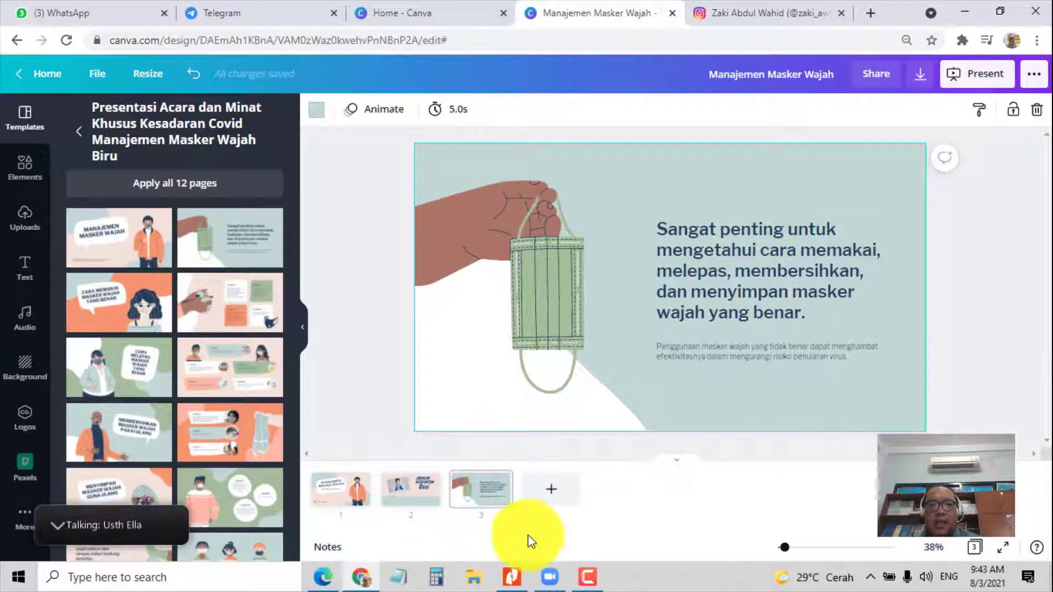
left_click(339, 501)
left_click(409, 494)
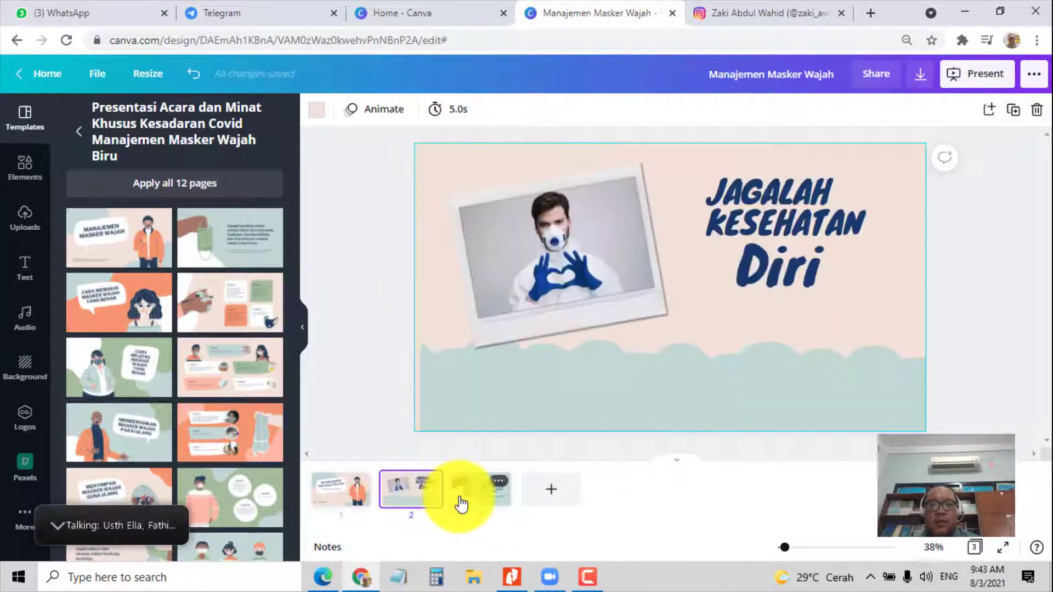
Review pages 1, 2 and 3 of the presentation one after another
left_click(462, 504)
left_click(341, 500)
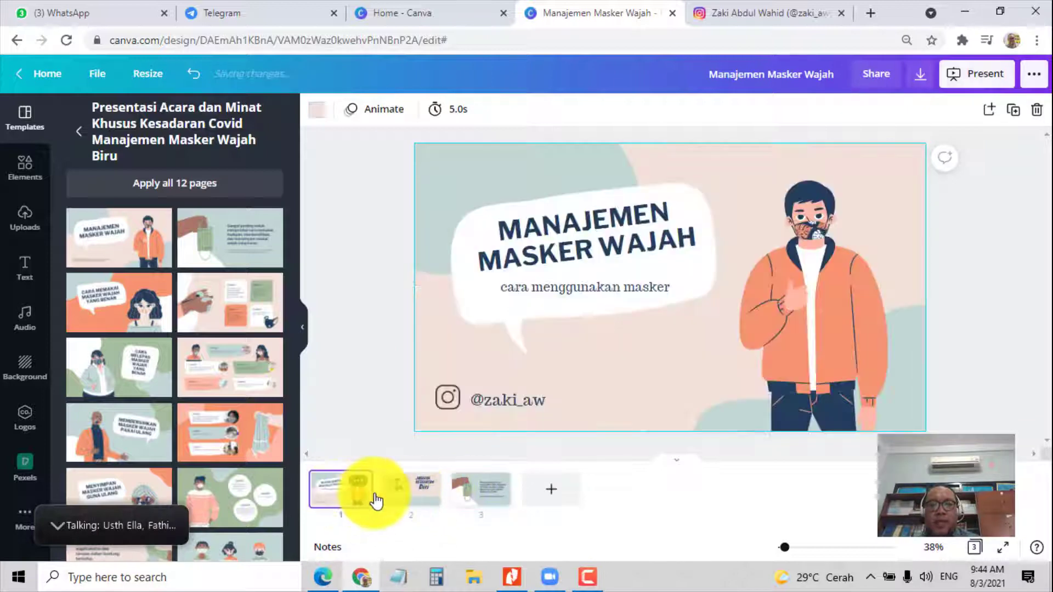
left_click(435, 503)
left_click(485, 502)
left_click(348, 497)
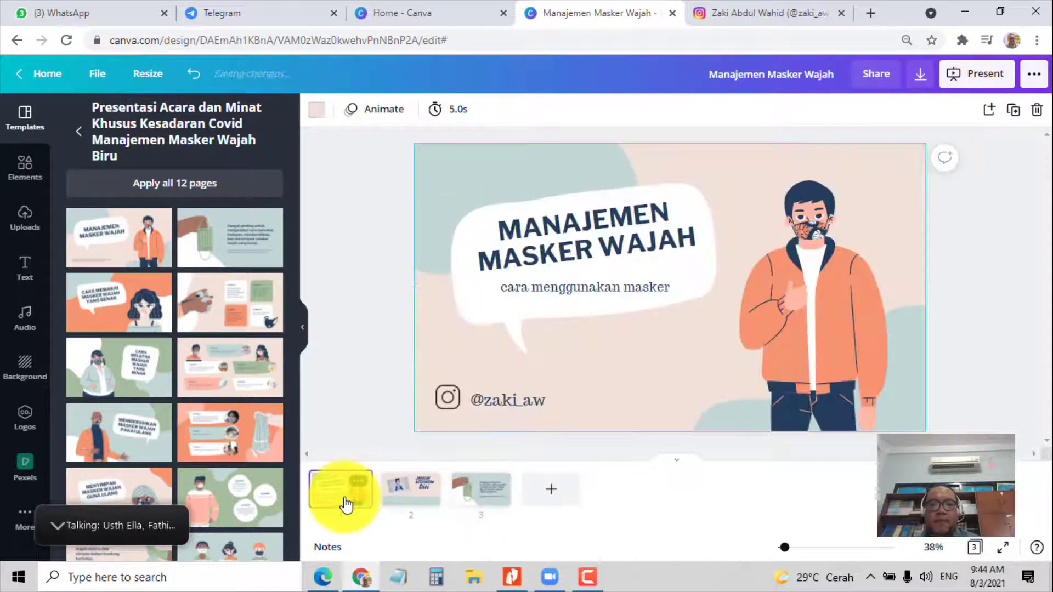
left_click(416, 500)
left_click(484, 504)
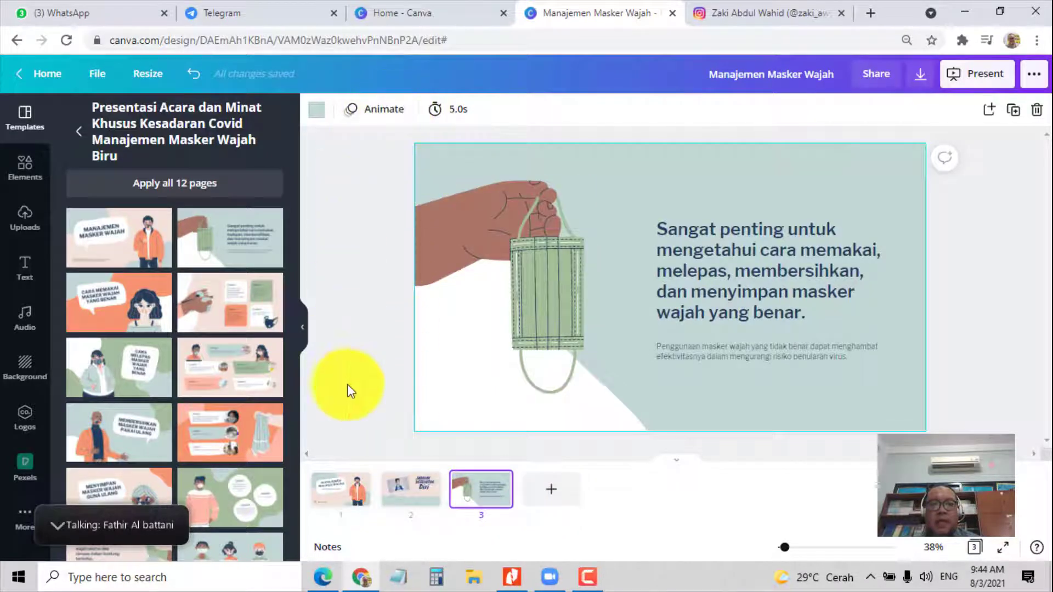
Apply the Pop page animation to page 1, the Manajemen Masker Wajah cover
left_click(330, 499)
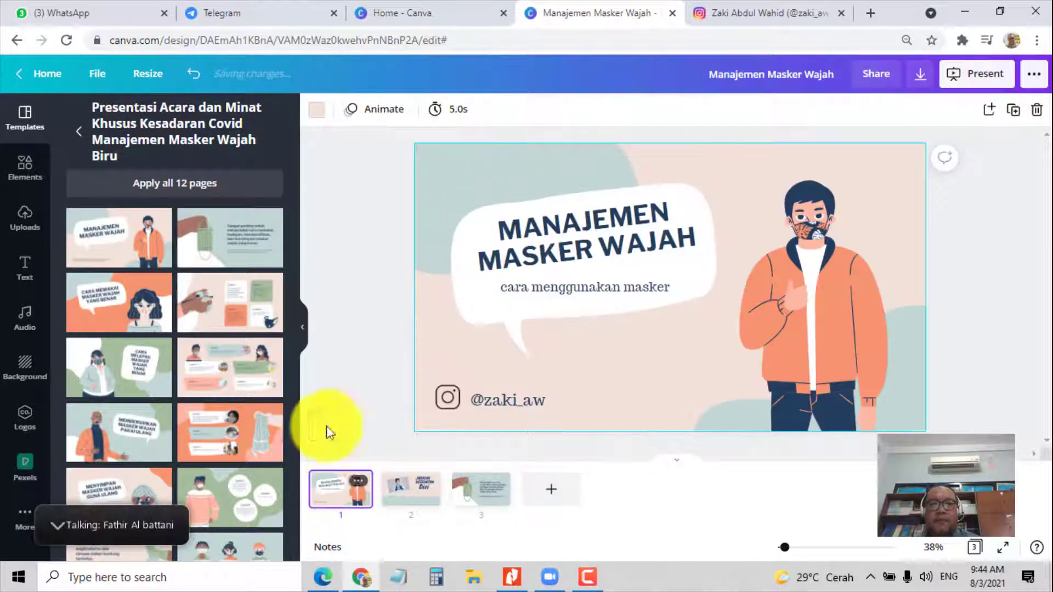
left_click(375, 115)
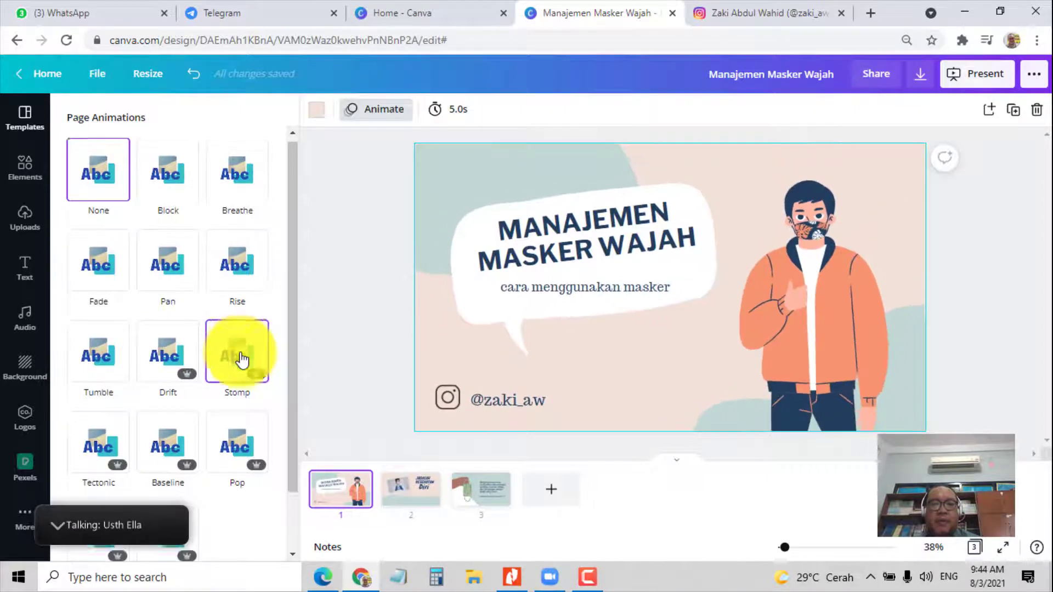
scroll(238, 362, "down", 1)
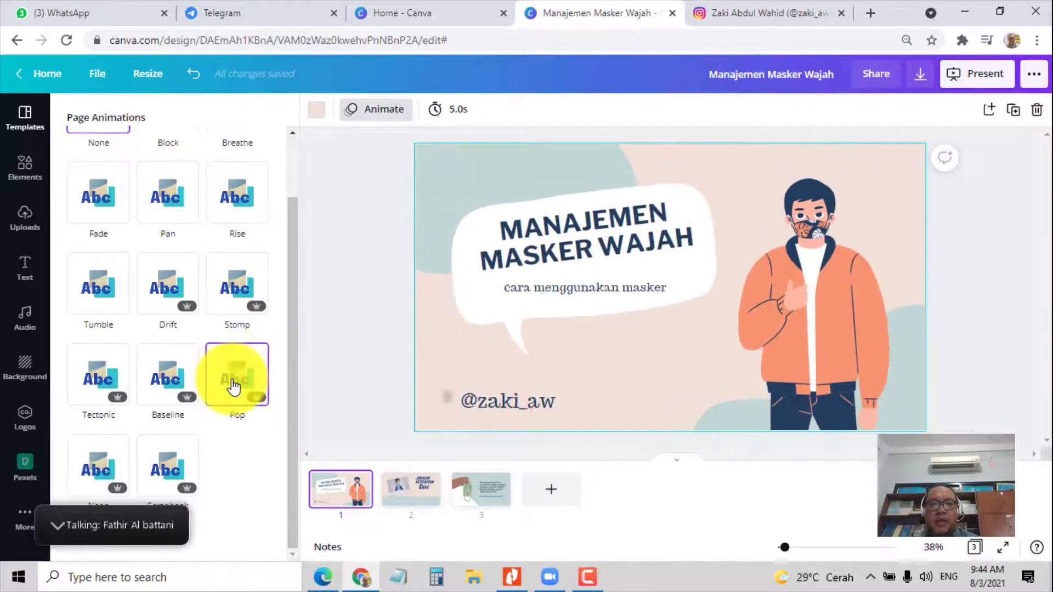
left_click(234, 386)
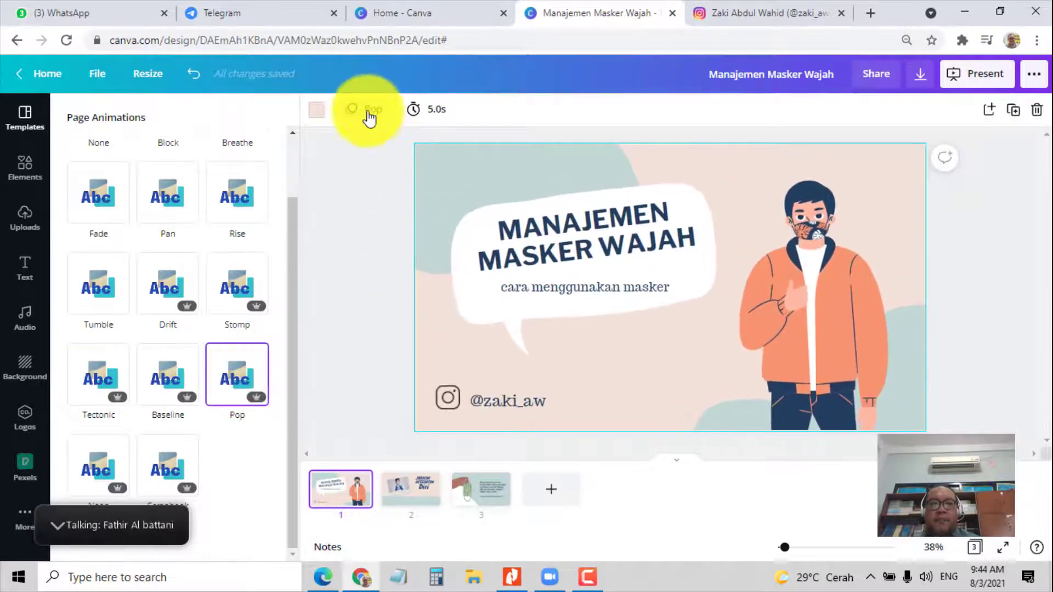
left_click(372, 110)
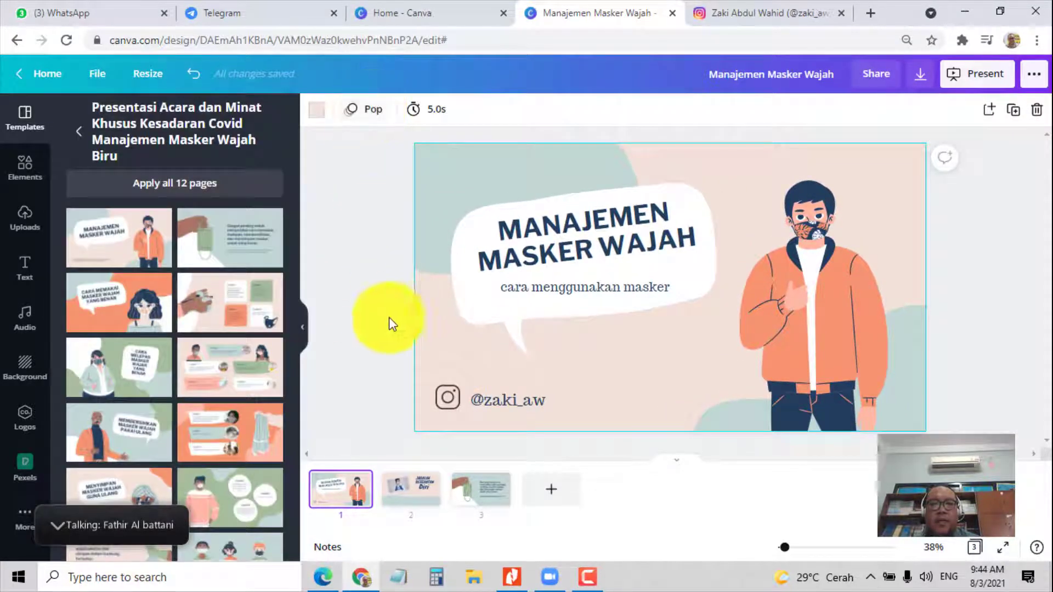
Apply the Baseline page animation to page 2 with the framed doctor photo
left_click(411, 497)
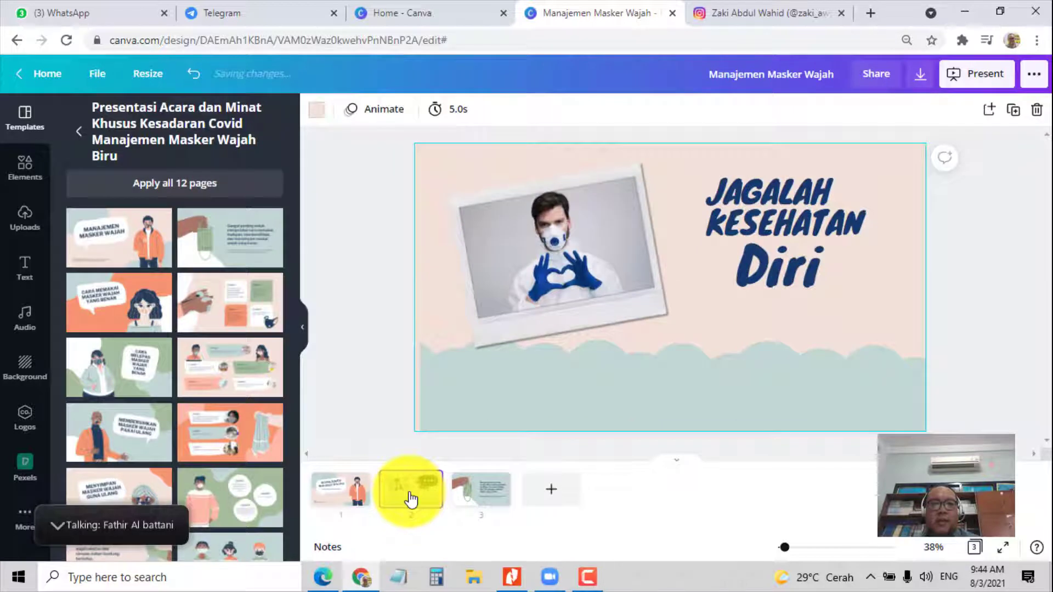
left_click(383, 115)
scroll(230, 400, "down", 3)
left_click(159, 404)
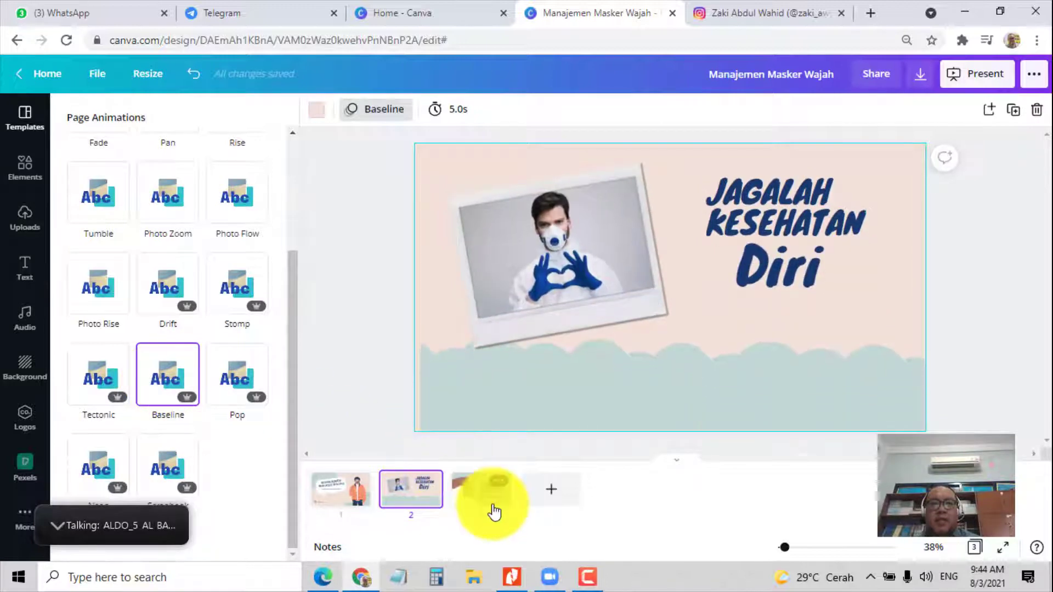
Apply the Tectonic page animation to page 3 with the hand holding the green mask
left_click(491, 507)
left_click(397, 119)
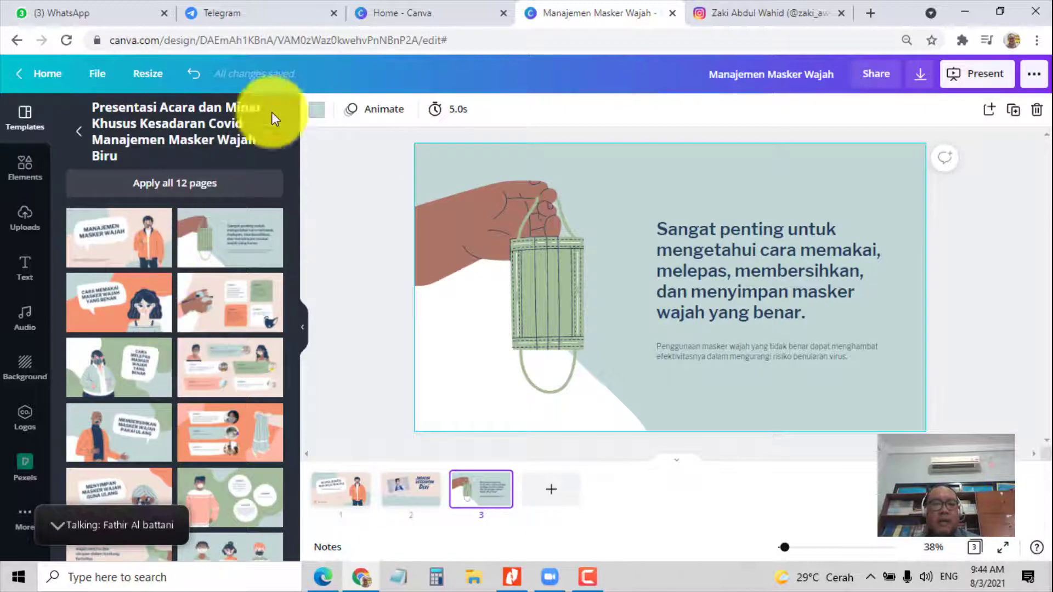
left_click(377, 109)
scroll(141, 385, "down", 2)
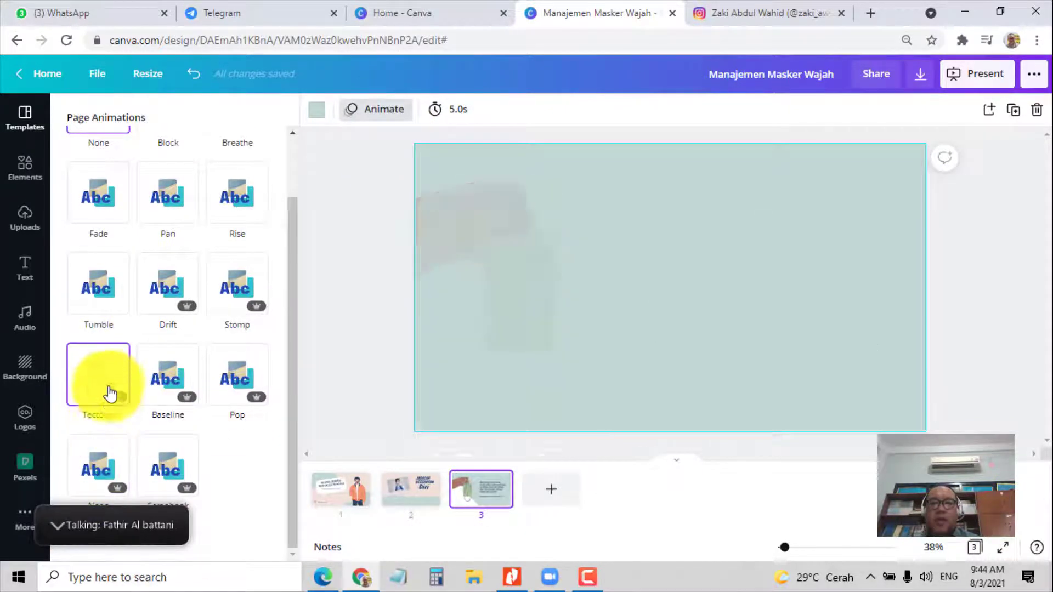
left_click(112, 385)
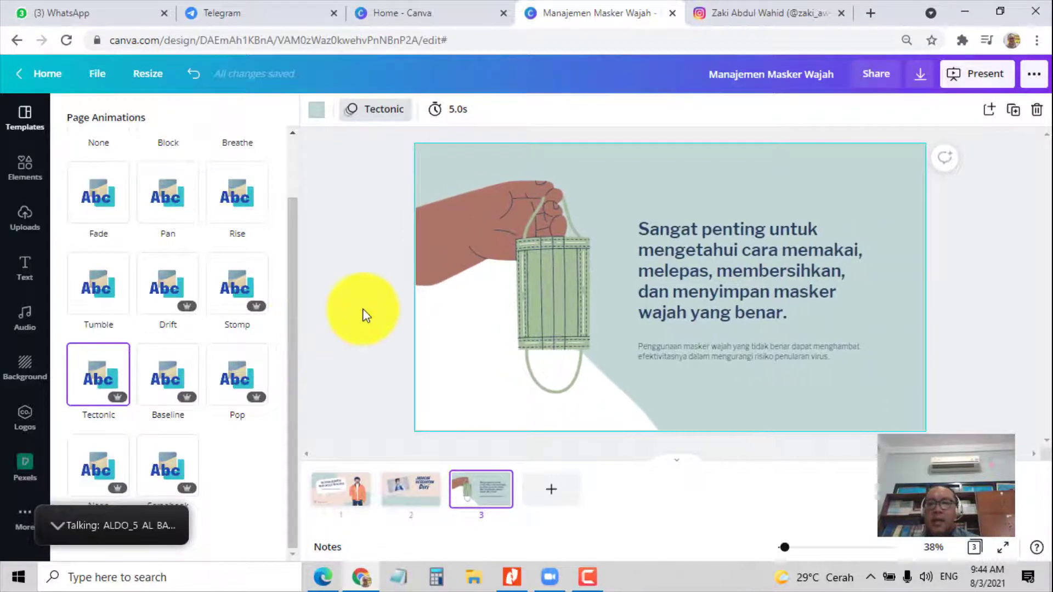
Look over the presentation types, play the slides from page 1 through page 3 in Standard mode, and leave full screen
left_click(323, 467)
left_click(332, 488)
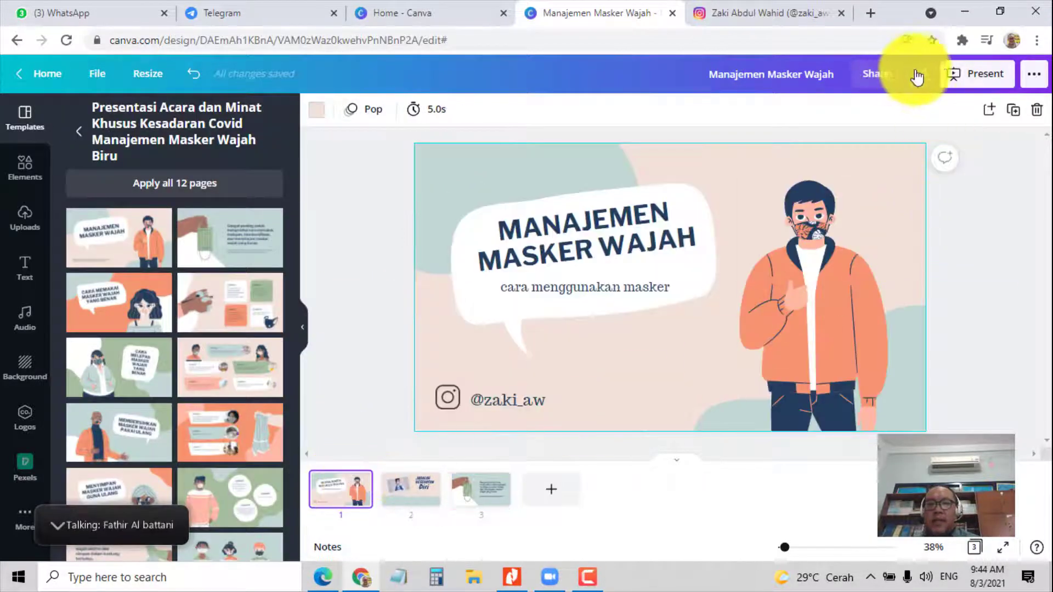
left_click(986, 75)
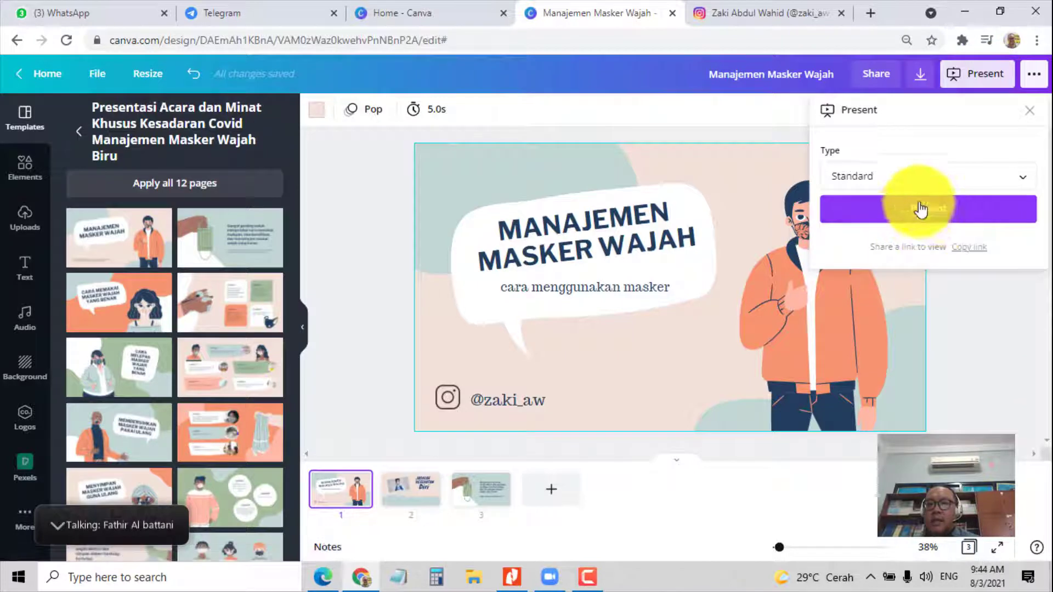
left_click(873, 178)
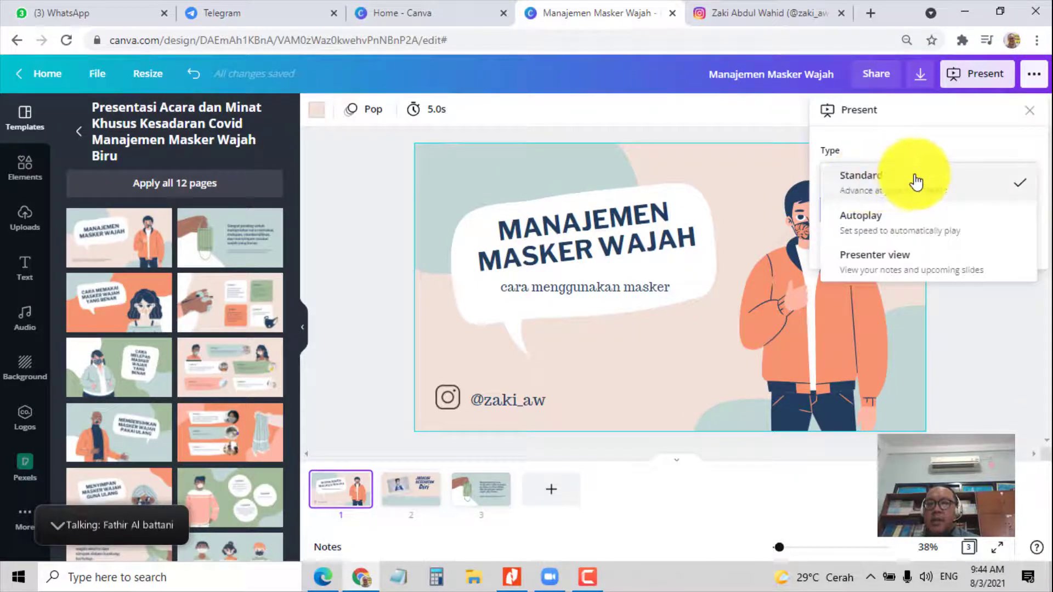
left_click(872, 184)
left_click(880, 188)
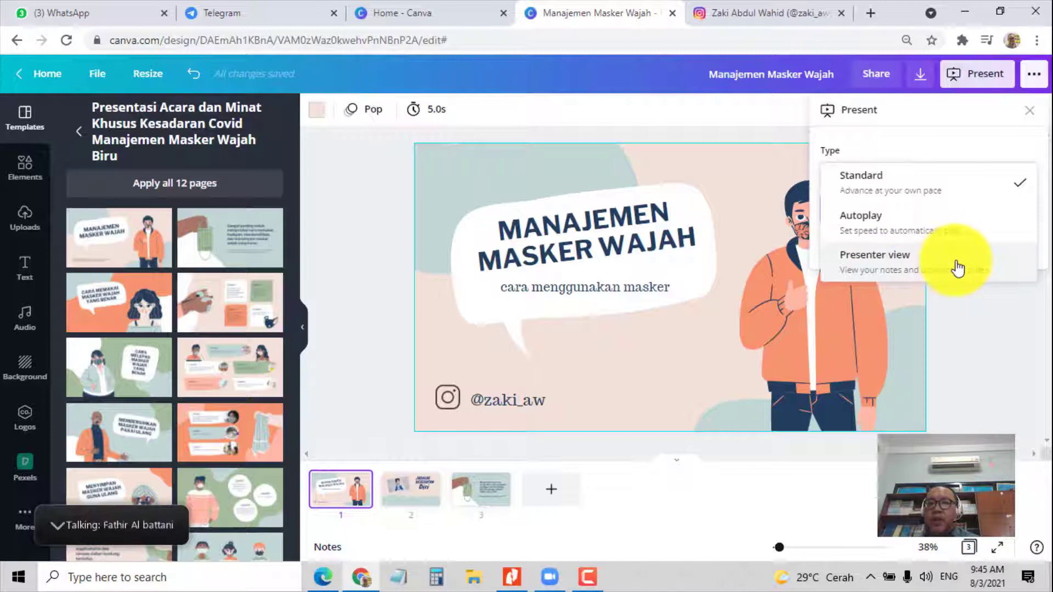
left_click(940, 197)
left_click(933, 219)
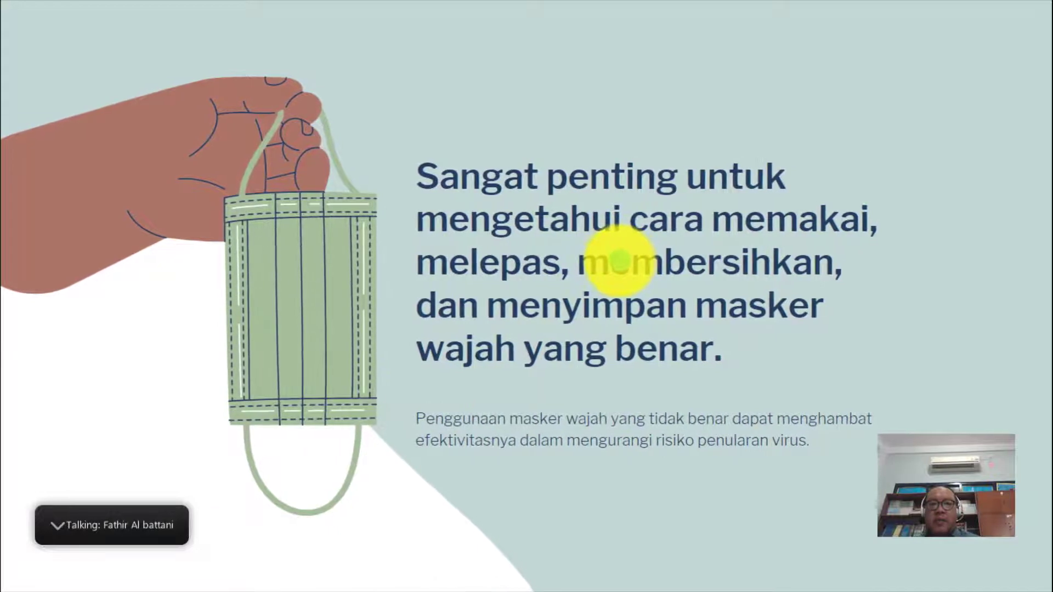
key("Escape")
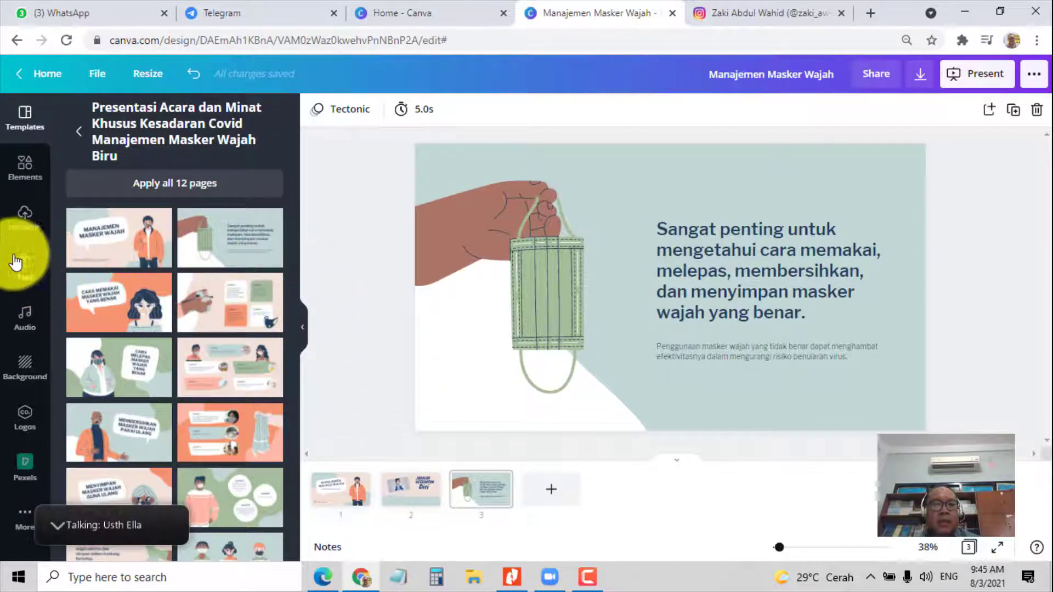
Add the recently used audio track Pine to the presentation, starting from page 1
left_click(22, 317)
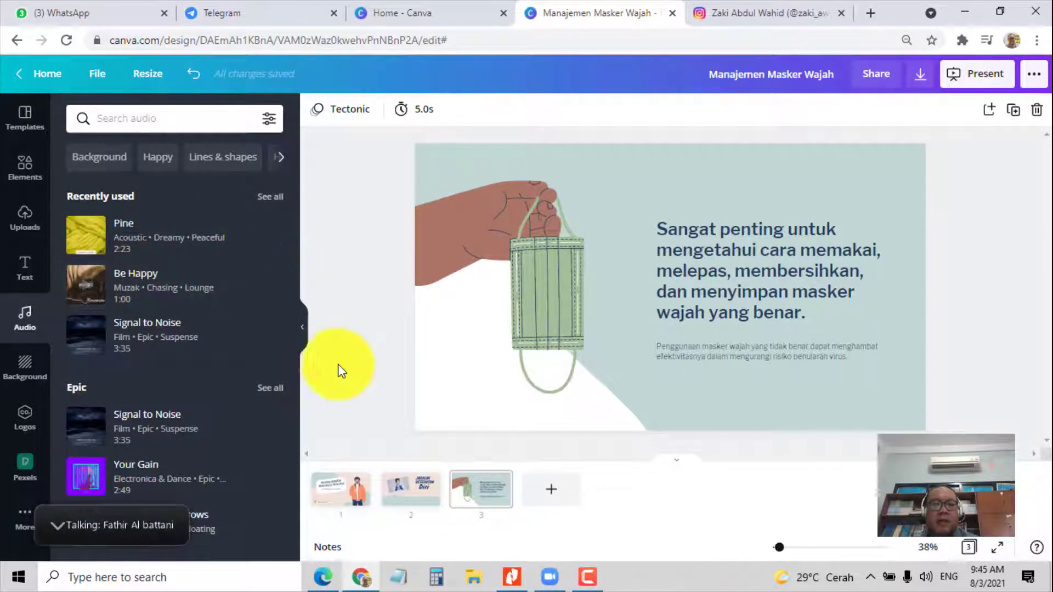
left_click(319, 475)
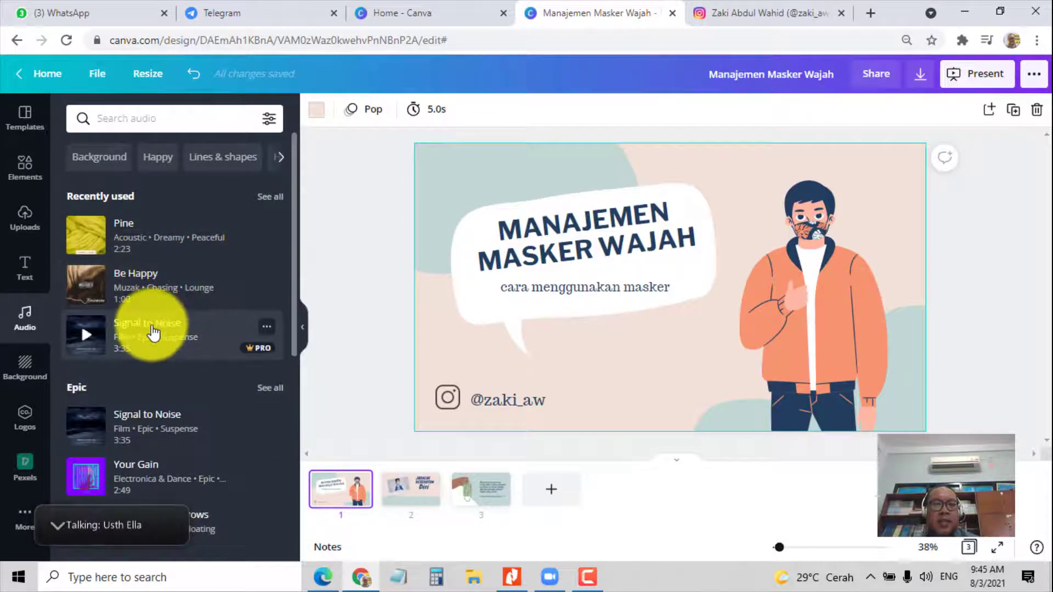
left_click(174, 243)
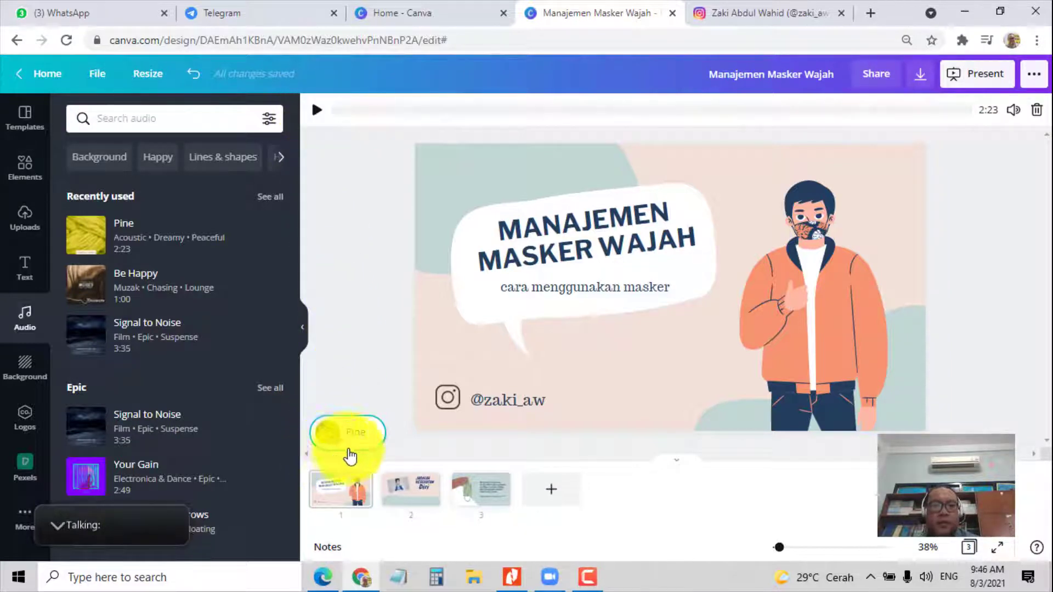
Play the Pine track and examine from page 2 which part of its waveform the presentation uses
left_click(317, 111)
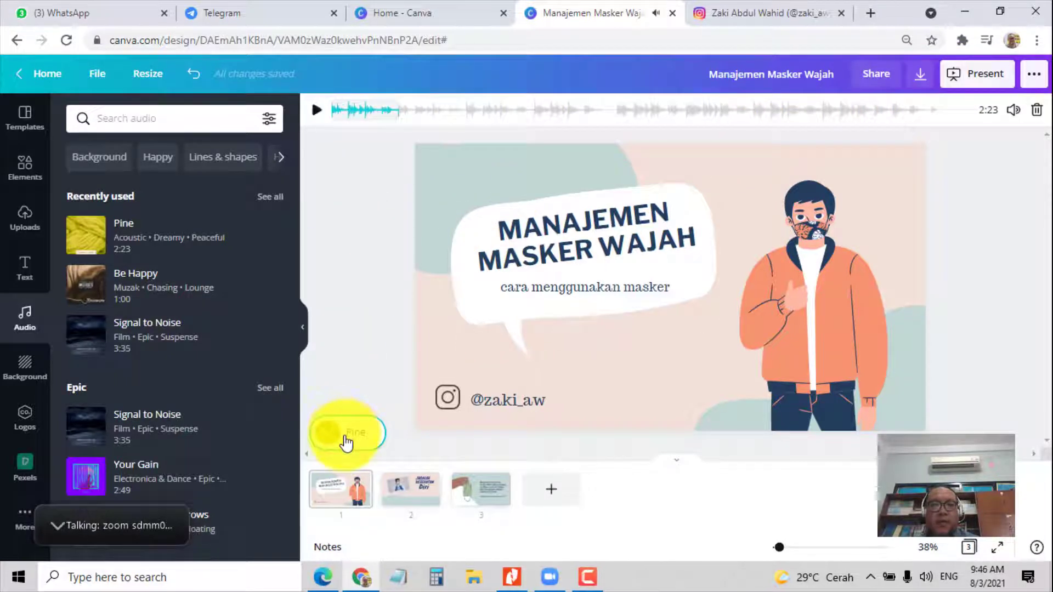
left_click(407, 497)
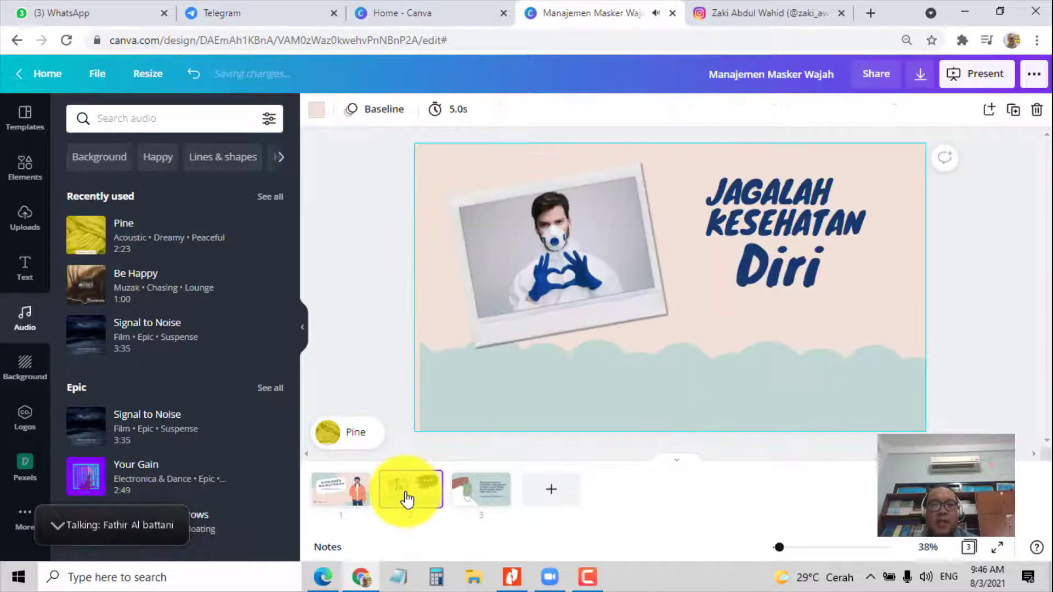
left_click(348, 433)
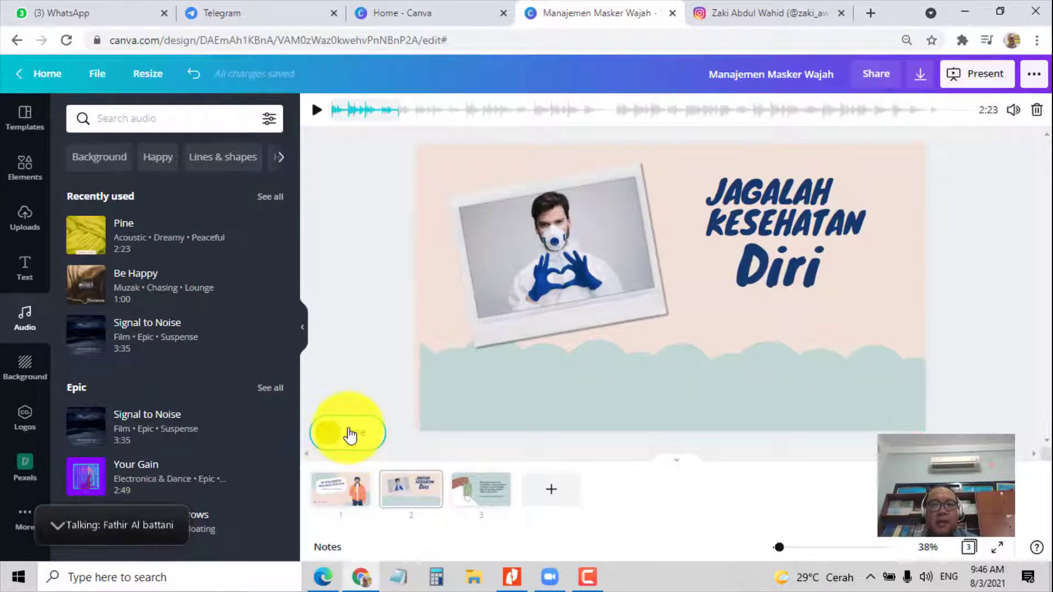
left_click_drag(377, 107, 357, 470)
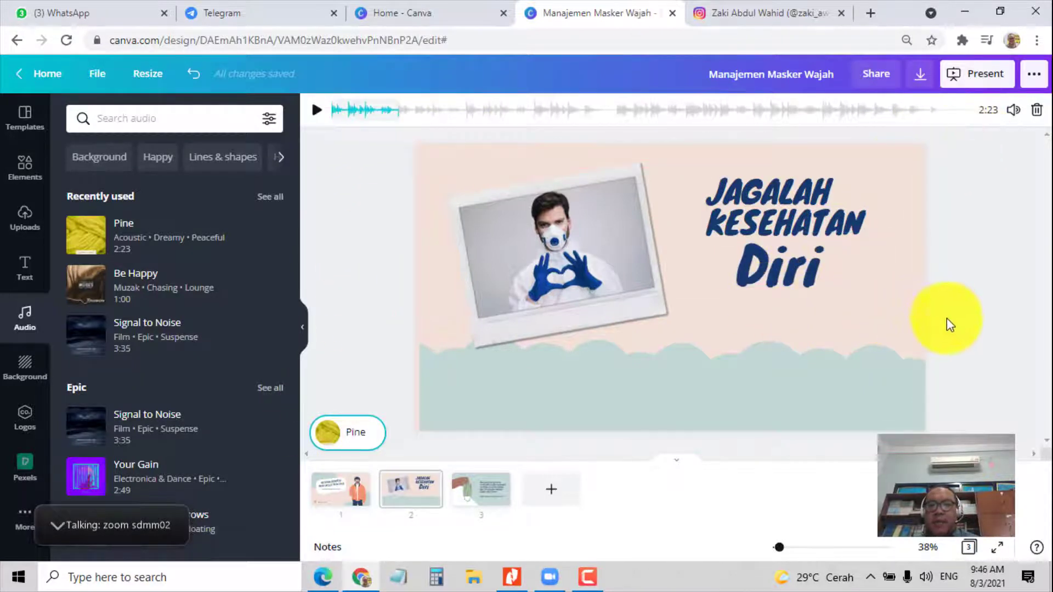
Set the timing of page 1 to 8 seconds
left_click(328, 500)
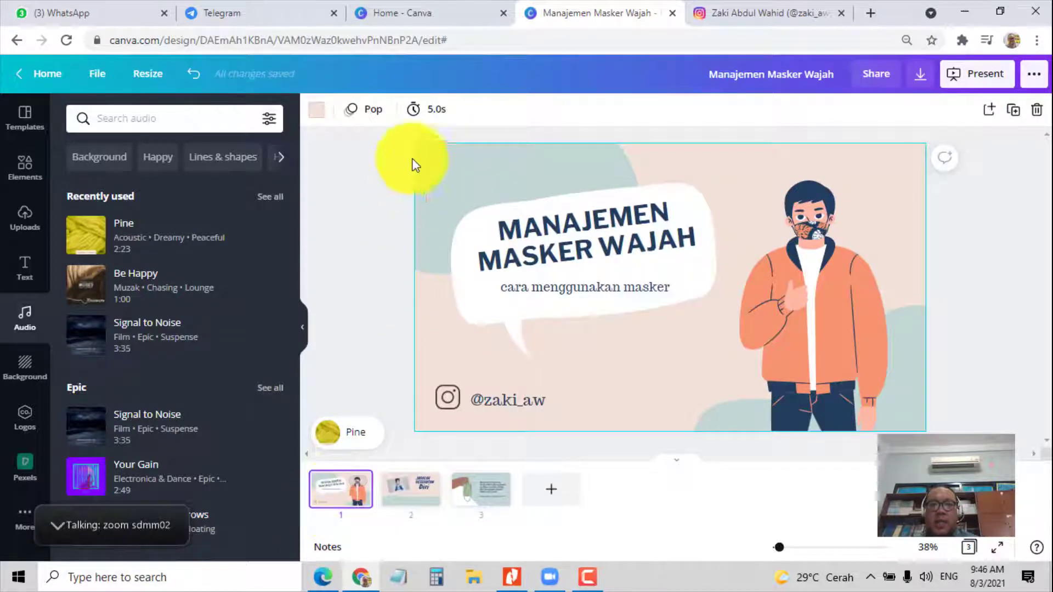
left_click(429, 110)
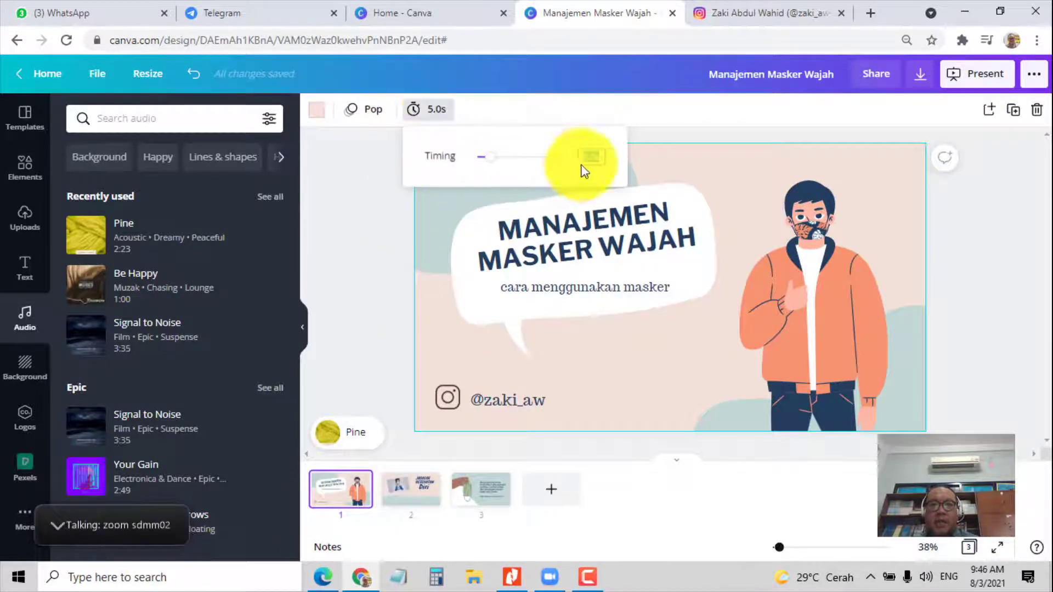
left_click(591, 156)
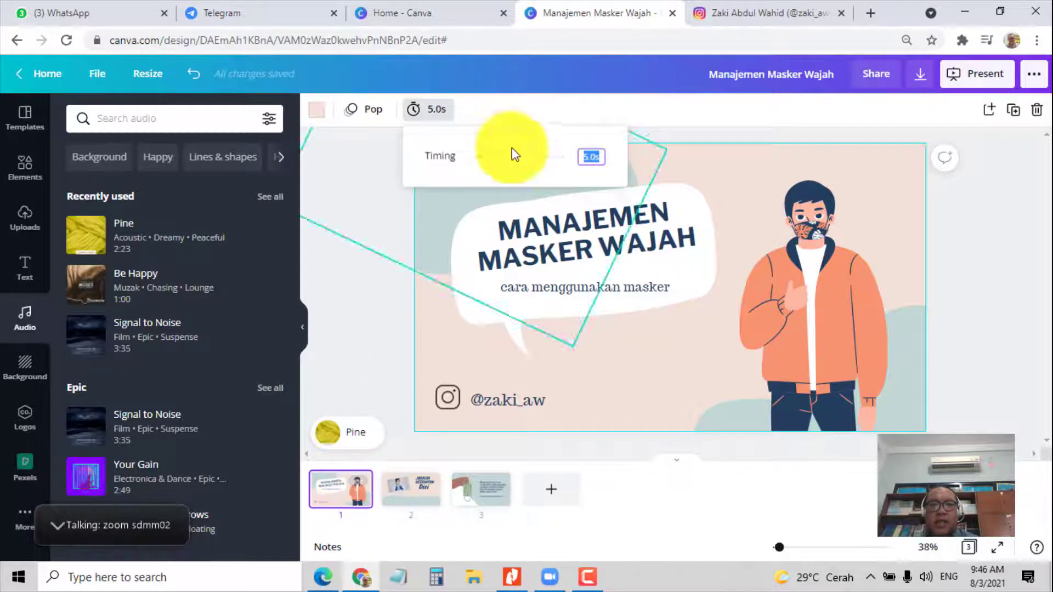
left_click(592, 158)
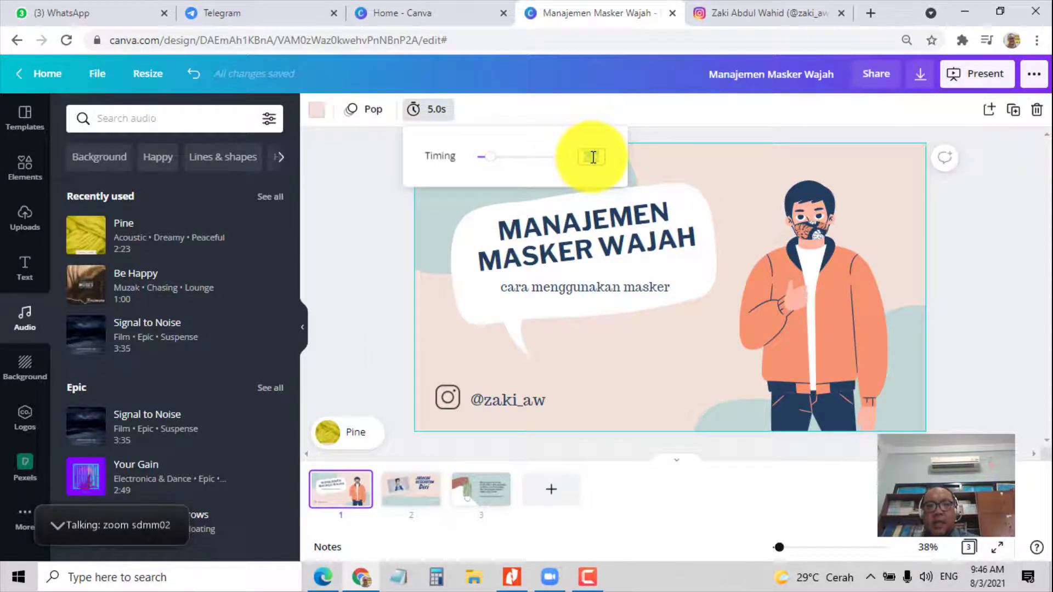
type("8")
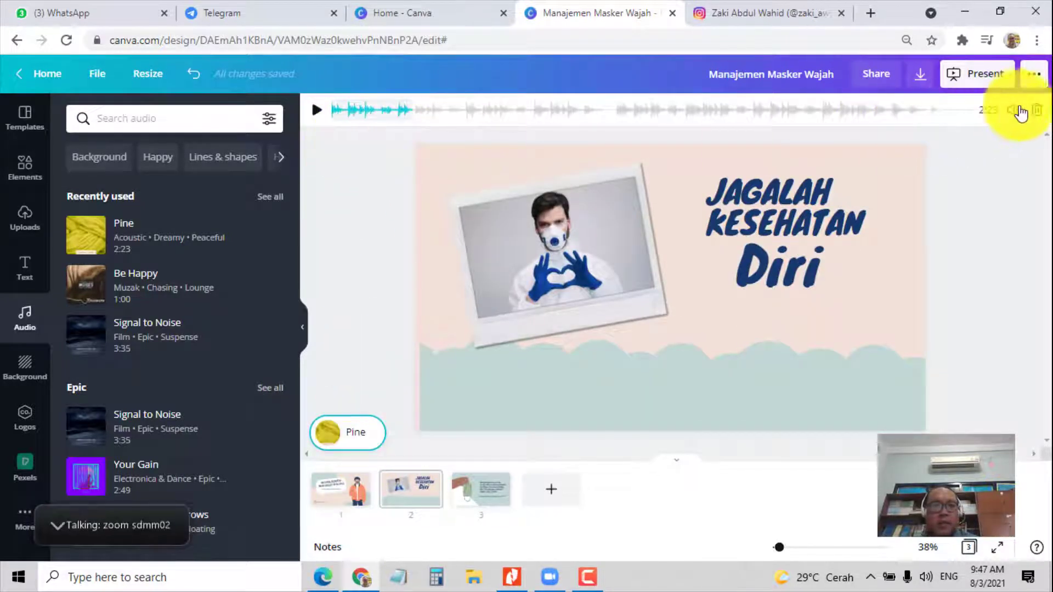
Remove the Pine track and add Signal to Noise as the presentation's audio instead
left_click(1036, 112)
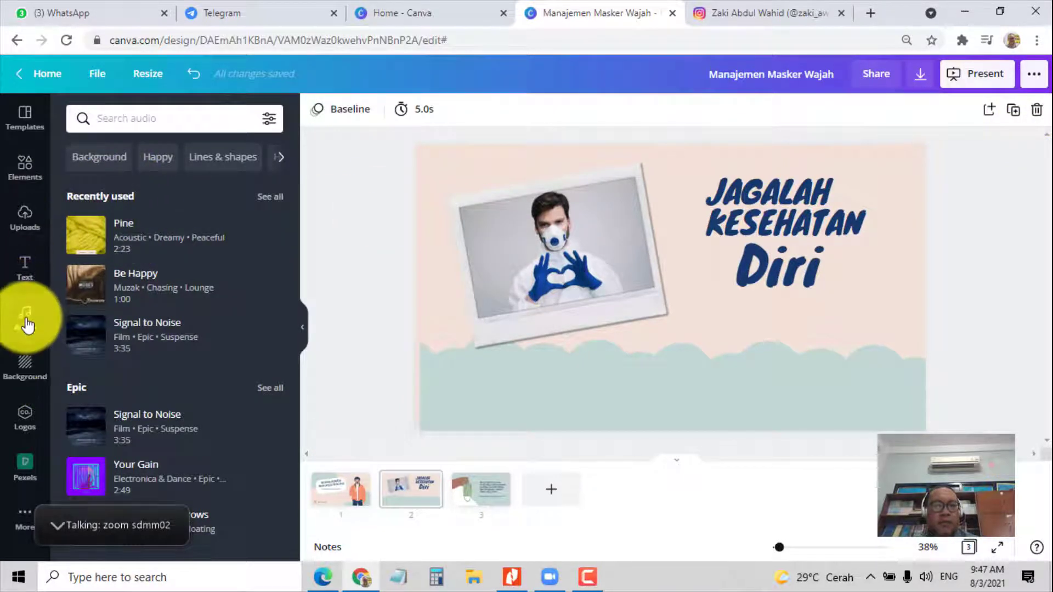
scroll(198, 293, "down", 8)
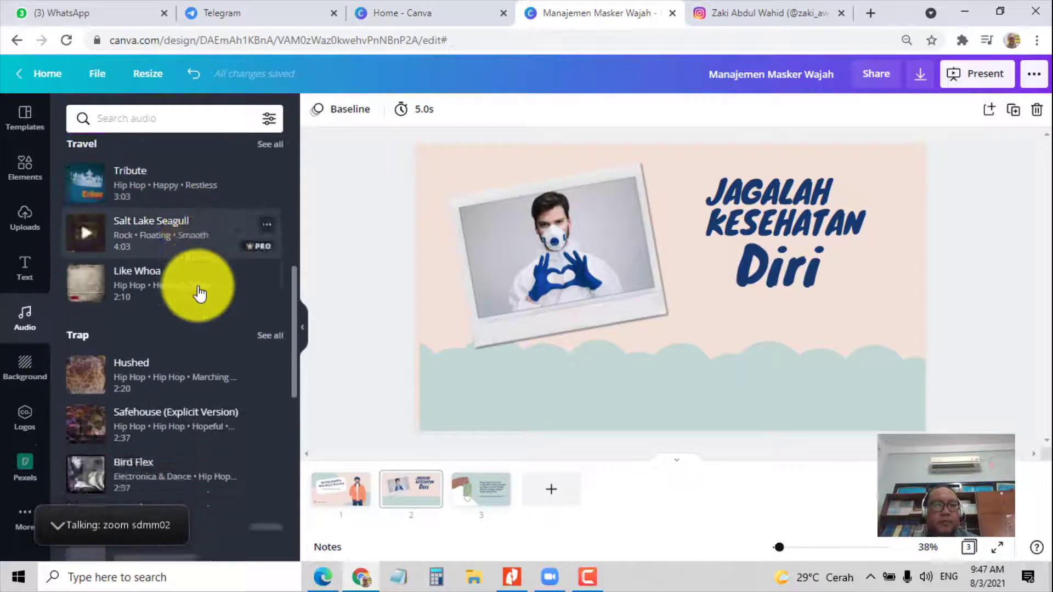
scroll(199, 291, "up", 7)
scroll(197, 285, "up", 1)
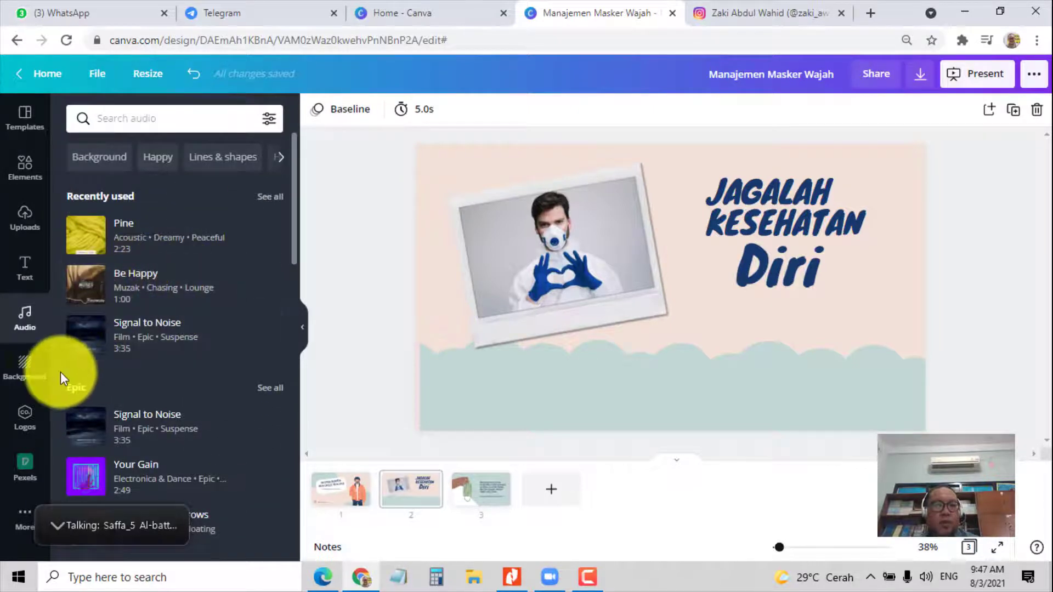
left_click(165, 338)
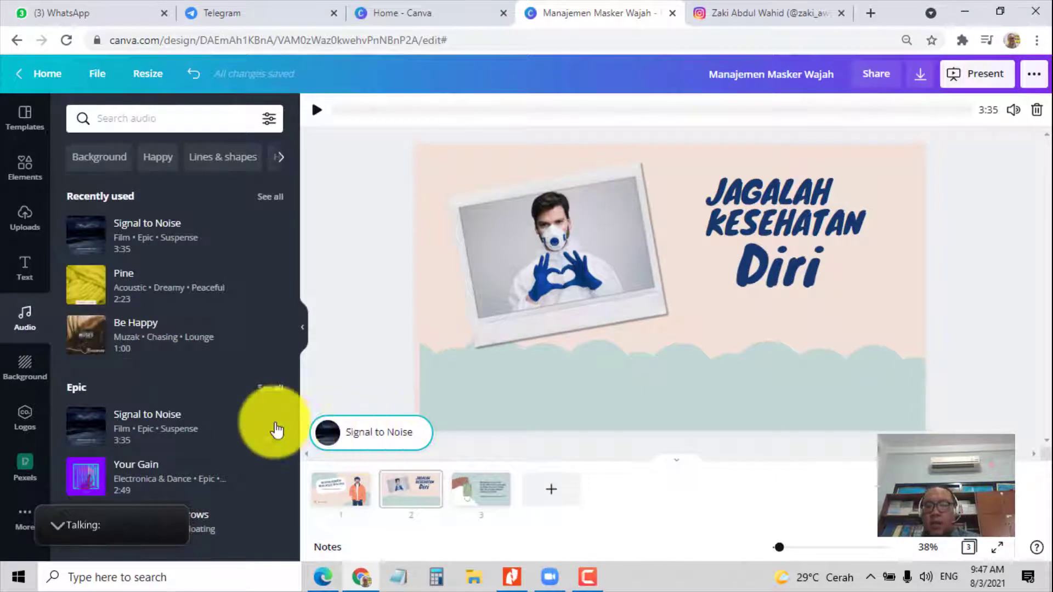
Remove the Signal to Noise track and add the uploaded Oh My - Patrick Patrikios.mp3 as the presentation's audio
left_click(365, 419)
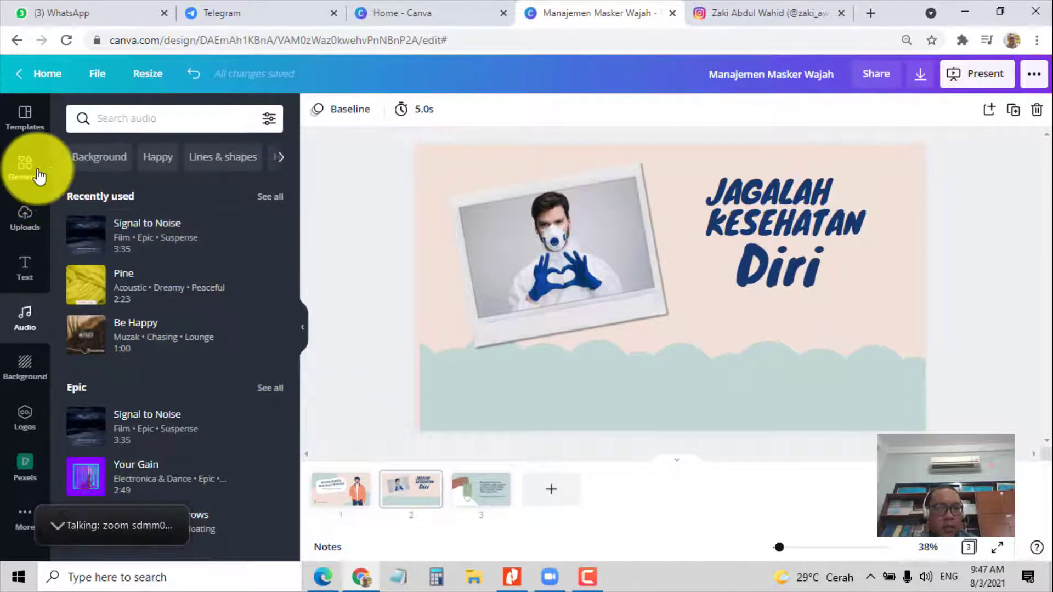
left_click(26, 219)
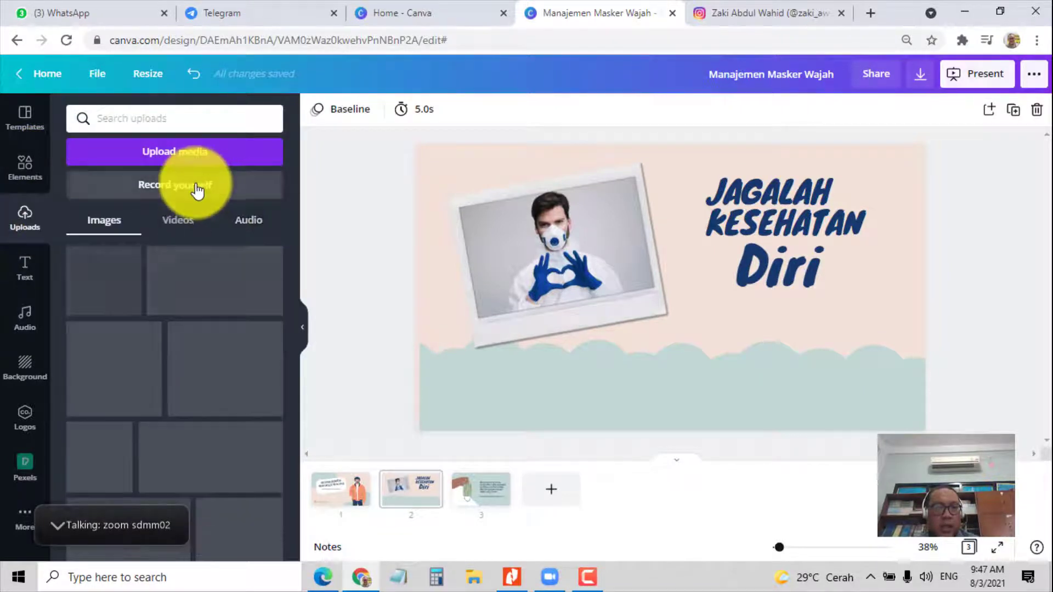
left_click(241, 221)
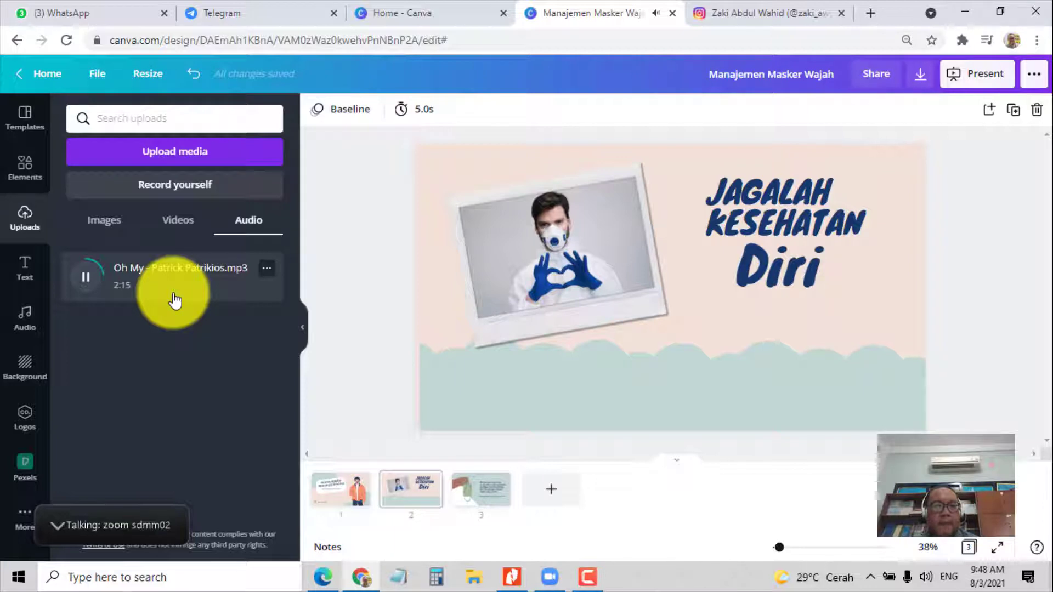
left_click(213, 295)
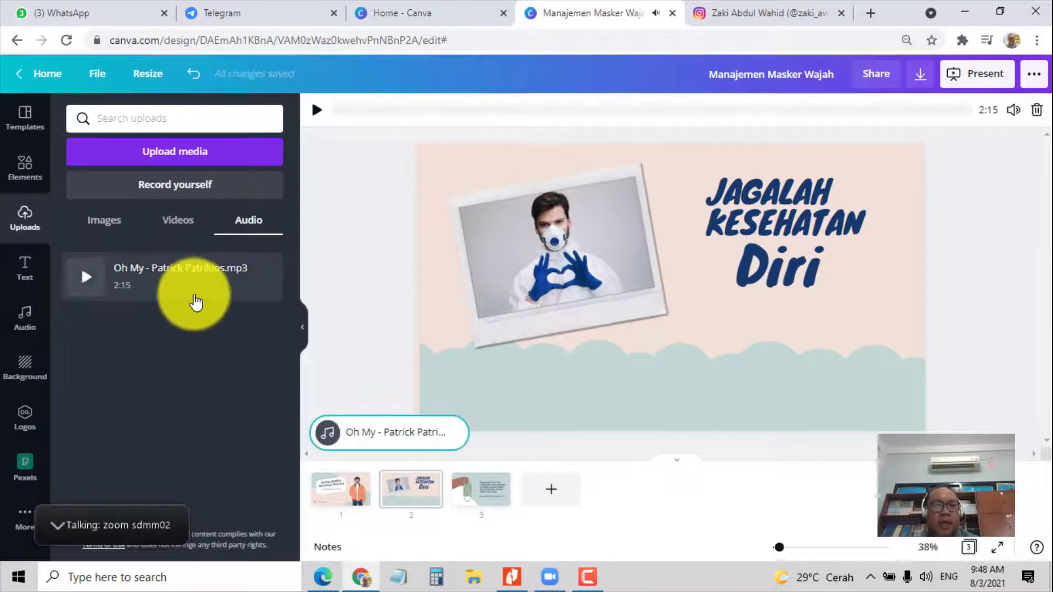
Search the device's Downloads folder for *.mp3 files and upload Lazy Walk - Cheel.mp3 to the design's audio uploads
left_click(183, 163)
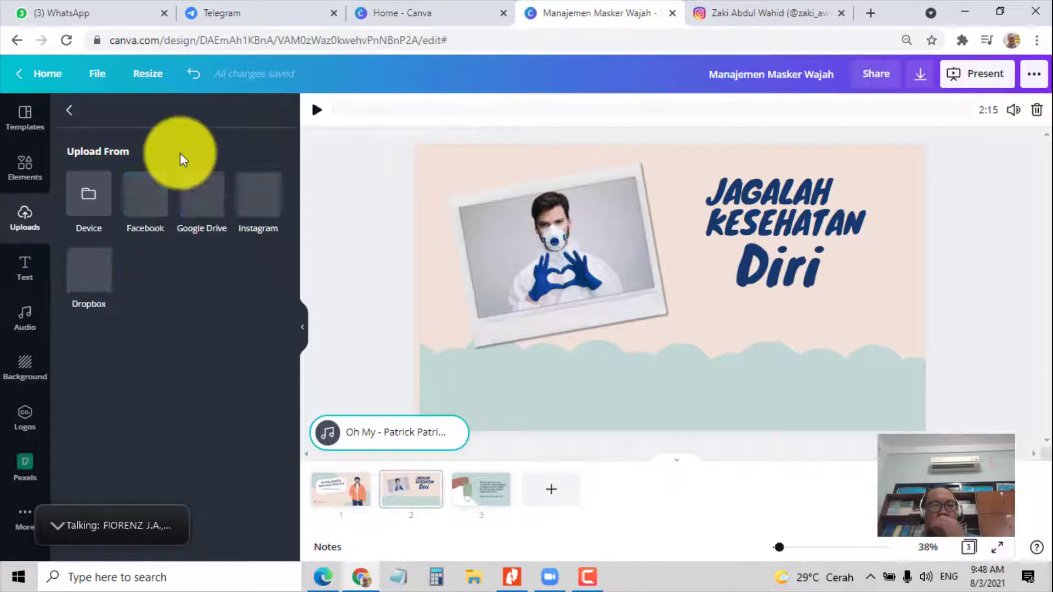
left_click(69, 110)
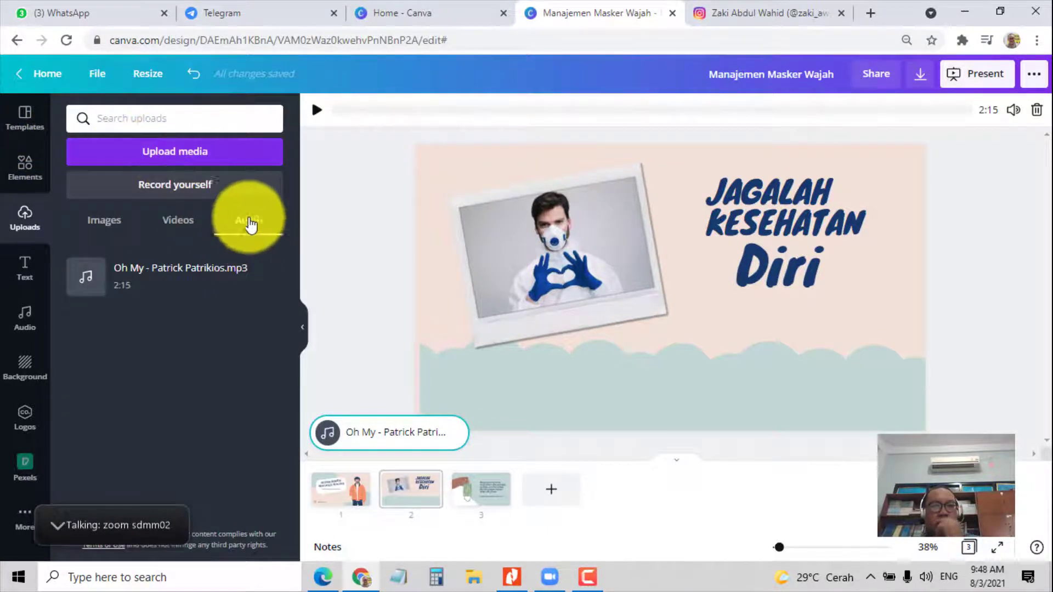
left_click(187, 155)
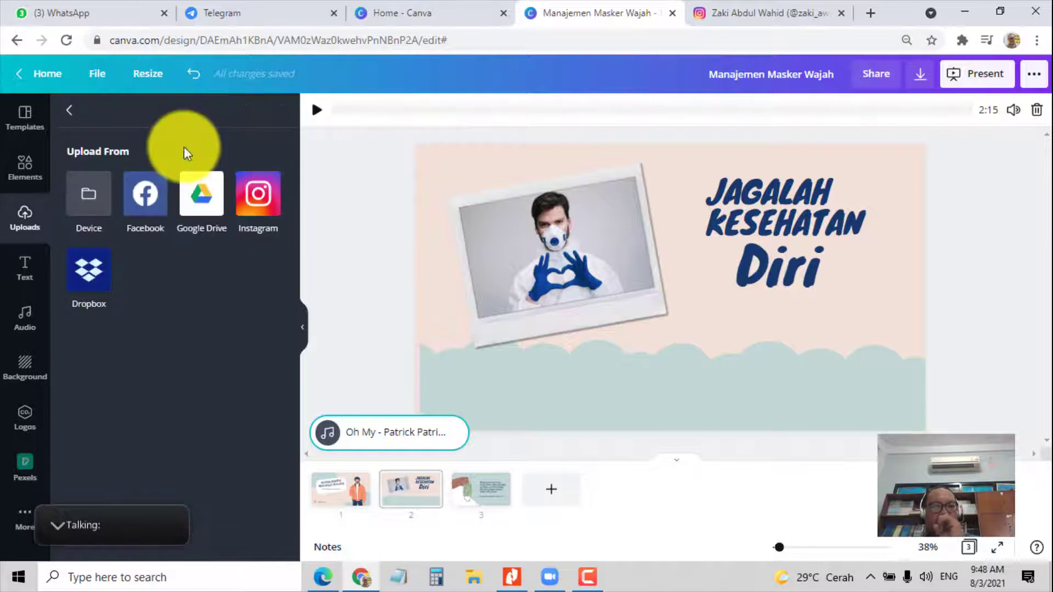
left_click(96, 197)
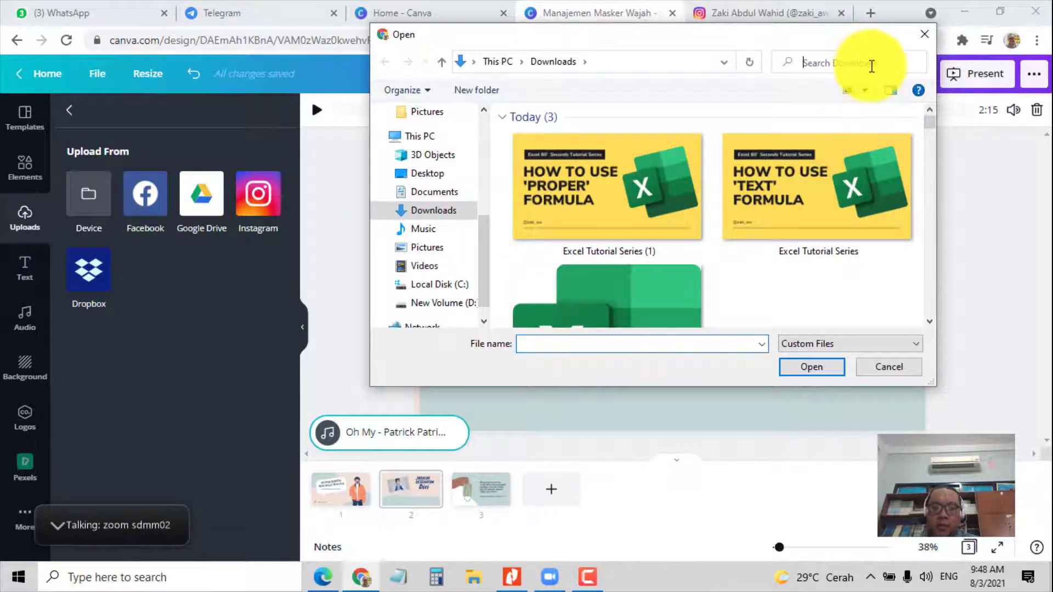
type("*")
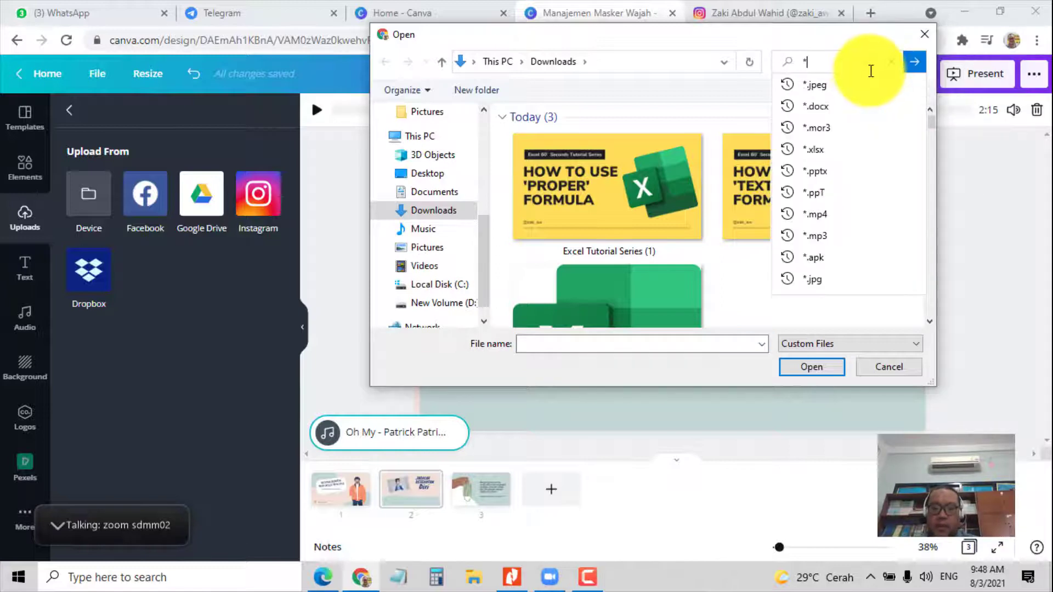
type(".m")
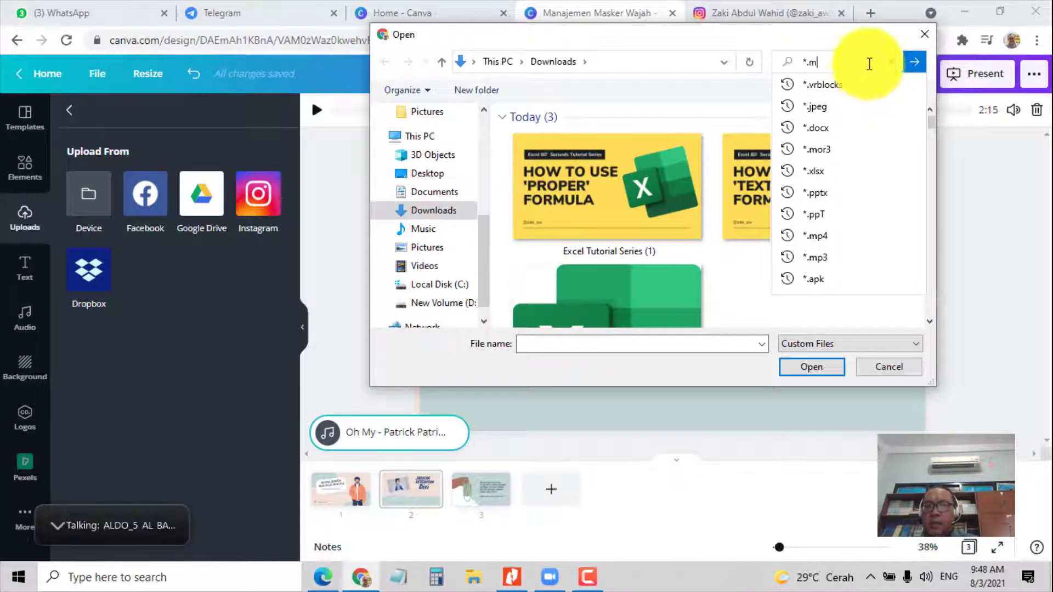
type("p3")
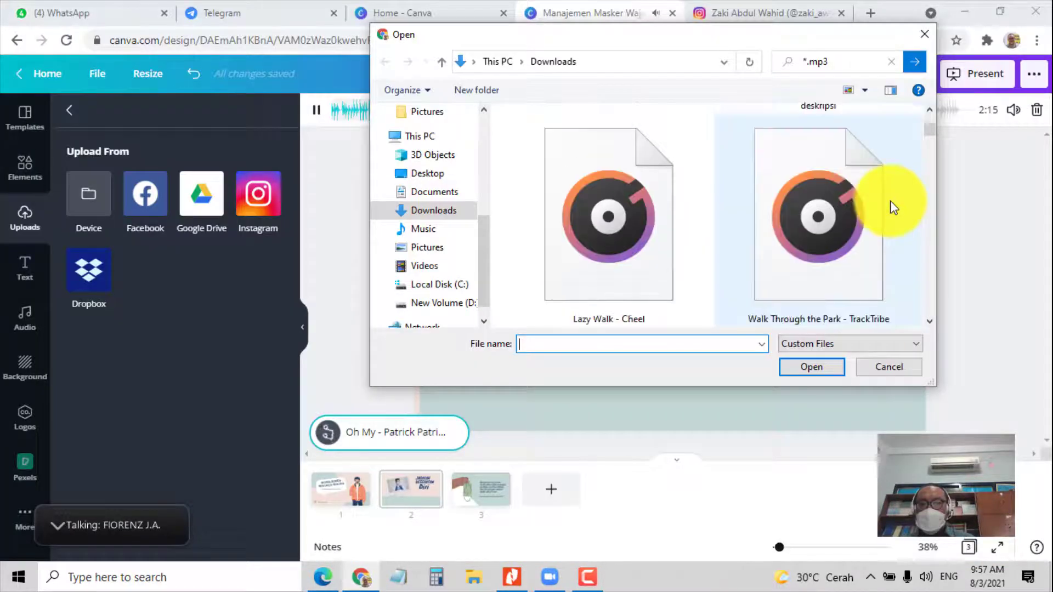
left_click(604, 245)
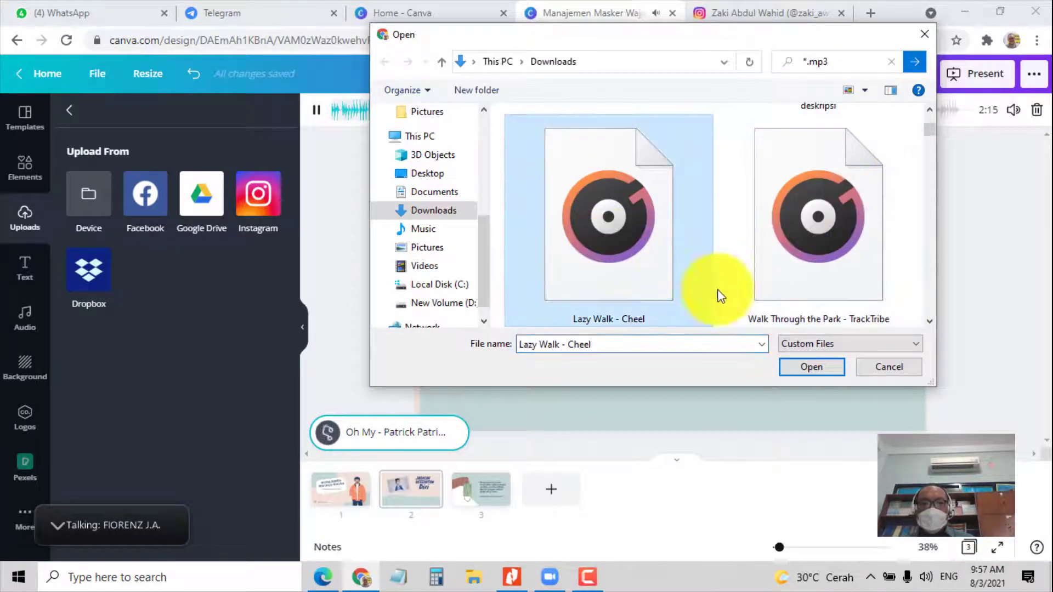
left_click(816, 367)
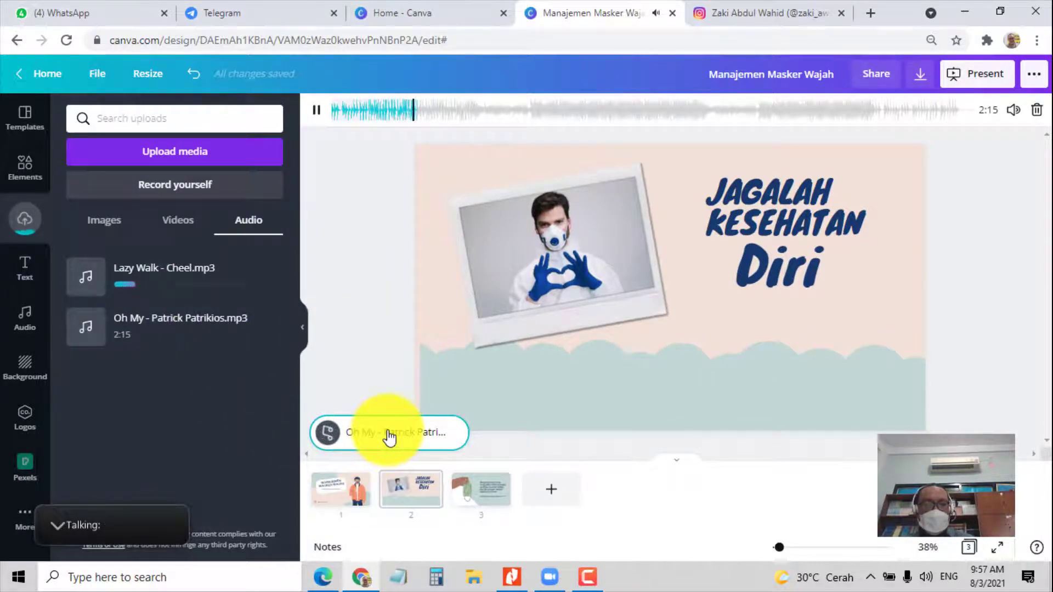
Replace the Oh My track with the uploaded Lazy Walk - Cheel.mp3 as the presentation's audio, previewing the new track first
key("Delete")
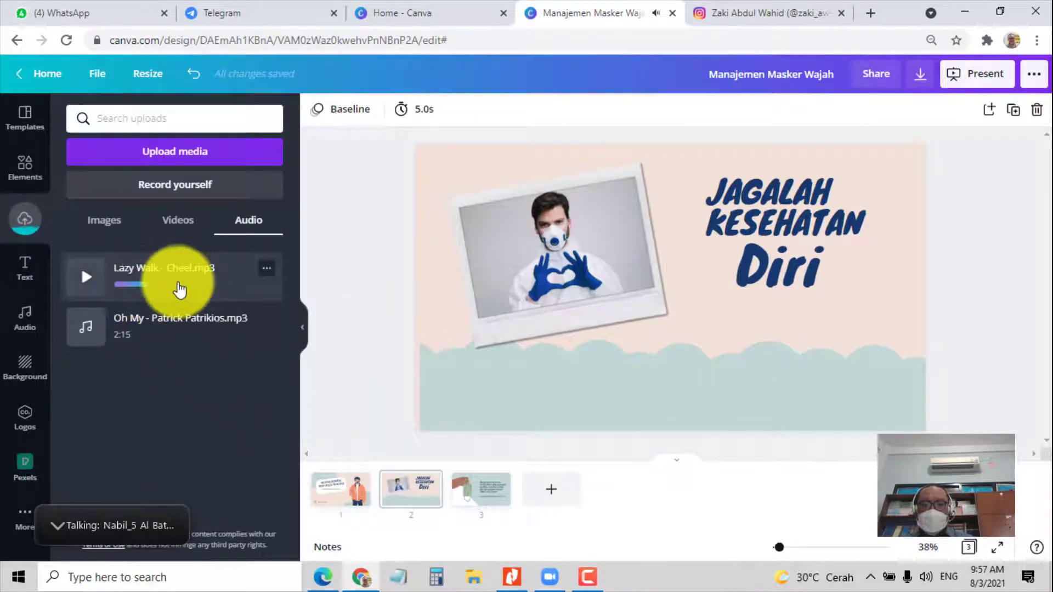
left_click(588, 577)
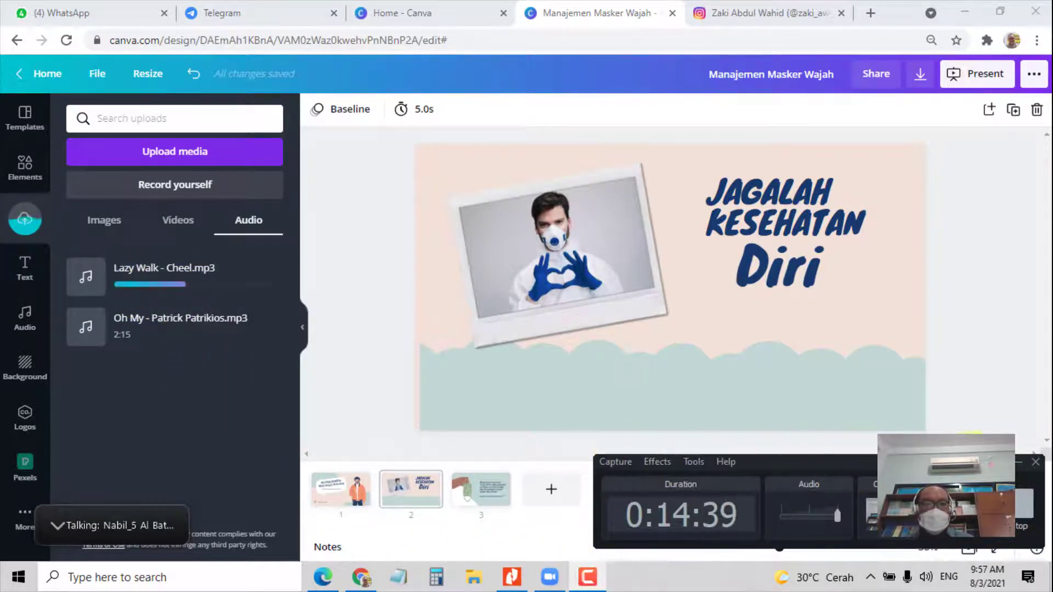
left_click(1019, 463)
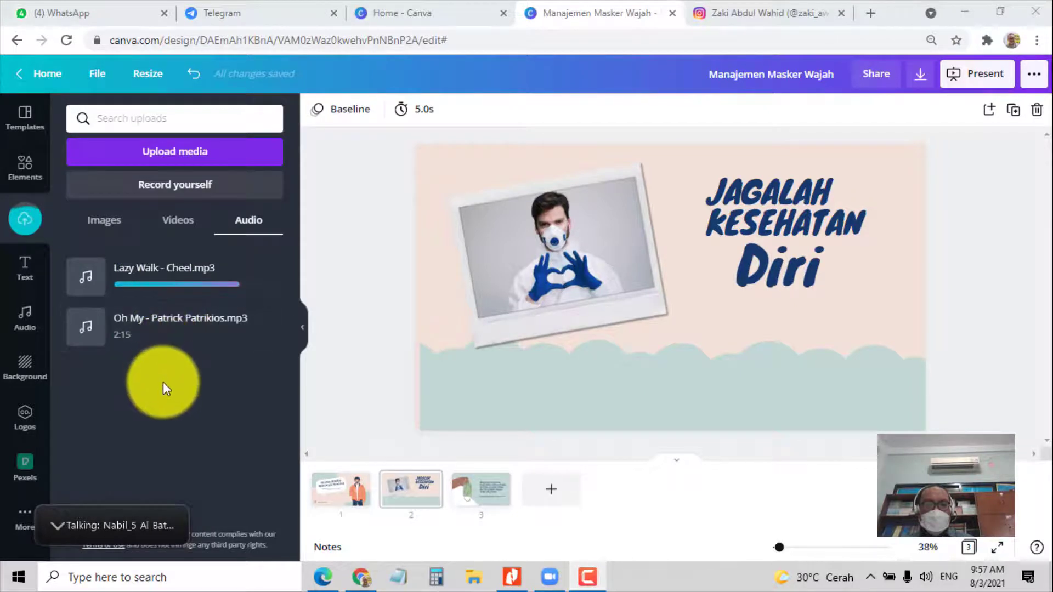
left_click(85, 280)
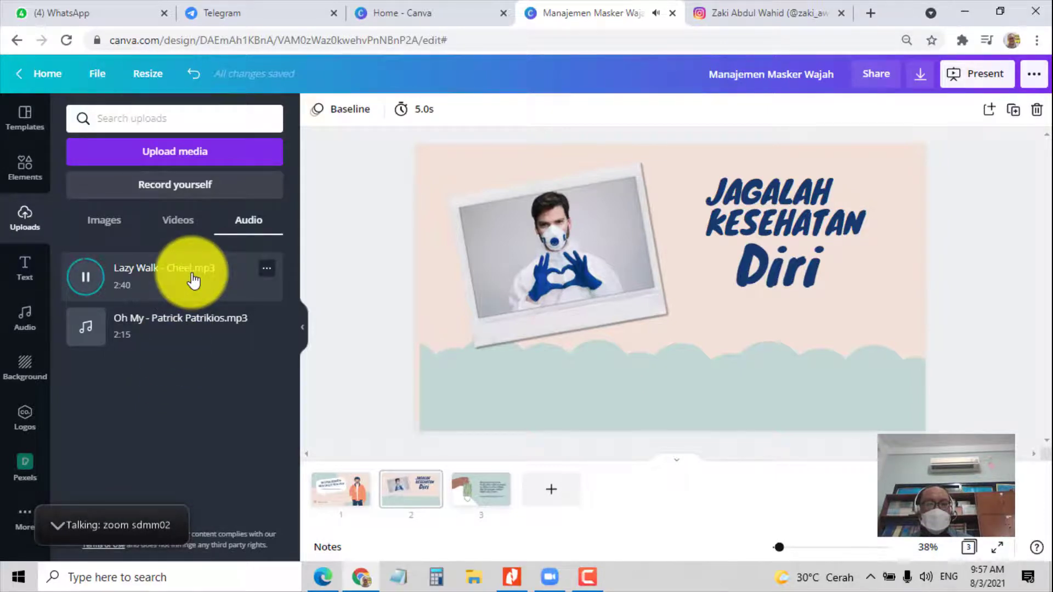
left_click_drag(199, 282, 666, 254)
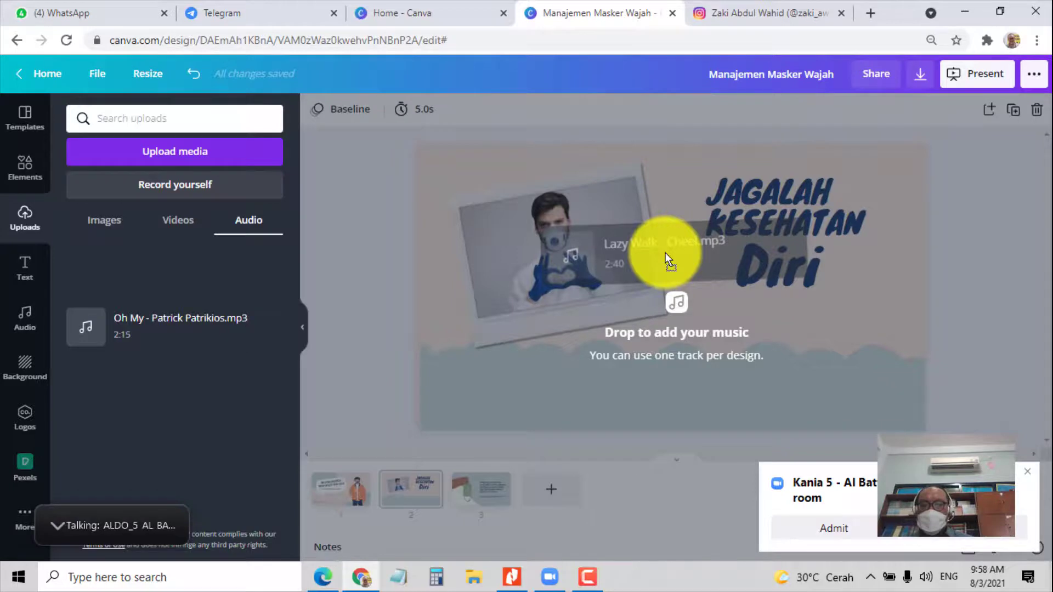
left_click_drag(665, 253, 666, 254)
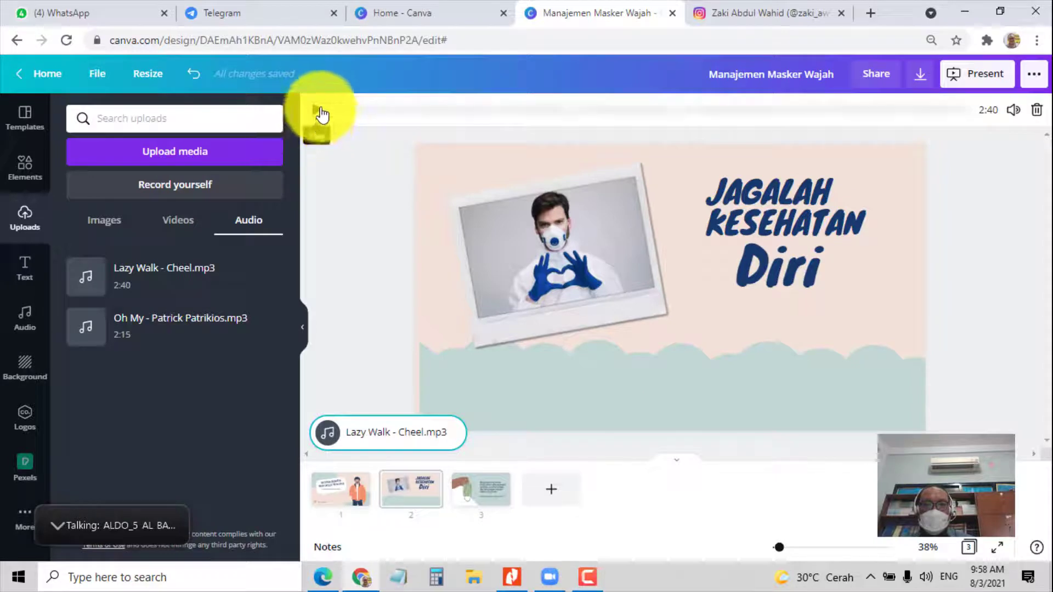
Play the Lazy Walk track from page 1 to check which part of its waveform the presentation uses
left_click(339, 507)
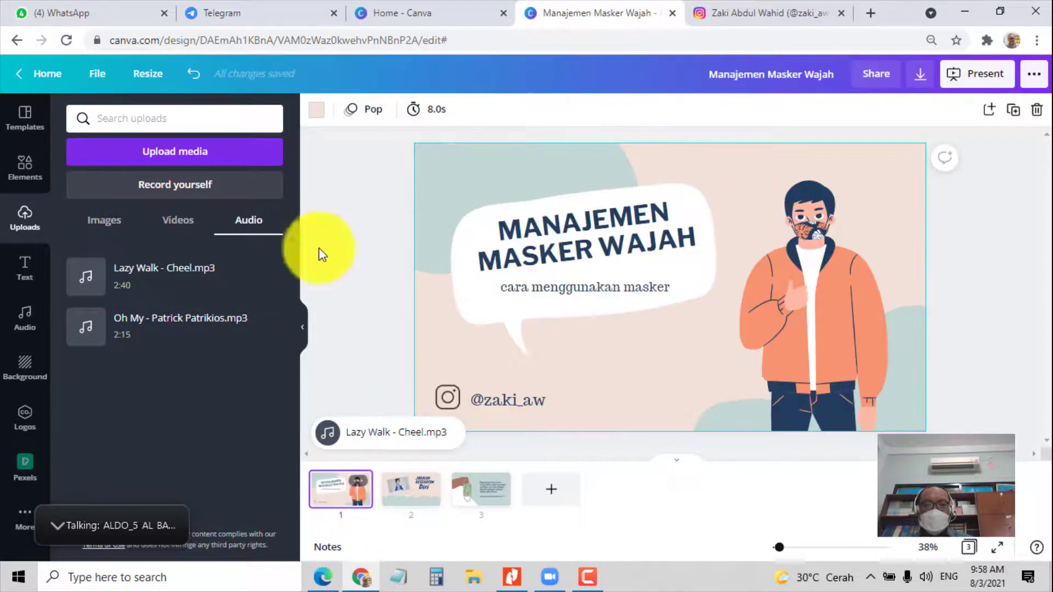
left_click(351, 432)
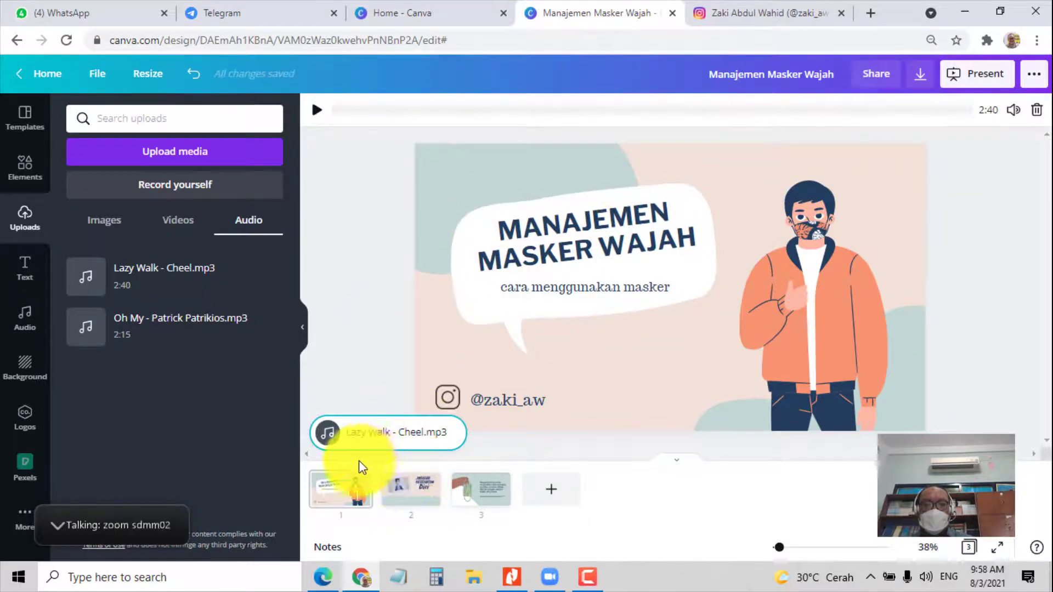
key("space")
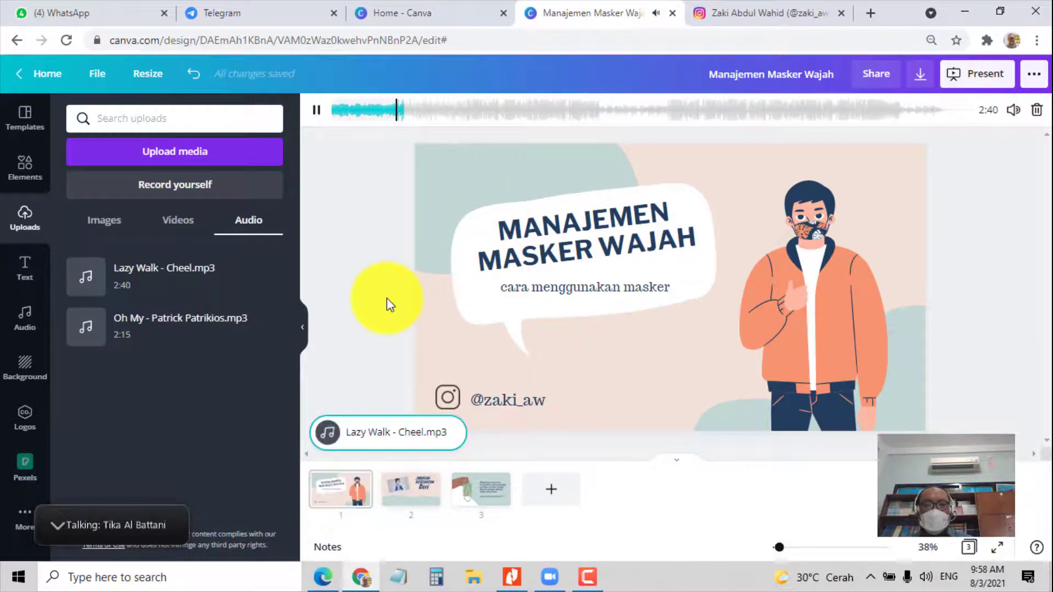
left_click(318, 117)
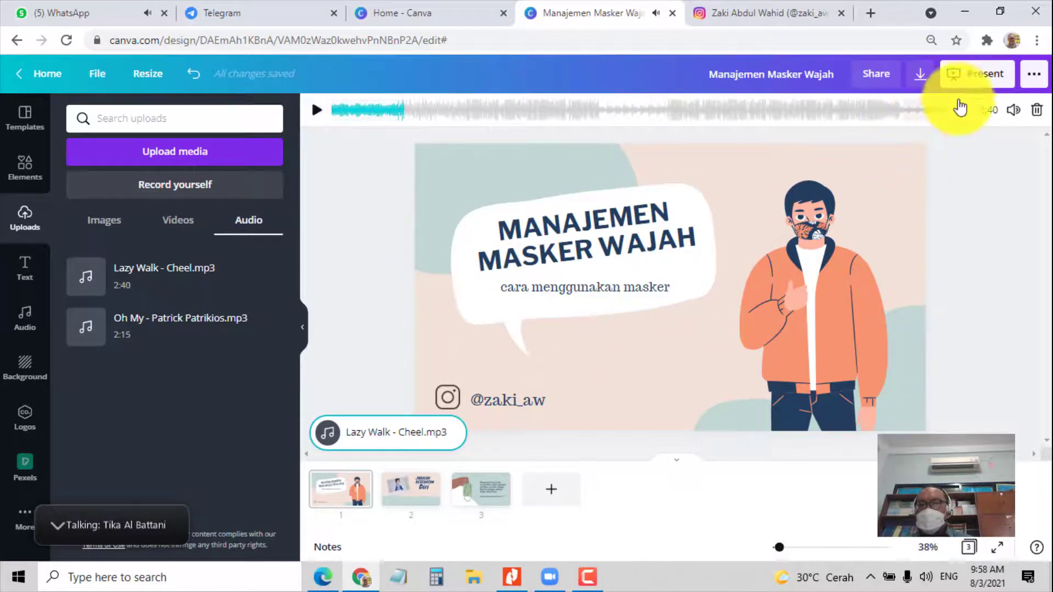
Present the design full screen in Standard mode, advance through all three pages and exit the presentation
left_click(974, 83)
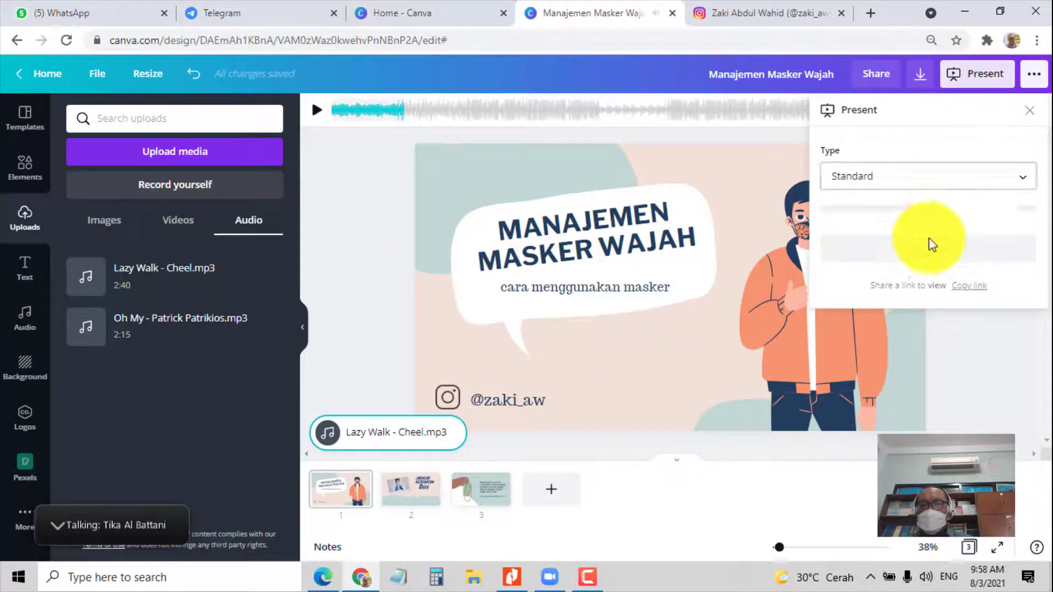
left_click(916, 211)
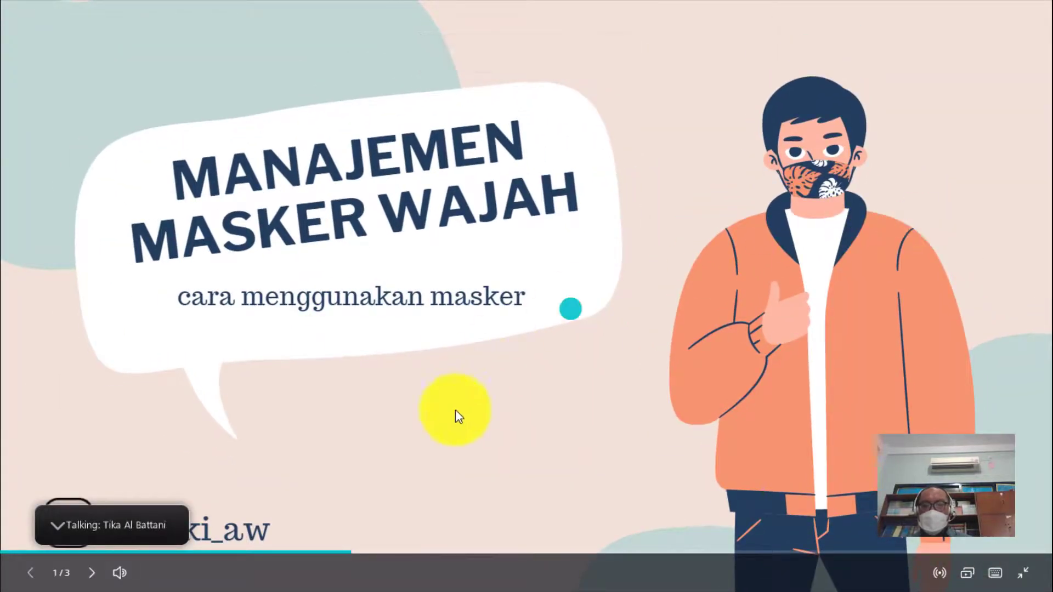
left_click(774, 452)
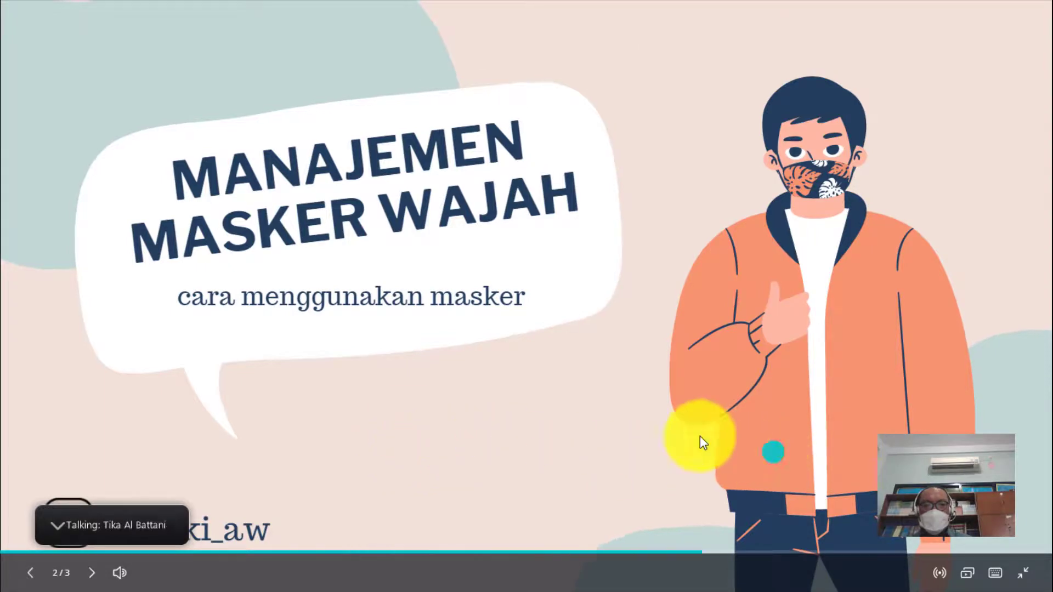
left_click(595, 375)
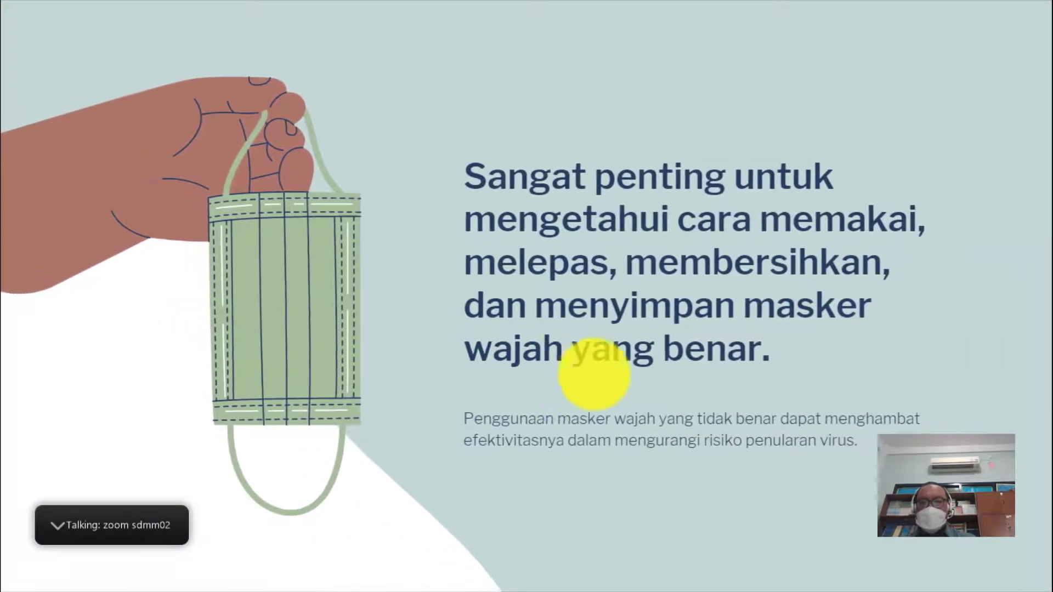
key("Escape")
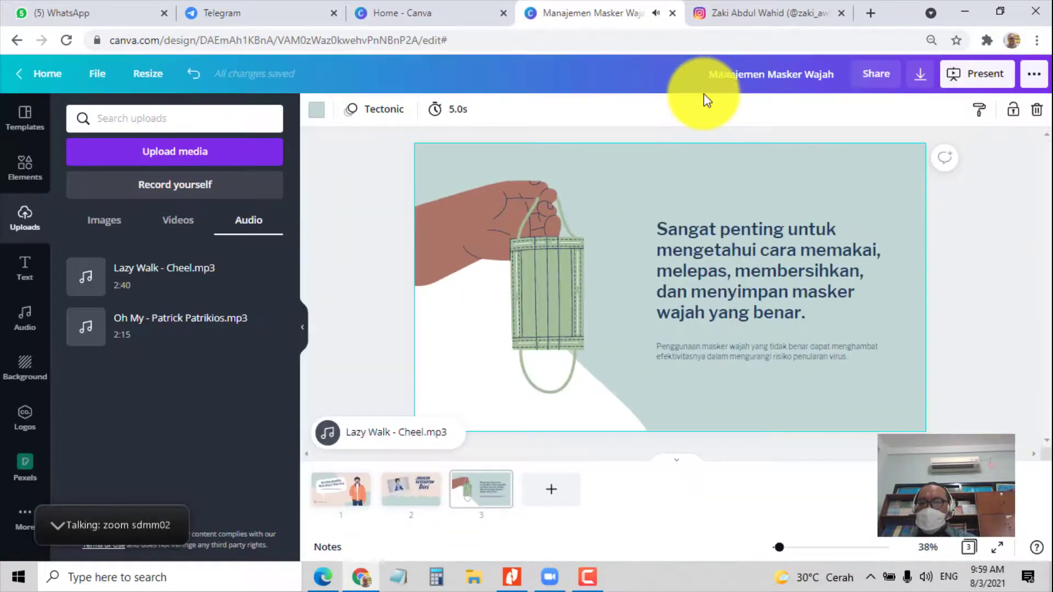
Set the presentation type to Autoplay and start presenting from page 3
left_click(973, 78)
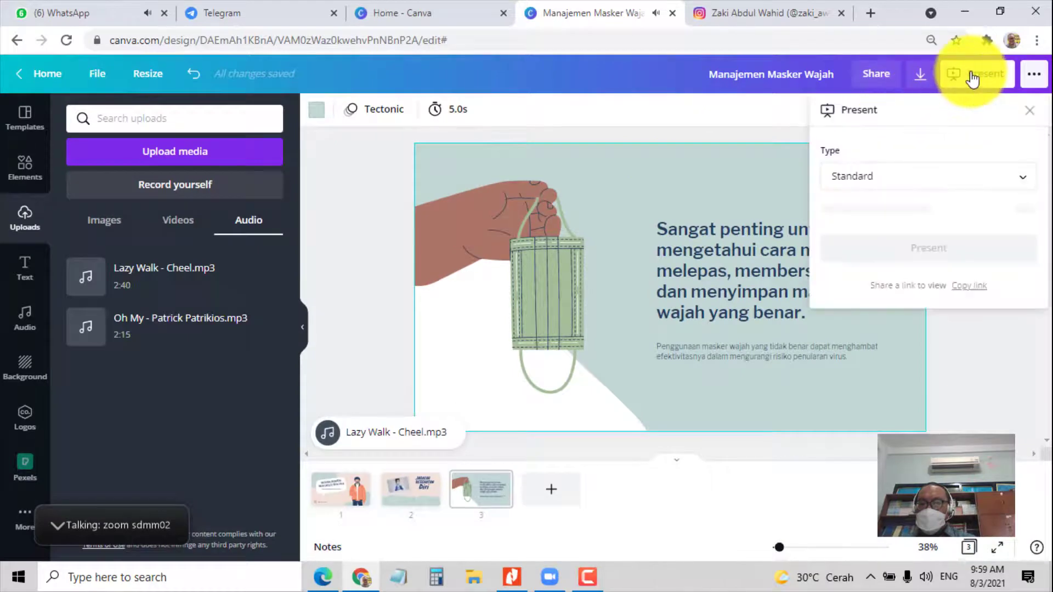
left_click(927, 181)
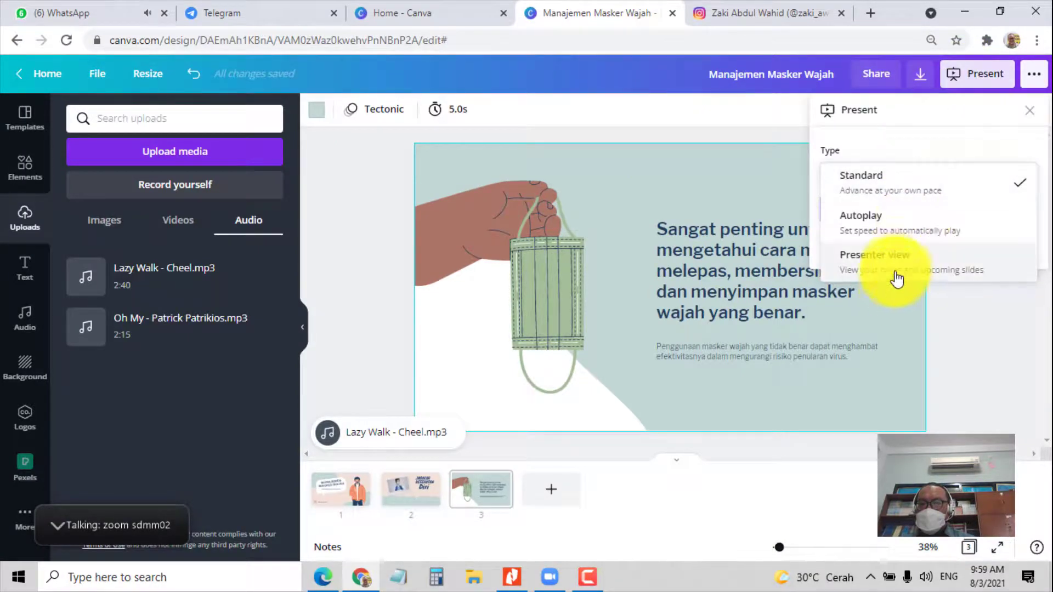
left_click(905, 229)
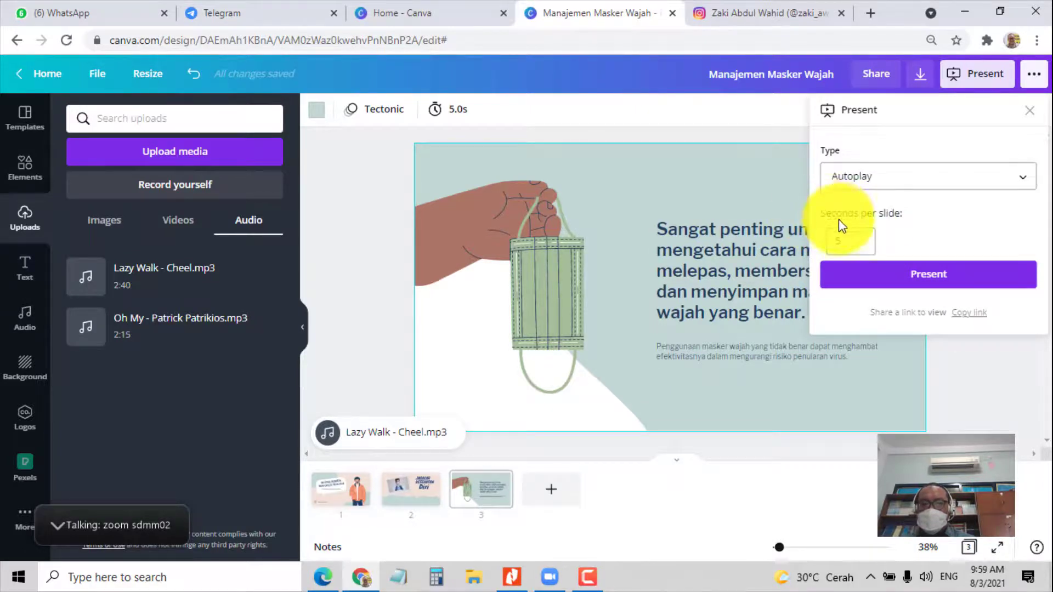
left_click(919, 278)
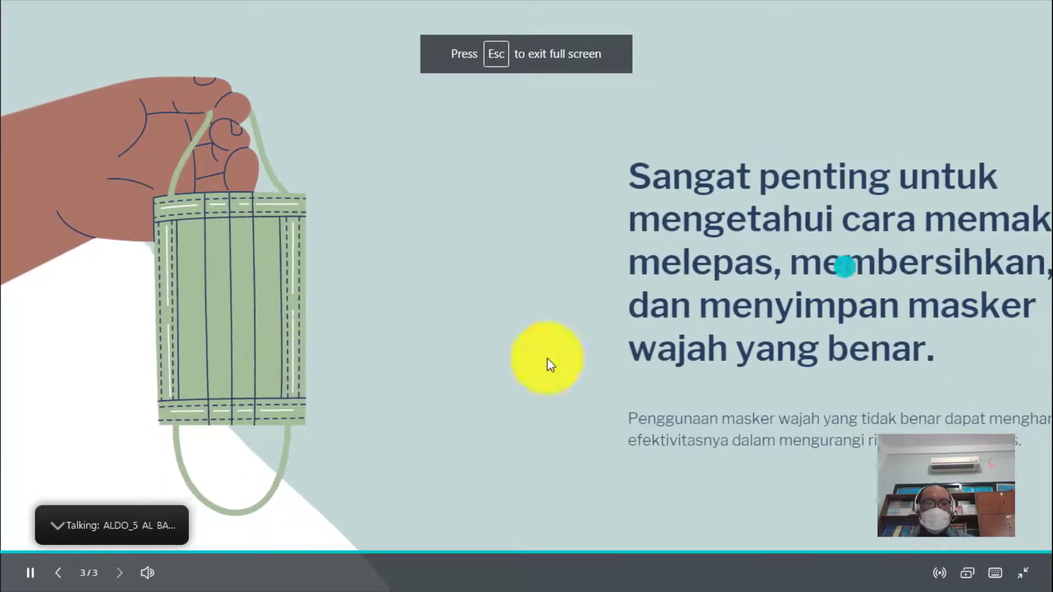
Pause the autoplay, go back to page 1 of the presentation and exit full screen
left_click(59, 572)
left_click(32, 573)
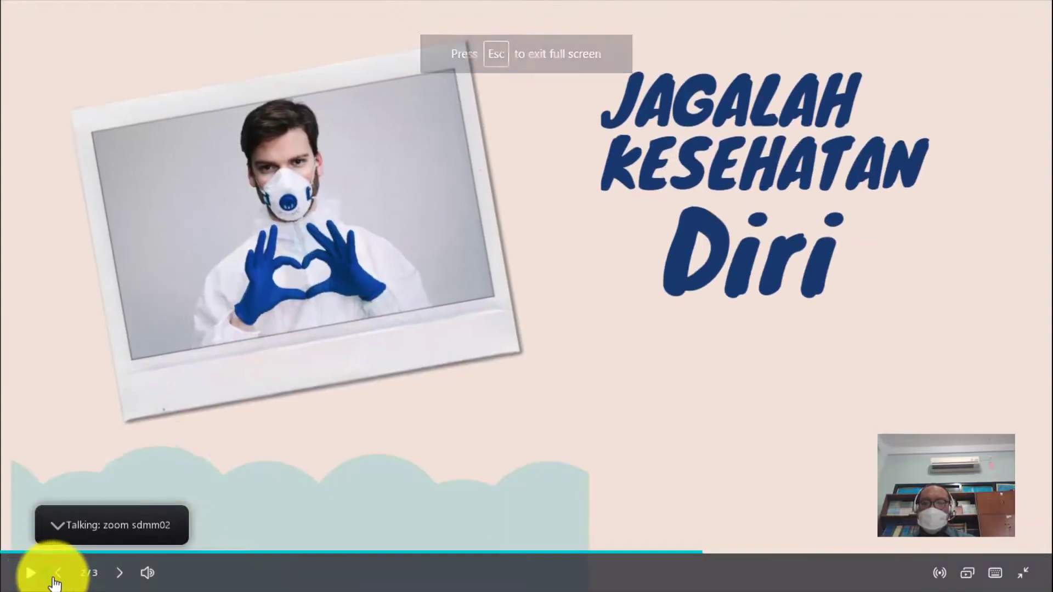
left_click(57, 572)
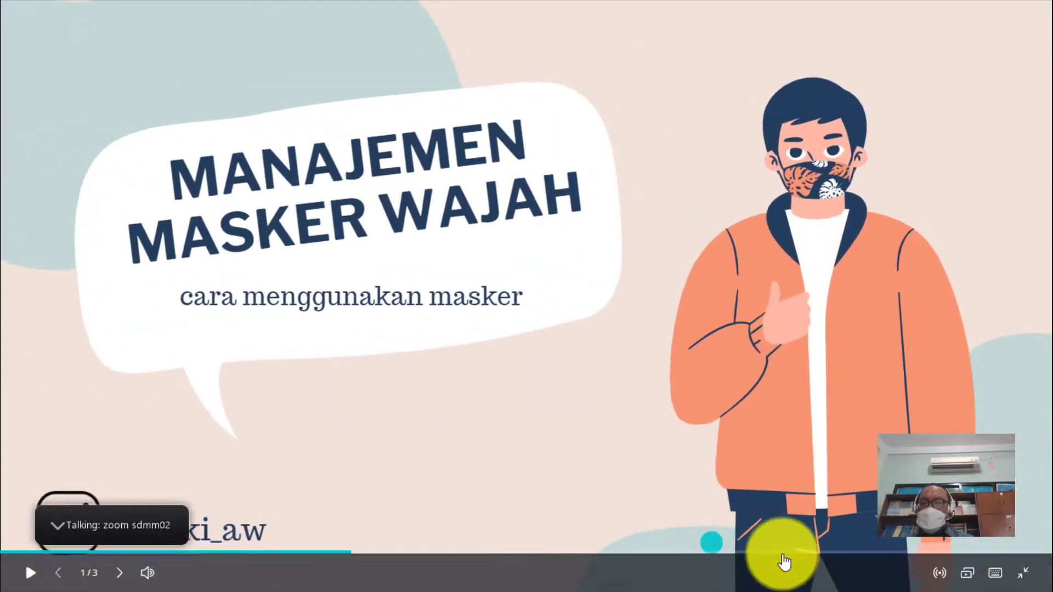
left_click(1024, 573)
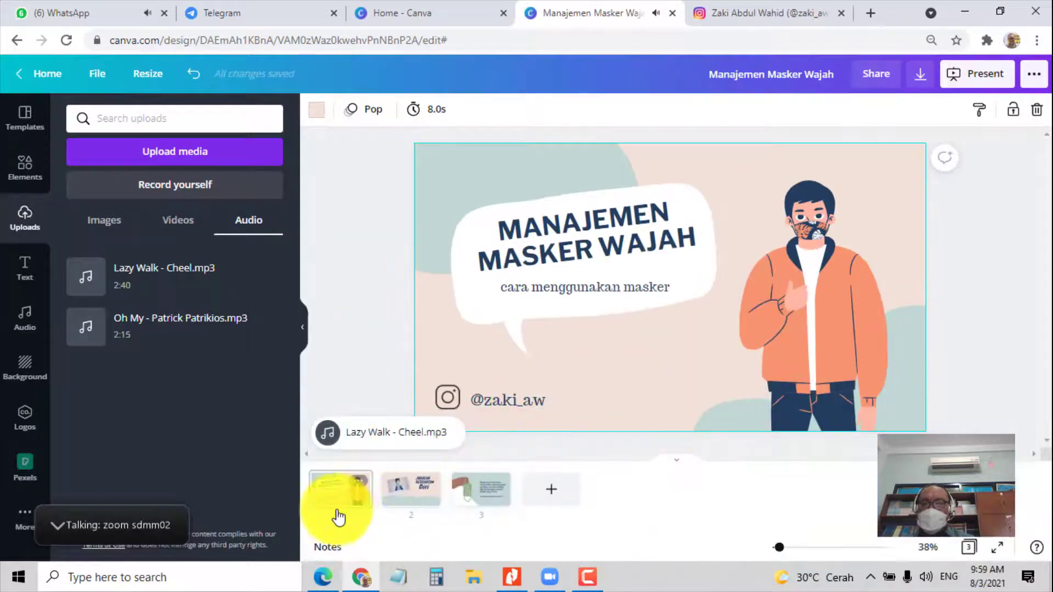
Present the design full screen from page 1 in Autoplay mode at 5 seconds per slide, and exit once page 2 is reached
left_click(324, 496)
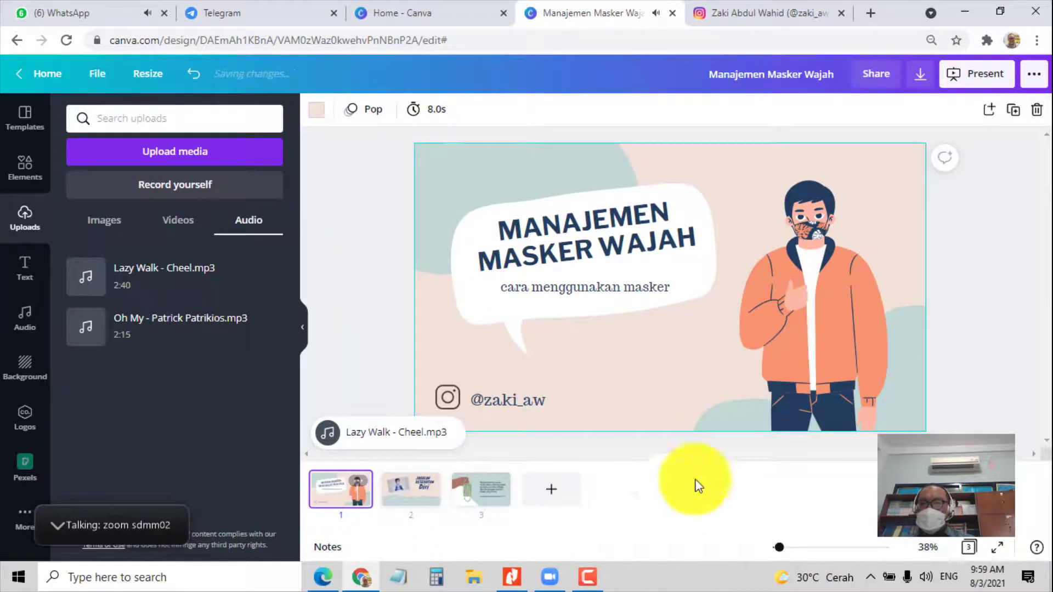
left_click(974, 75)
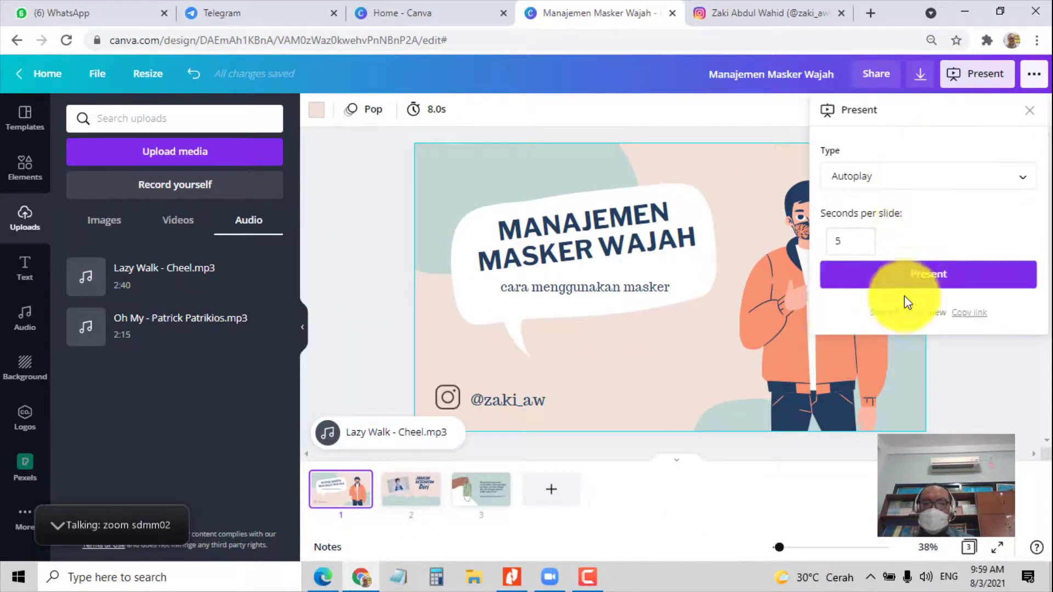
left_click(903, 276)
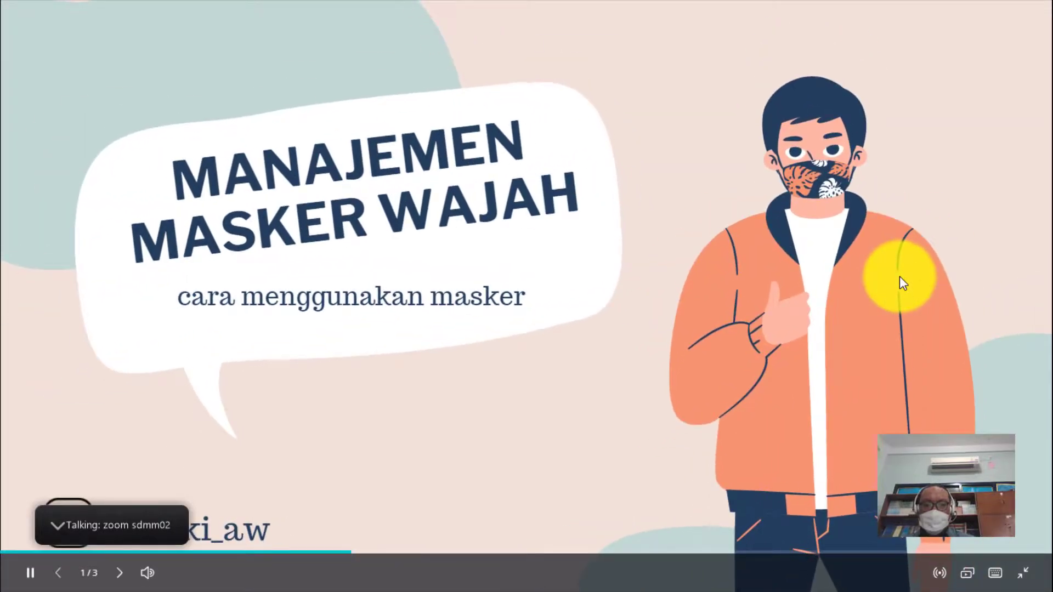
key("Escape")
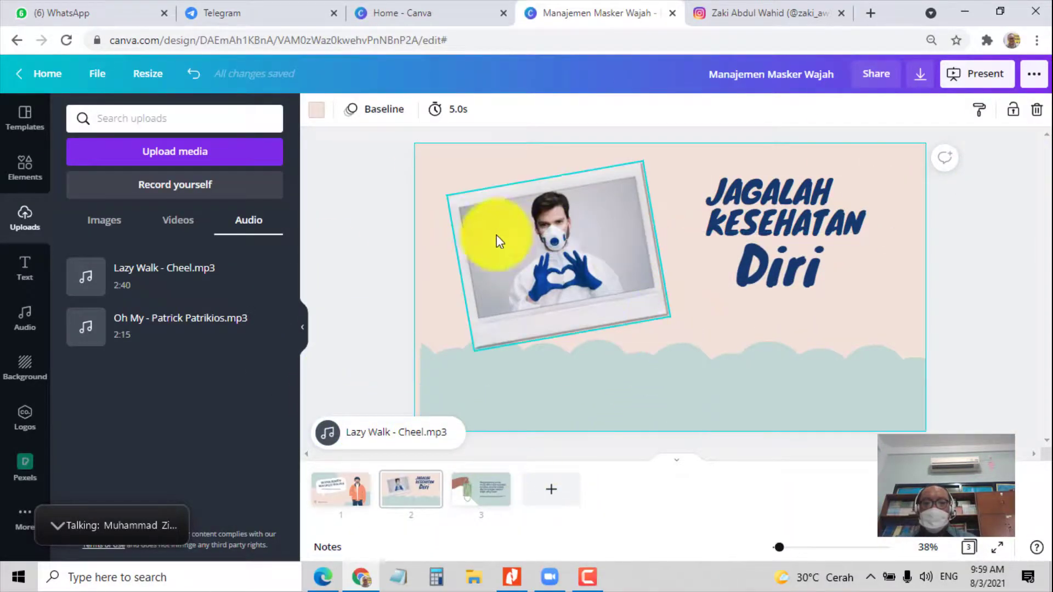
Select the Lazy Walk audio track, examine the file types offered for downloading the design and close the download options without downloading
left_click(384, 443)
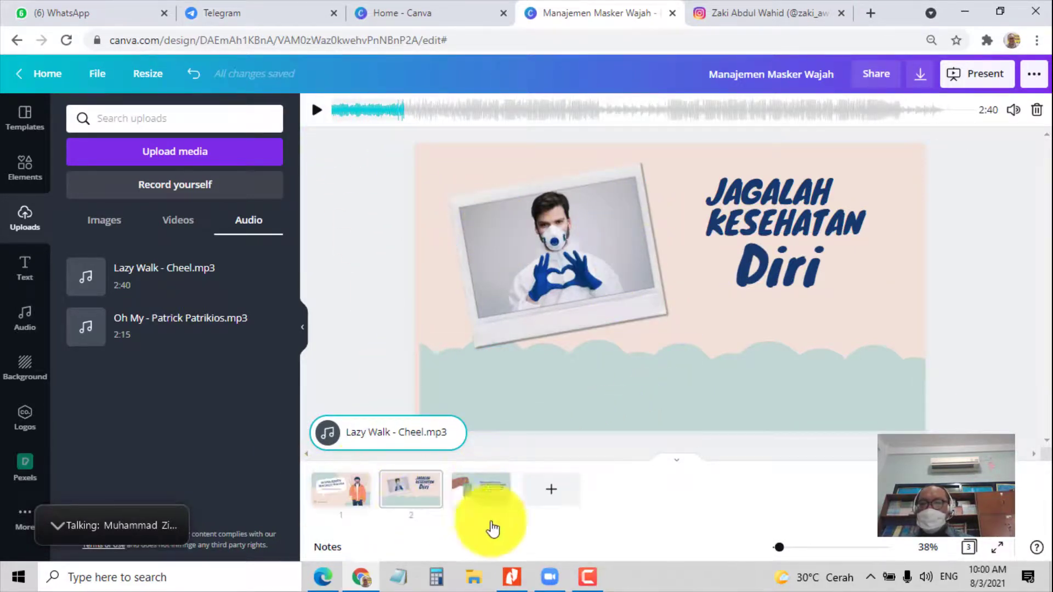
left_click(920, 77)
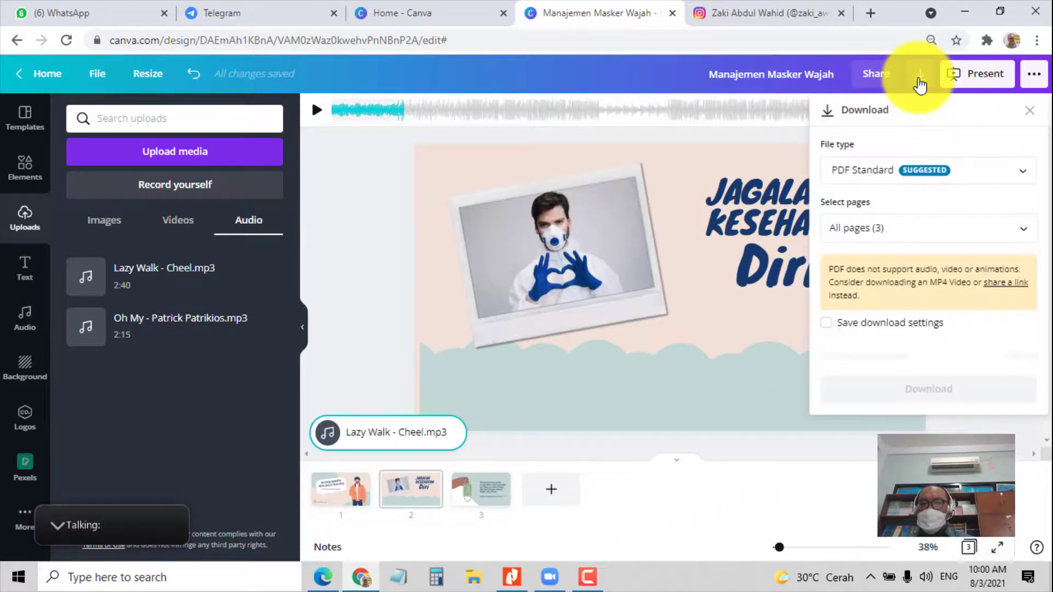
left_click(887, 186)
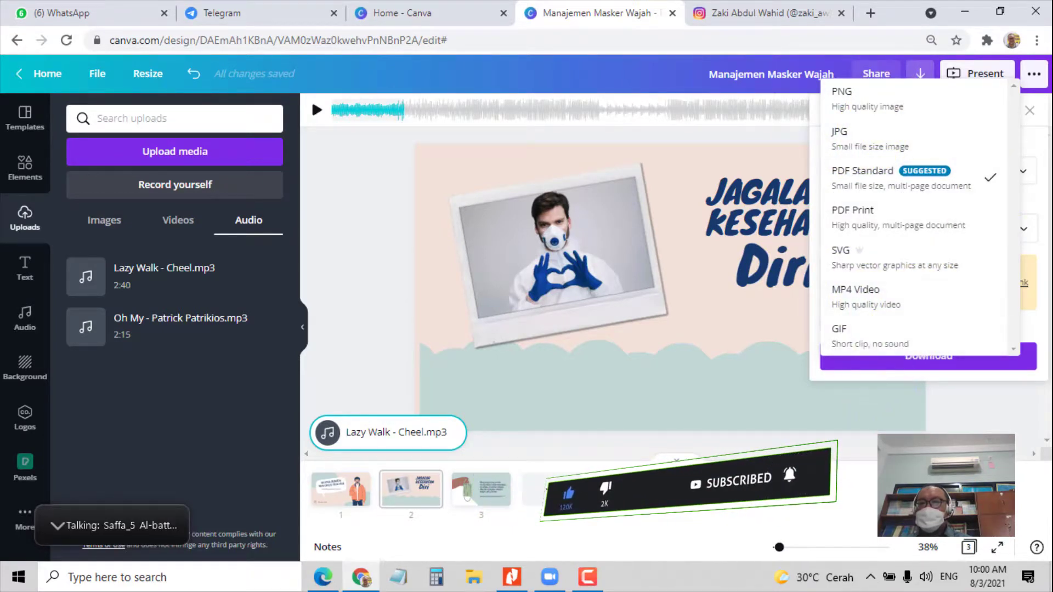
left_click(917, 355)
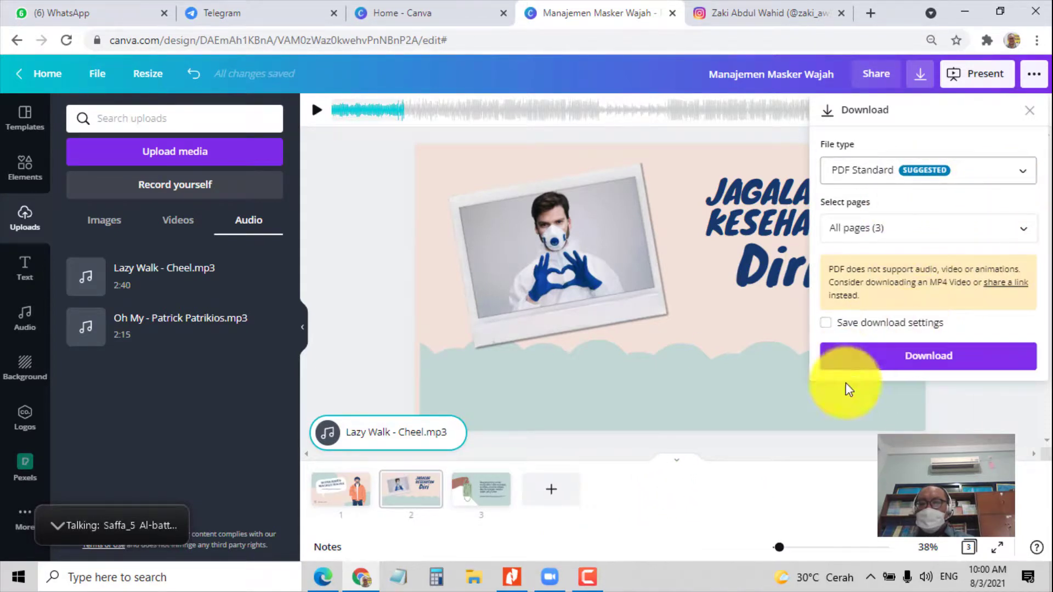
left_click(811, 501)
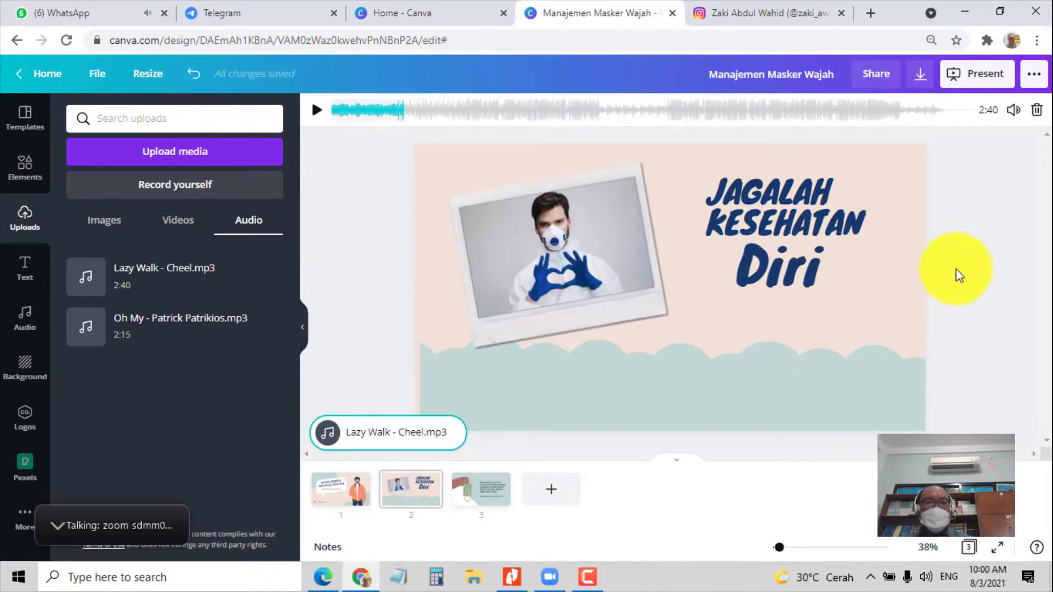
Save the Manajemen Masker Wajah design
left_click(99, 74)
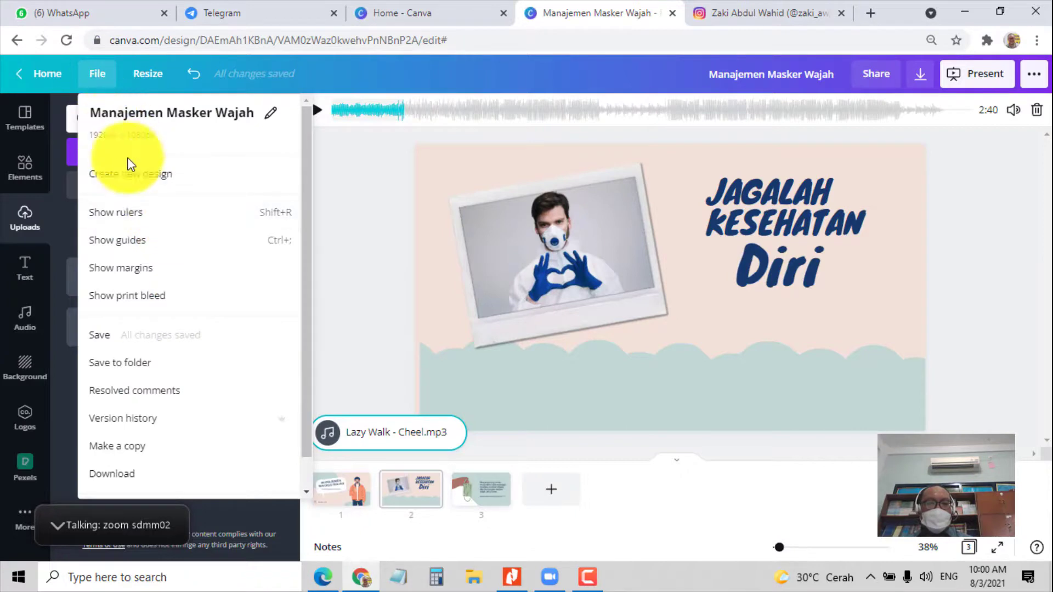
scroll(130, 163, "down", 1)
left_click(159, 303)
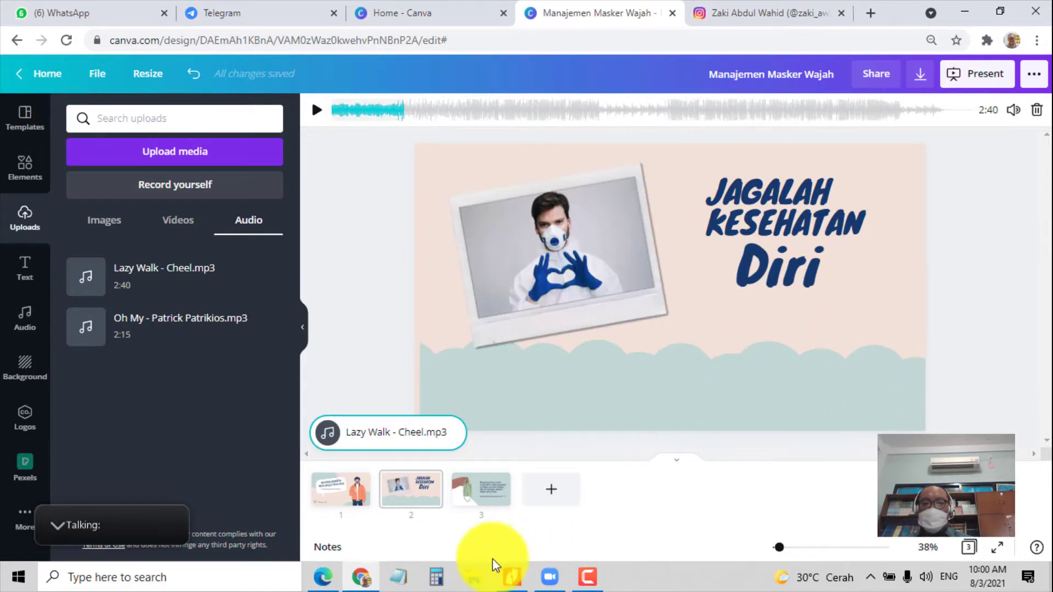
Review the finished pages in reverse order, from page 3 through page 2 back to page 1
left_click(475, 503)
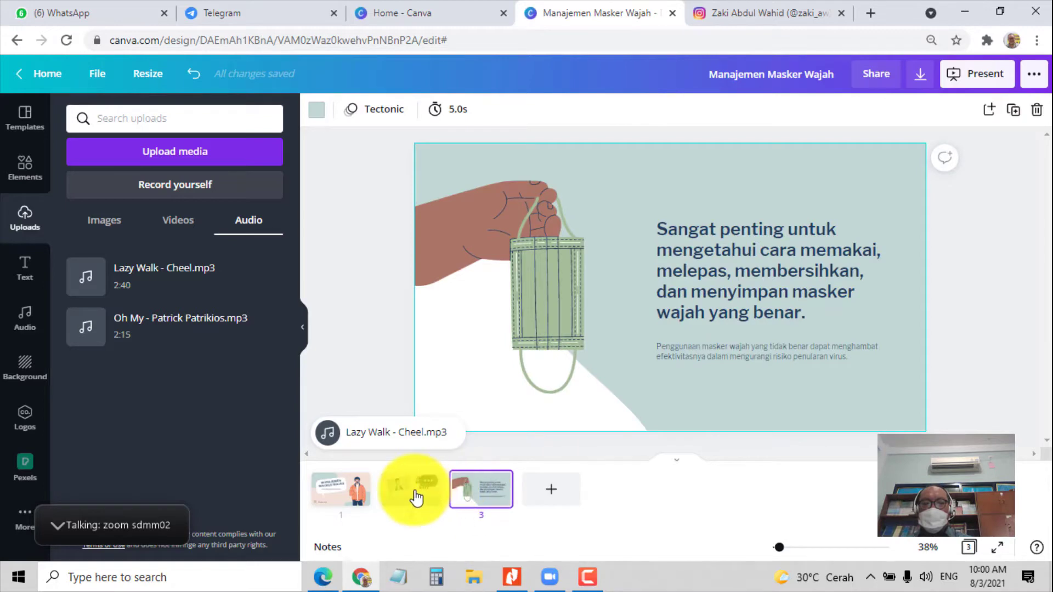
left_click(399, 497)
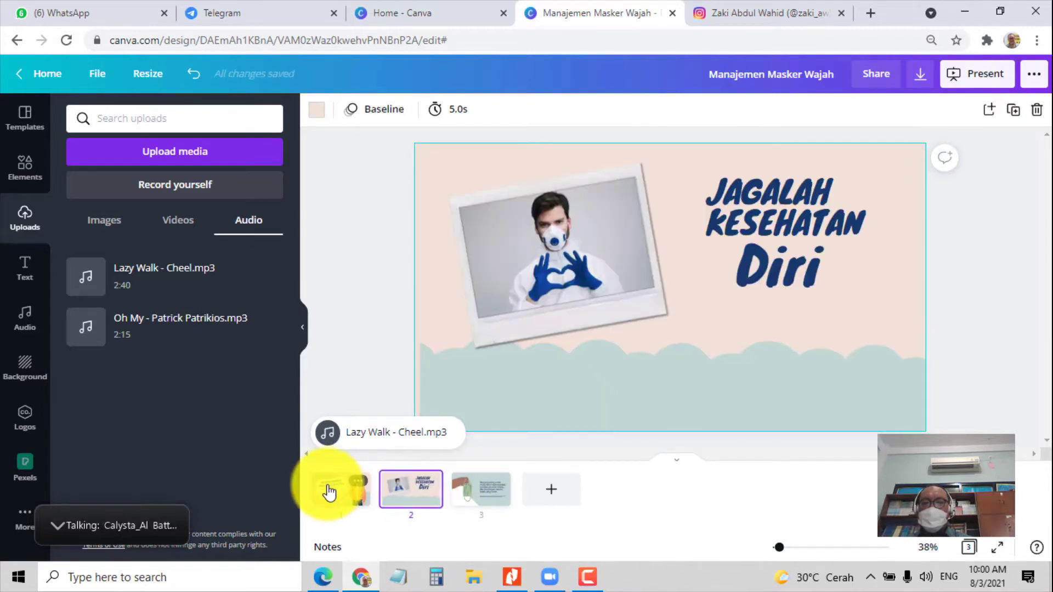
left_click(329, 492)
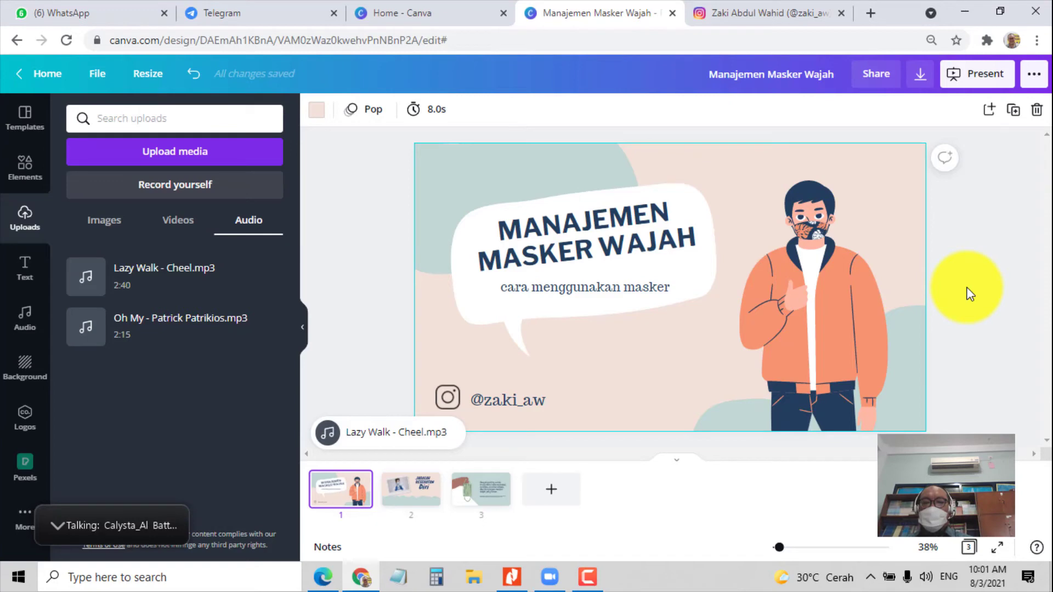
left_click(592, 581)
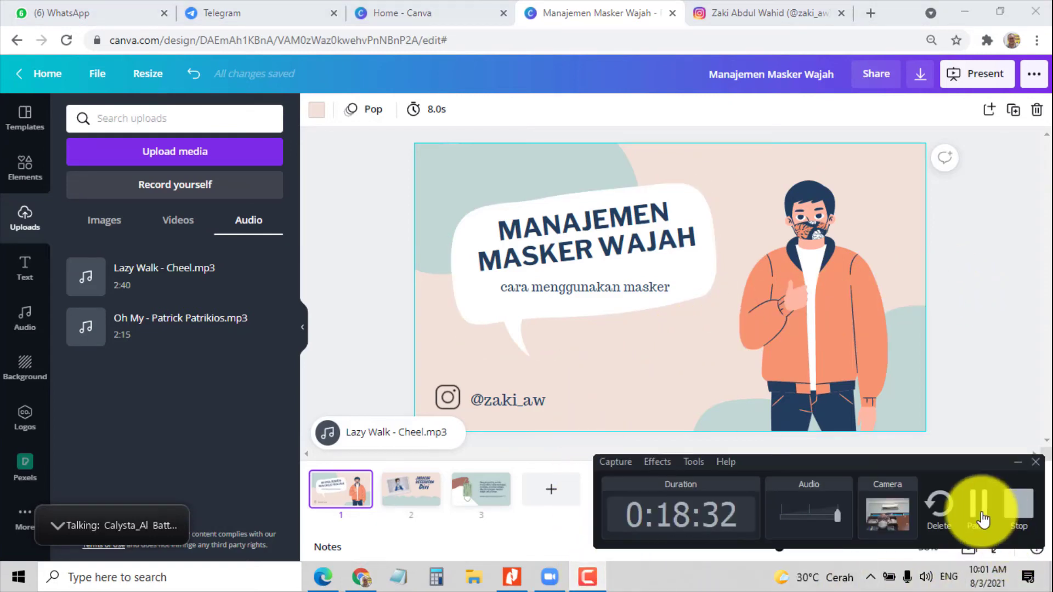